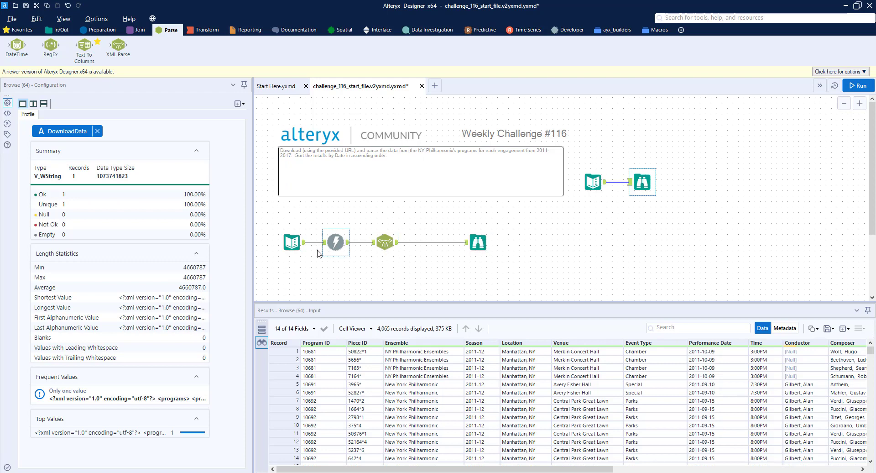
# Step: Inspect the Text Input URL and the XML returned by the Download tool in the results pane
pyautogui.click(292, 242)
pyautogui.click(351, 354)
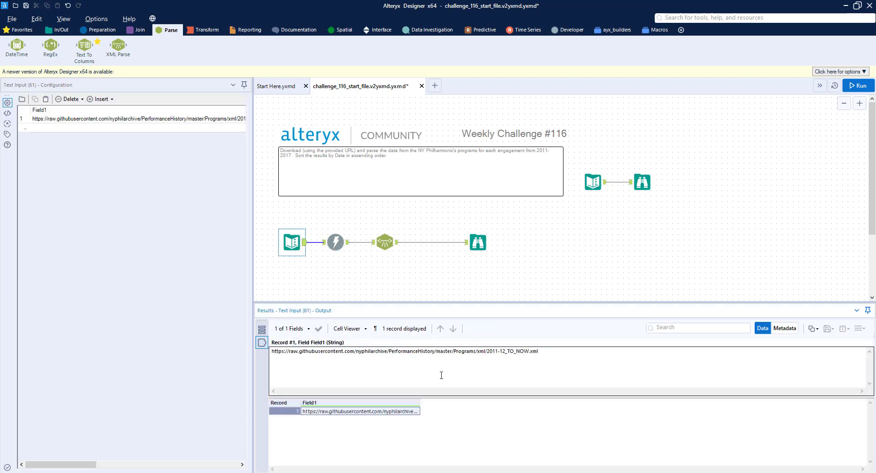
pyautogui.click(336, 242)
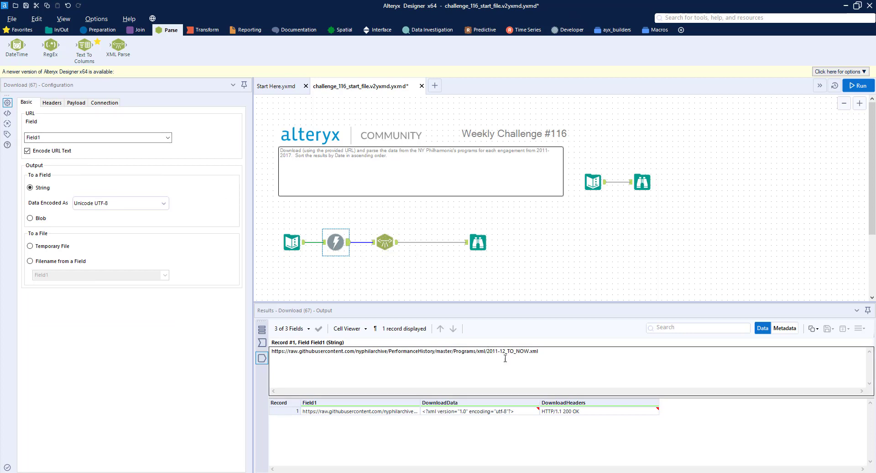
pyautogui.click(480, 412)
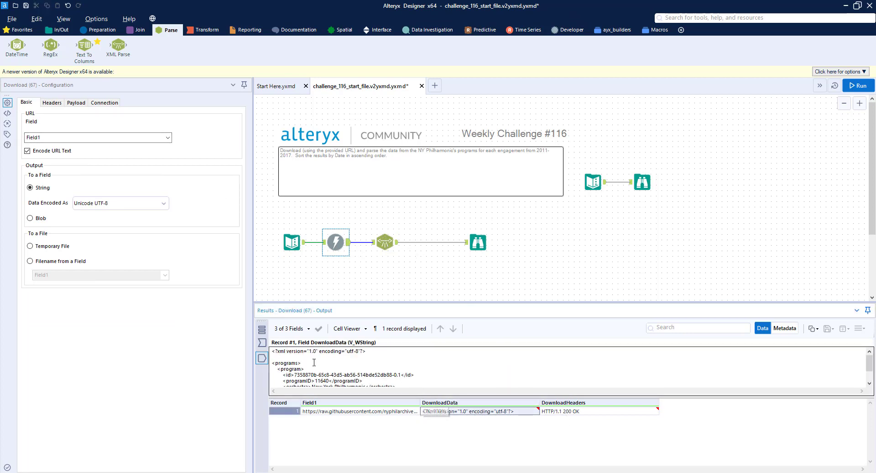
pyautogui.moveTo(374, 302); pyautogui.dragTo(395, 153)
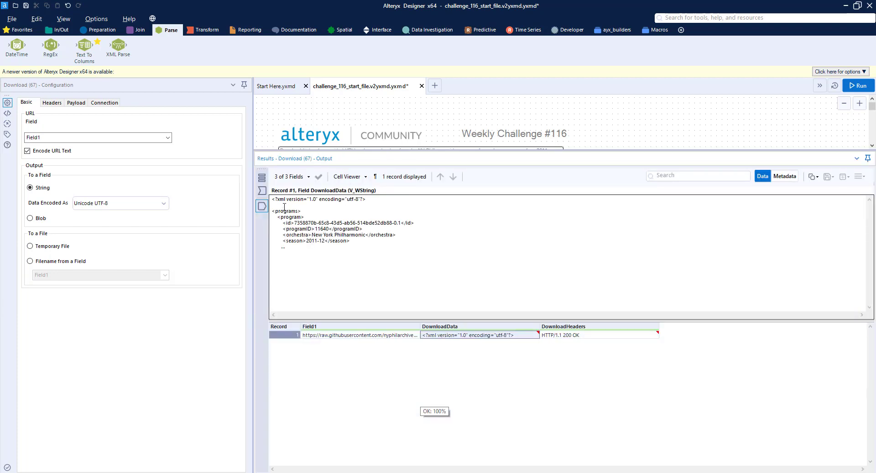
pyautogui.moveTo(275, 211); pyautogui.dragTo(297, 211)
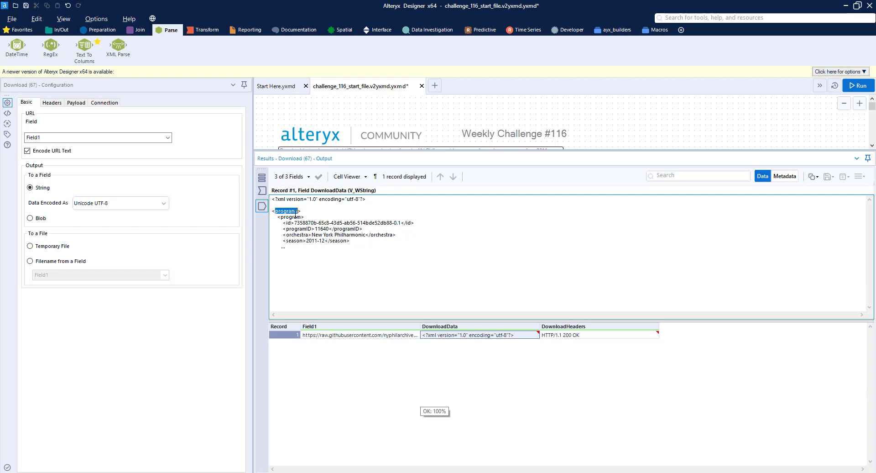
pyautogui.moveTo(278, 217); pyautogui.dragTo(304, 216)
pyautogui.moveTo(284, 224); pyautogui.dragTo(305, 232)
pyautogui.moveTo(691, 150); pyautogui.dragTo(684, 242)
pyautogui.scroll(-1, 525, 215)
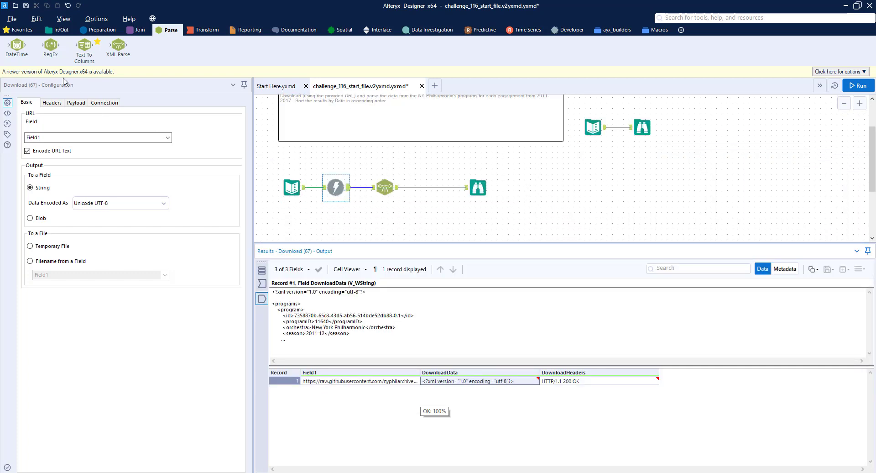
# Step: Add a Browse tool to the Download tool's output and run the workflow
pyautogui.click(59, 29)
pyautogui.moveTo(18, 46); pyautogui.dragTo(384, 160)
pyautogui.click(858, 85)
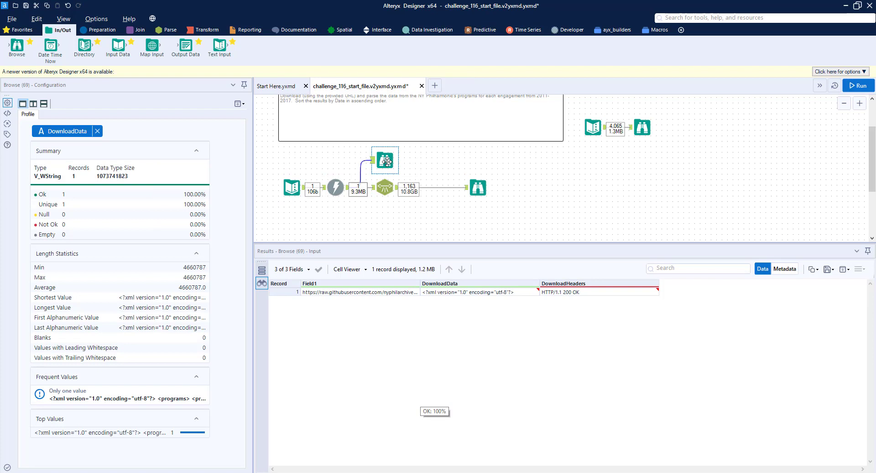
# Step: Examine the nested XML structure of the downloaded data: programs, program, concertInfo, worksInfo and soloists tags
pyautogui.click(456, 292)
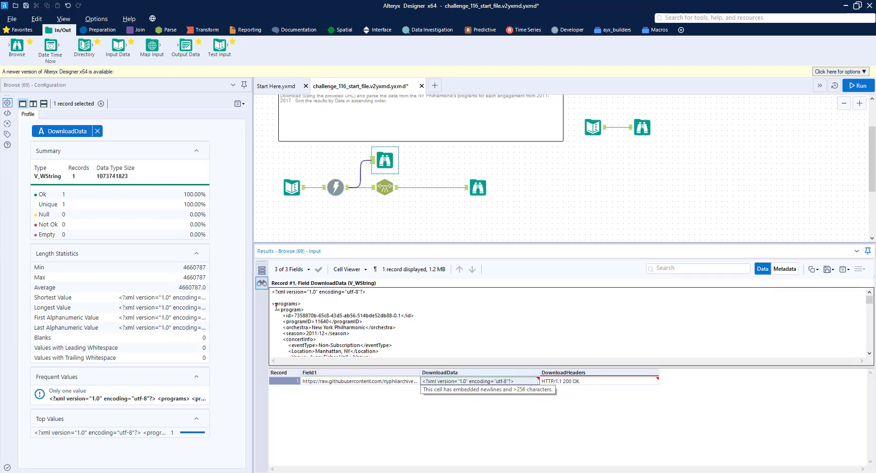
pyautogui.moveTo(279, 311); pyautogui.dragTo(299, 310)
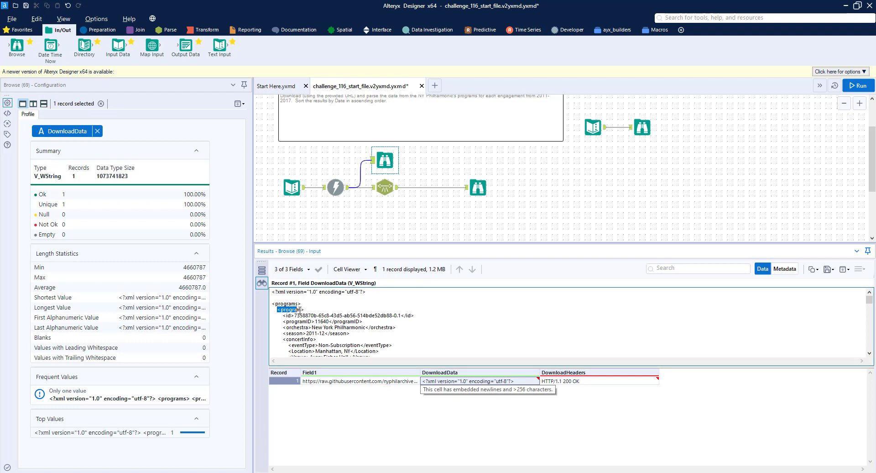
pyautogui.scroll(-1, 329, 301)
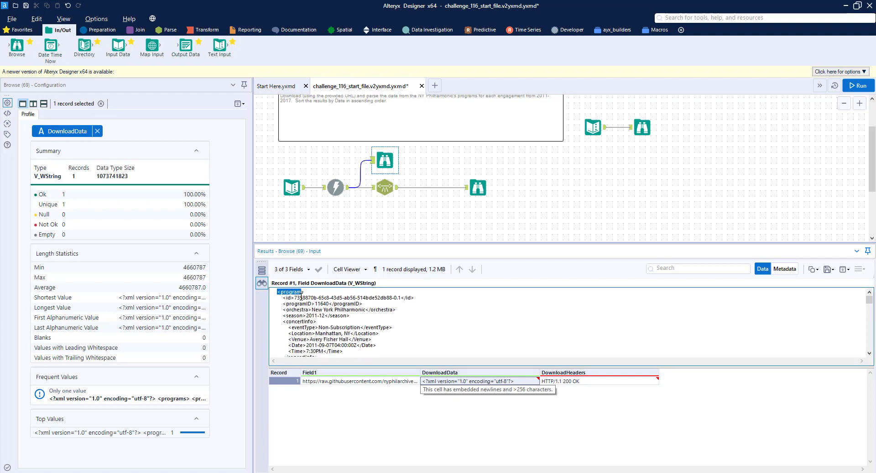
pyautogui.click(295, 304)
pyautogui.moveTo(283, 322); pyautogui.dragTo(316, 321)
pyautogui.scroll(-1, 315, 312)
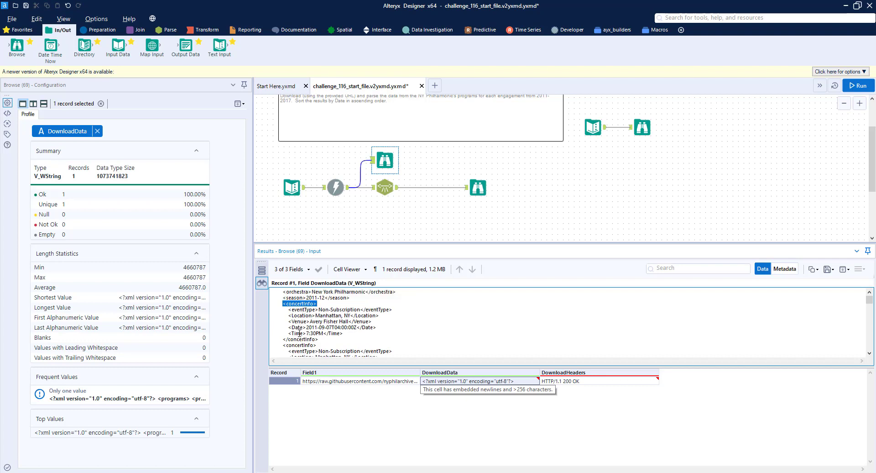
pyautogui.moveTo(284, 346); pyautogui.dragTo(315, 345)
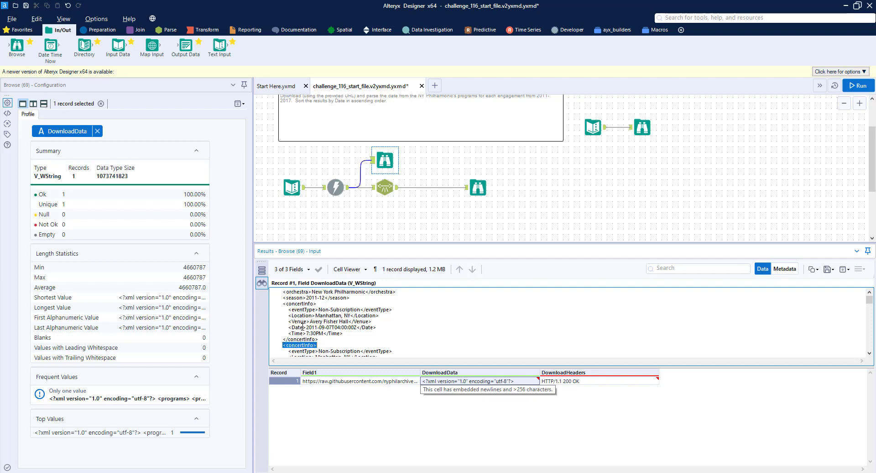
pyautogui.scroll(2, 310, 318)
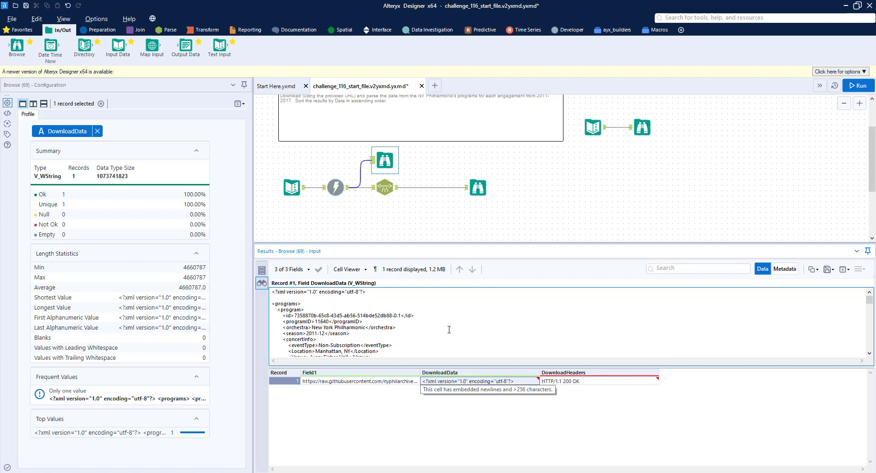
pyautogui.scroll(-1, 347, 305)
pyautogui.scroll(-4, 333, 305)
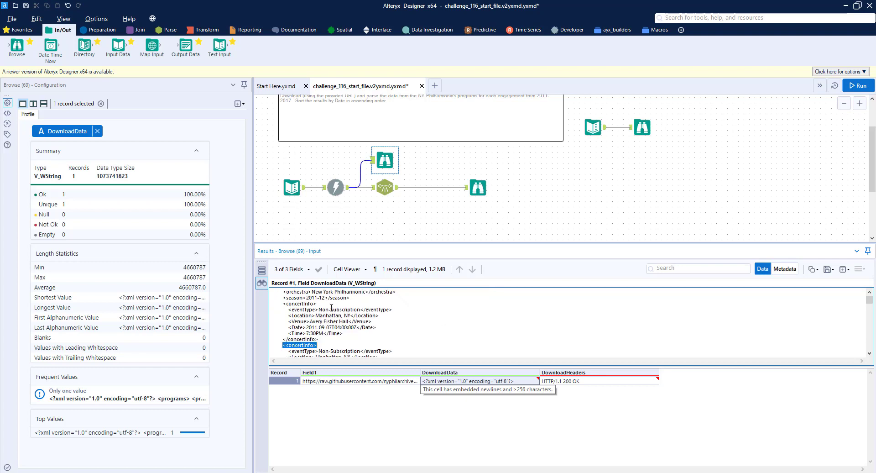
pyautogui.scroll(-1, 318, 327)
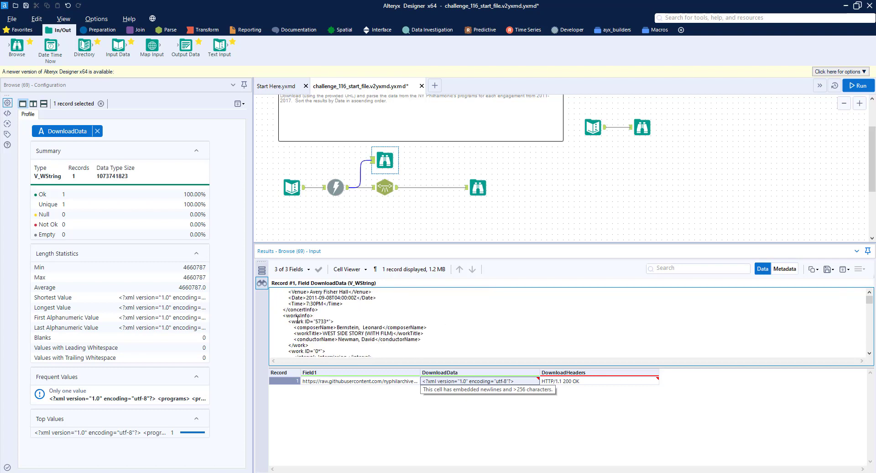
pyautogui.moveTo(289, 316); pyautogui.dragTo(315, 316)
pyautogui.scroll(-1, 322, 335)
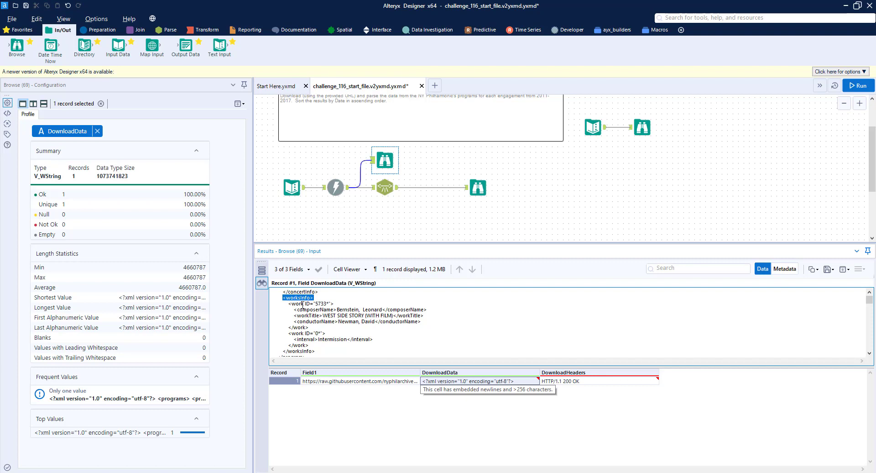
pyautogui.scroll(-5, 303, 305)
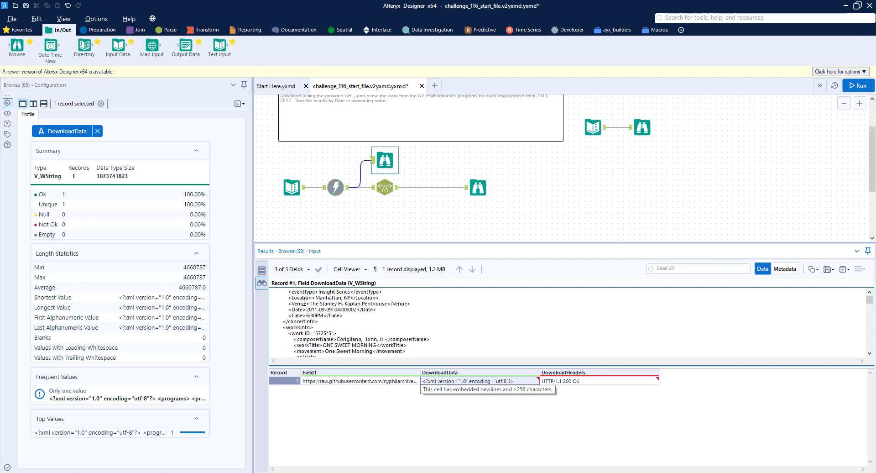
pyautogui.scroll(-3, 304, 302)
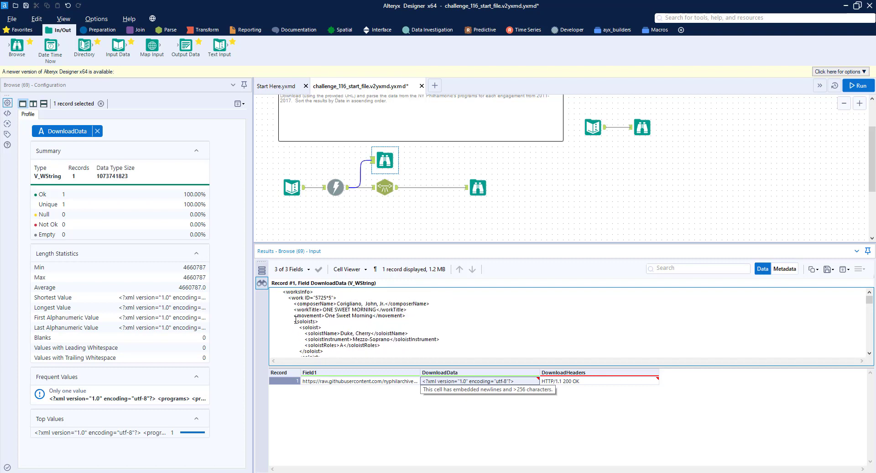
pyautogui.moveTo(294, 322); pyautogui.dragTo(319, 328)
# Step: Review the expected output records and their columns for the challenge
pyautogui.click(648, 128)
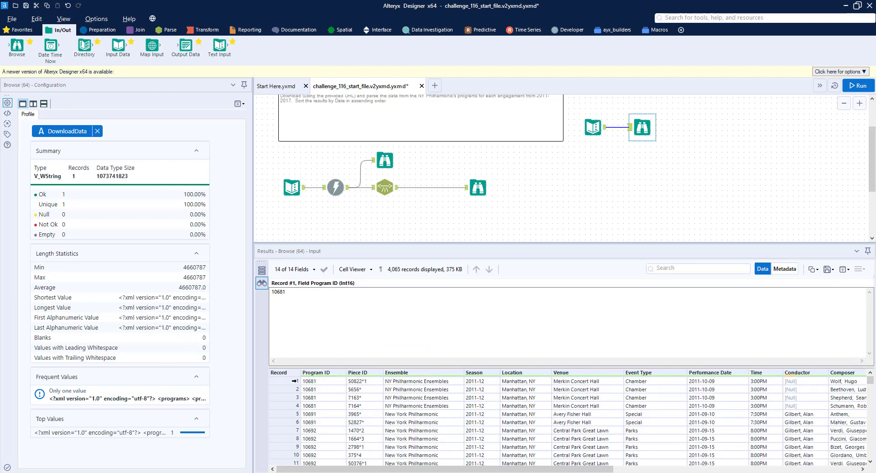
pyautogui.moveTo(295, 381); pyautogui.dragTo(293, 409)
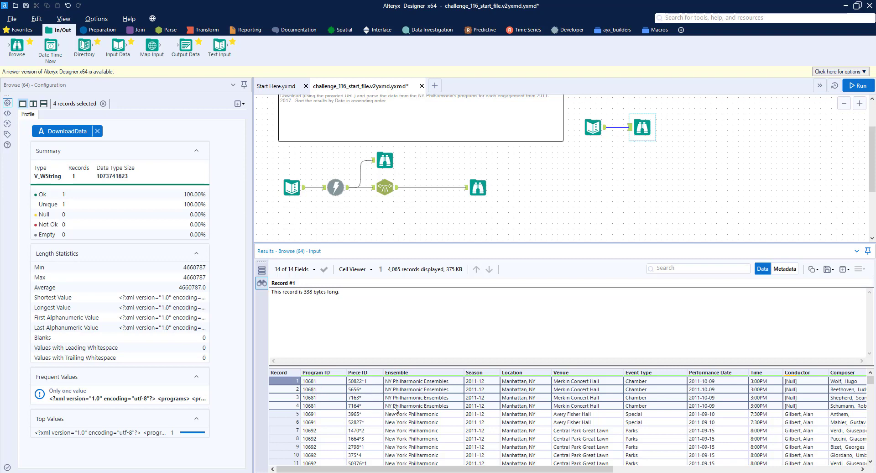
pyautogui.moveTo(596, 469); pyautogui.dragTo(703, 463)
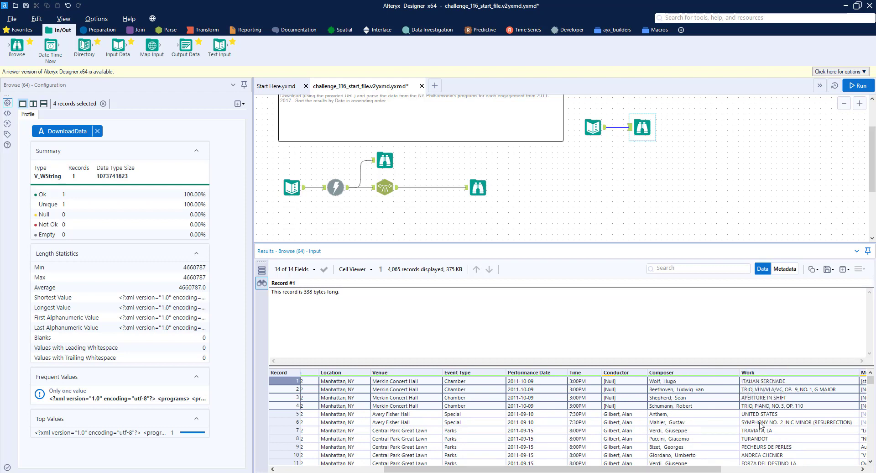
pyautogui.moveTo(701, 470); pyautogui.dragTo(840, 470)
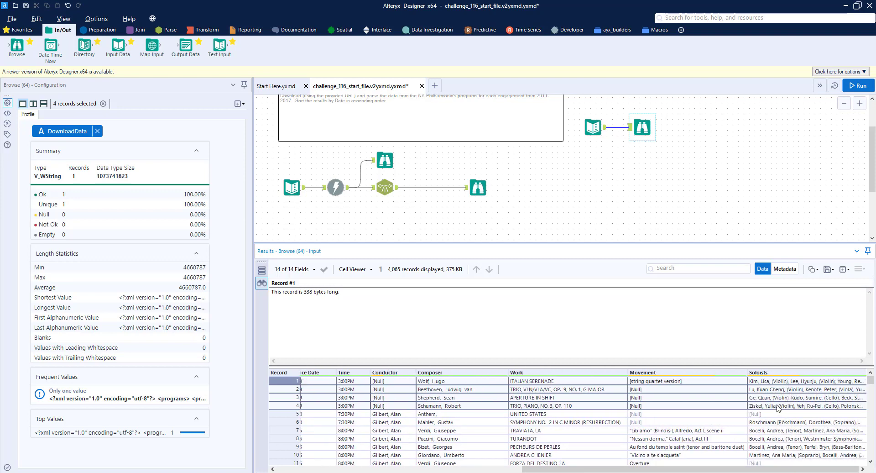
pyautogui.moveTo(769, 469); pyautogui.dragTo(518, 469)
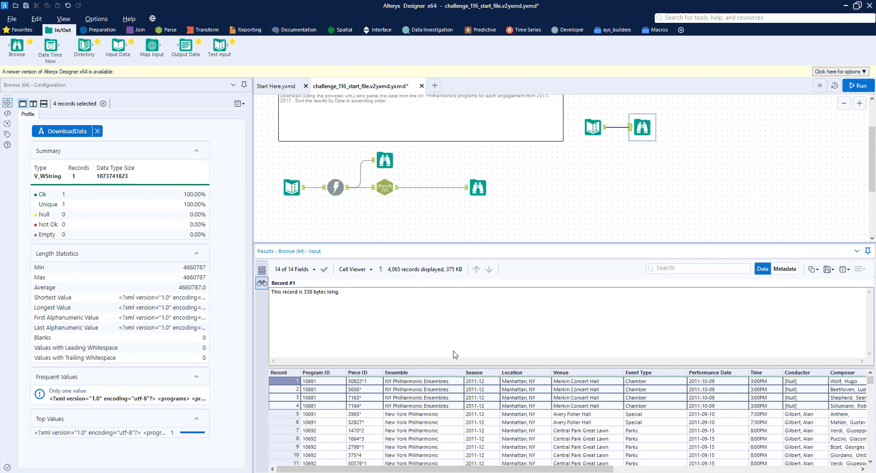
# Step: Insert a Select tool between the XML Parse tool and the final Browse tool
pyautogui.click(98, 30)
pyautogui.moveTo(490, 59); pyautogui.dragTo(429, 188)
pyautogui.click(484, 188)
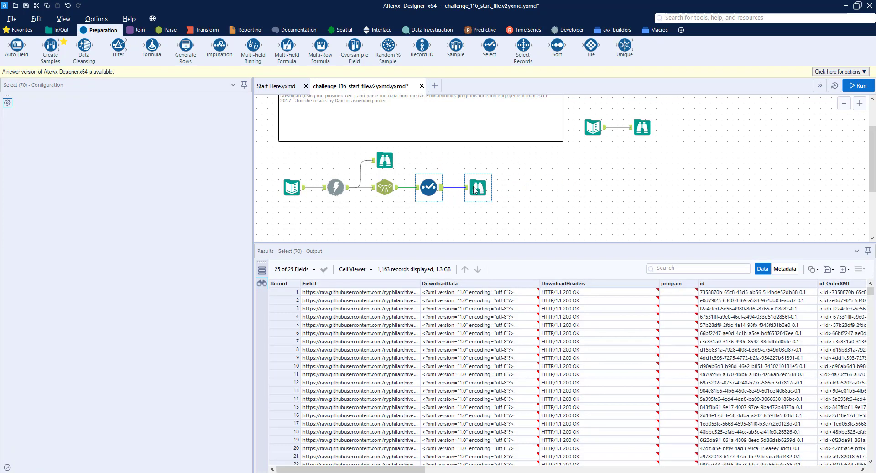
# Step: Deselect the Field1, DownloadData and DownloadHeaders fields in the Select tool
pyautogui.click(429, 186)
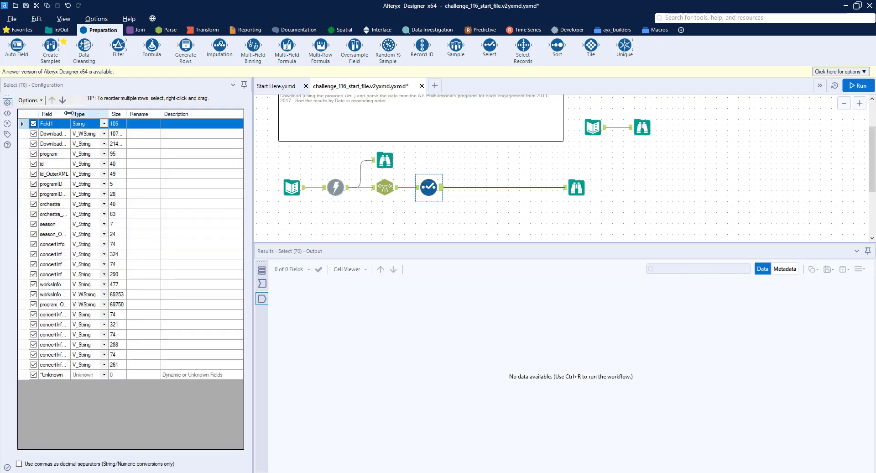
pyautogui.moveTo(71, 114); pyautogui.dragTo(134, 122)
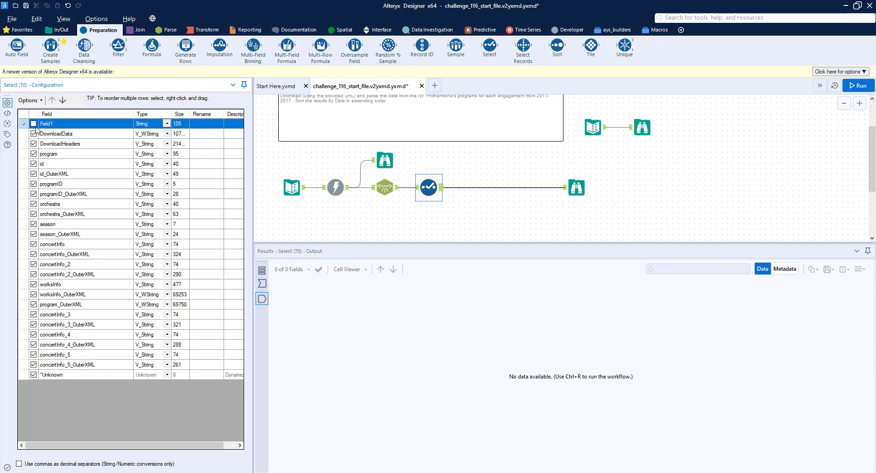
pyautogui.click(33, 134)
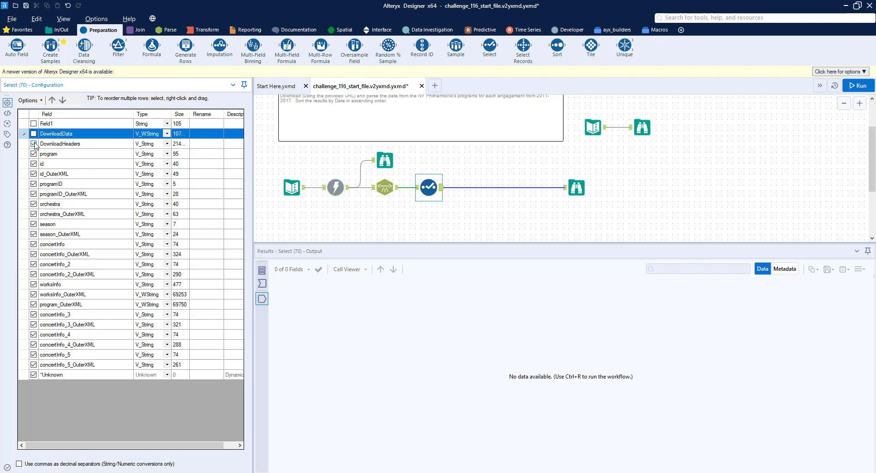
pyautogui.click(35, 145)
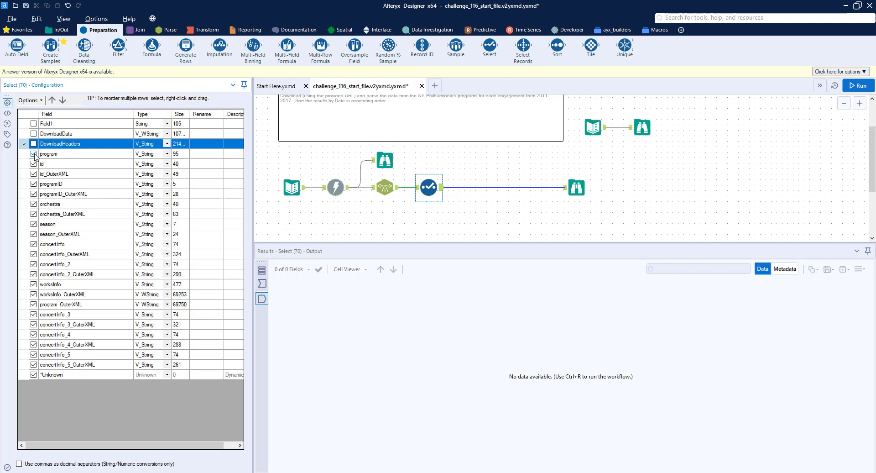
# Step: Review the fields passed through the Select tool in the final Browse results
pyautogui.click(583, 189)
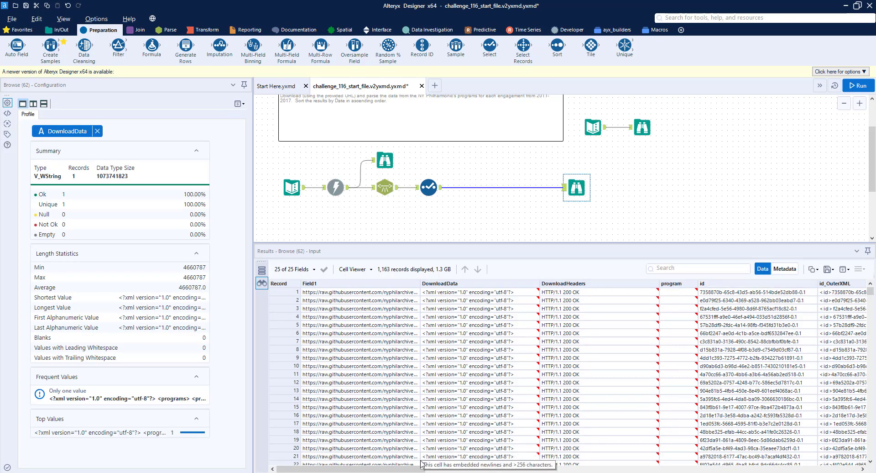
pyautogui.moveTo(412, 468); pyautogui.dragTo(501, 470)
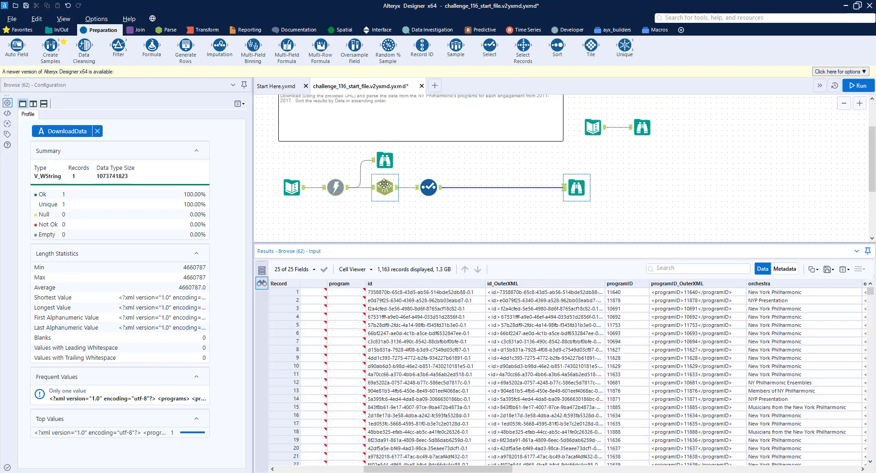
# Step: Inspect the XML Parse settings for the program child element and compare them with the downloaded XML tags
pyautogui.click(385, 185)
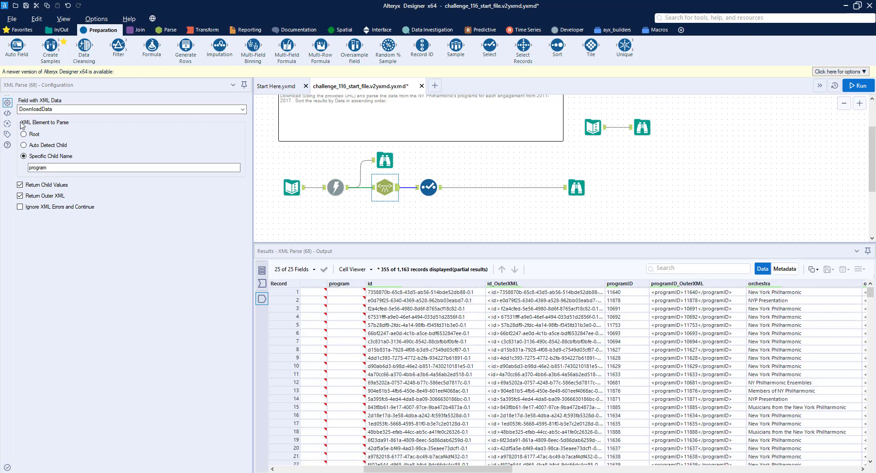
pyautogui.click(22, 125)
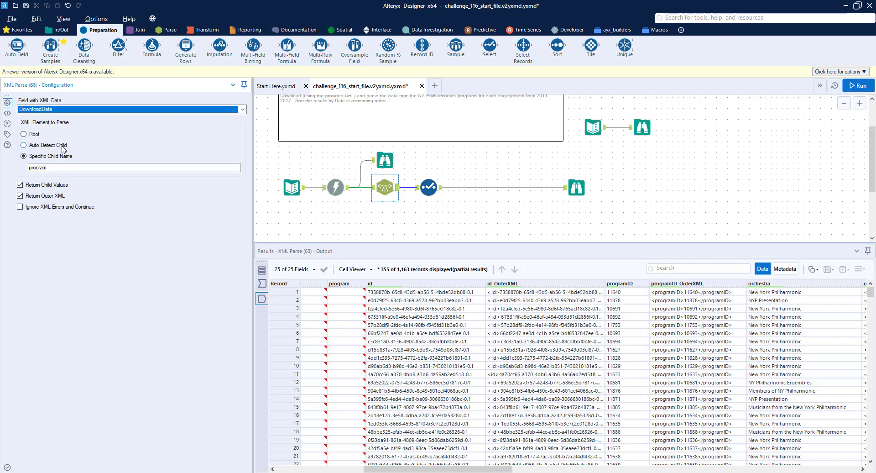
pyautogui.click(59, 170)
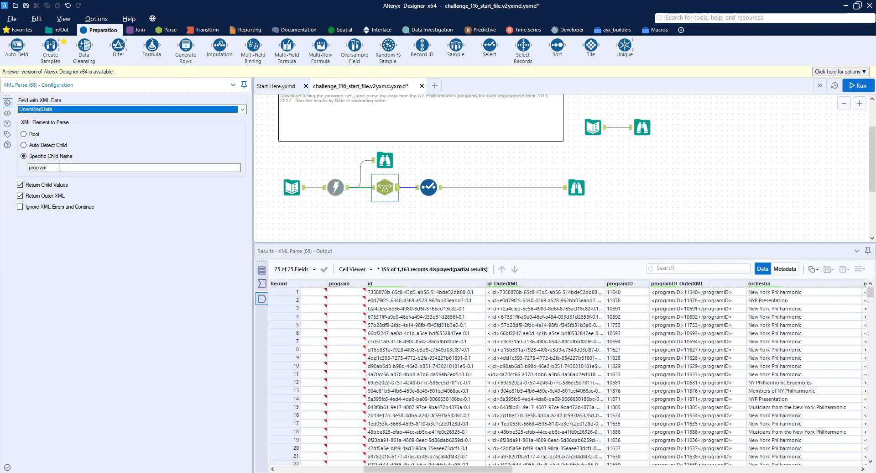
pyautogui.moveTo(59, 167); pyautogui.dragTo(30, 166)
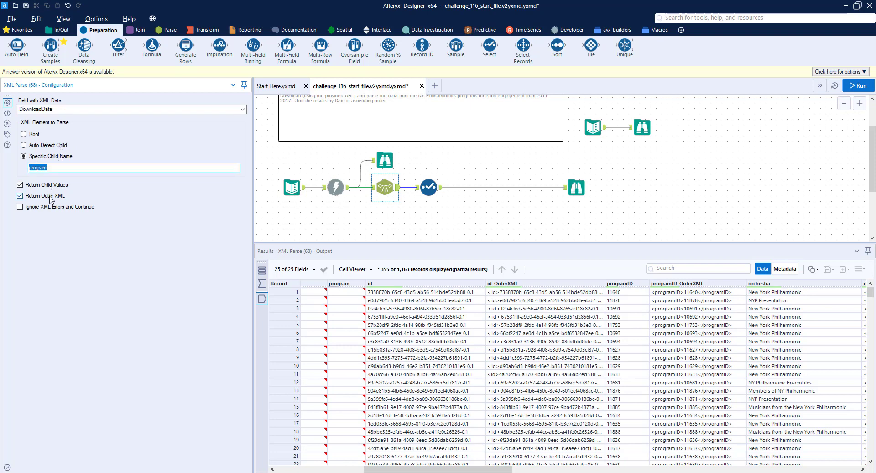
pyautogui.click(386, 162)
pyautogui.click(458, 293)
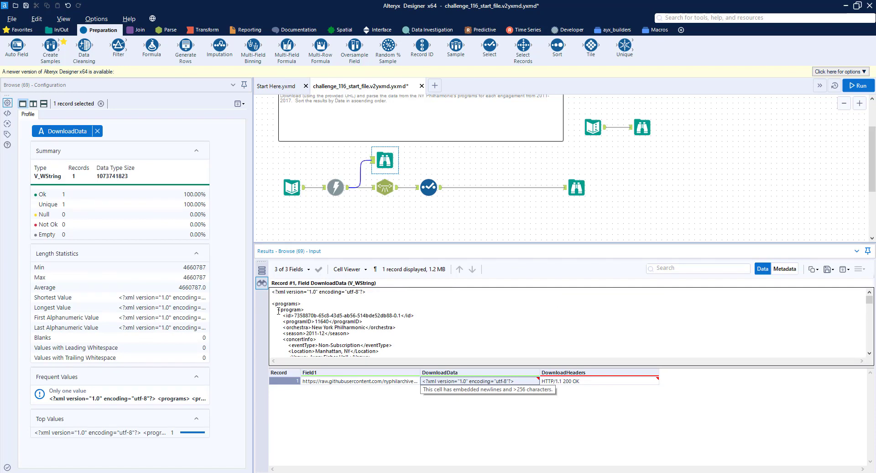
# Step: Scroll through the raw downloaded XML to examine the structure of program, concertInfo and worksInfo elements
pyautogui.moveTo(279, 311); pyautogui.dragTo(297, 309)
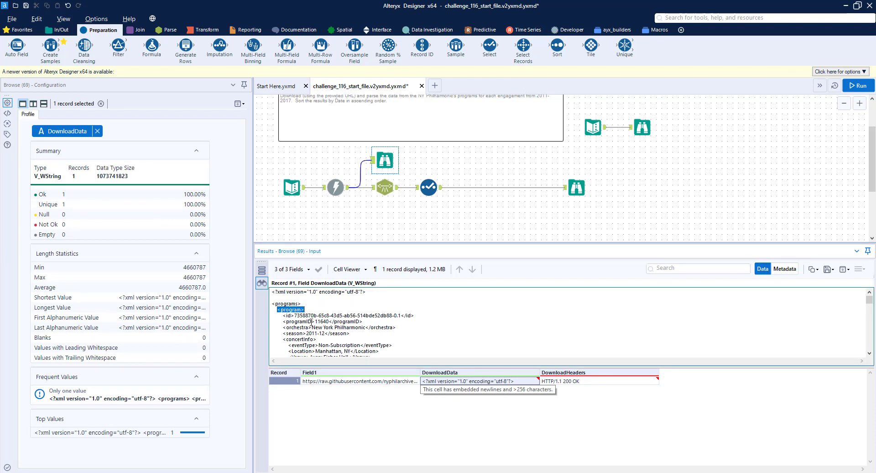
pyautogui.moveTo(344, 244); pyautogui.dragTo(344, 163)
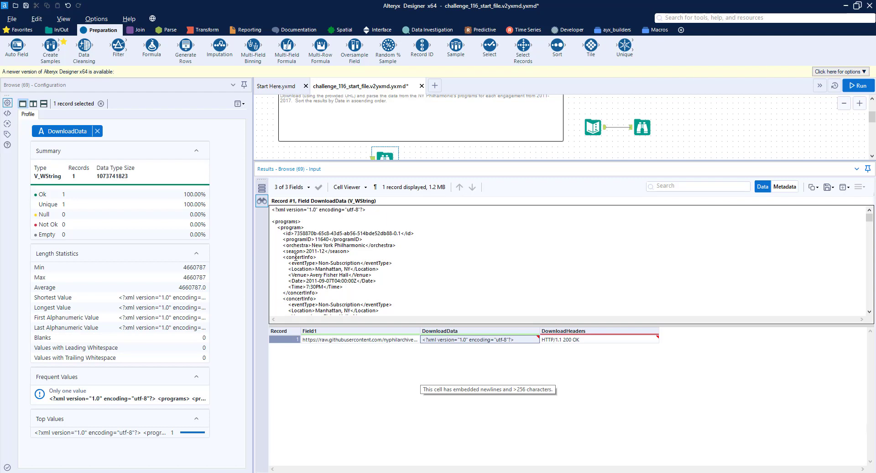
pyautogui.scroll(-4, 295, 257)
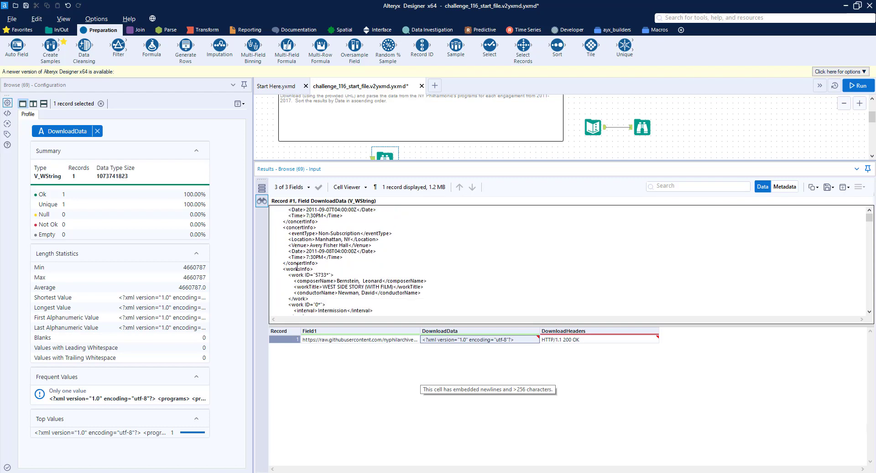
pyautogui.scroll(-2, 298, 269)
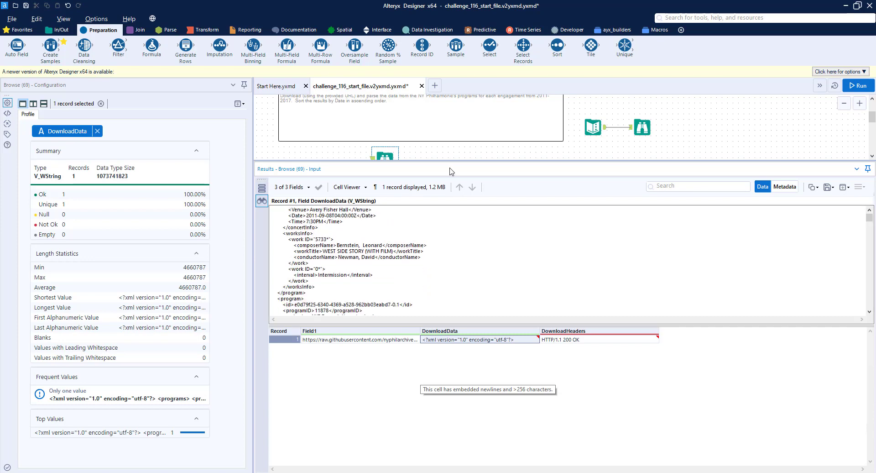
pyautogui.moveTo(451, 162); pyautogui.dragTo(452, 249)
# Step: Inspect the parsed columns in the final Browse results, including the concertInfo, worksInfo and program OuterXML cells
pyautogui.click(578, 187)
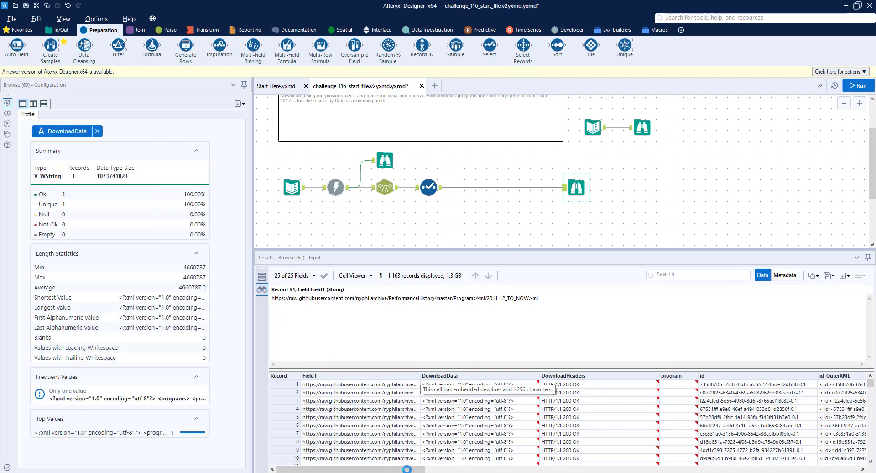
pyautogui.moveTo(359, 469); pyautogui.dragTo(492, 469)
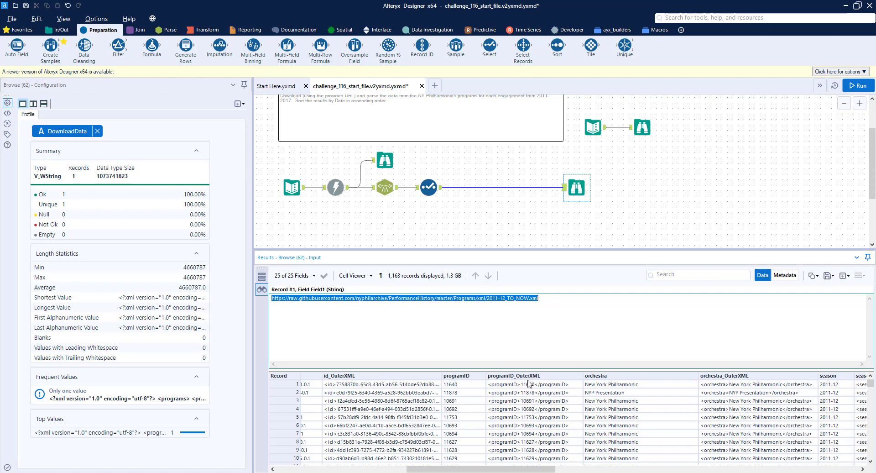
pyautogui.moveTo(523, 469); pyautogui.dragTo(654, 470)
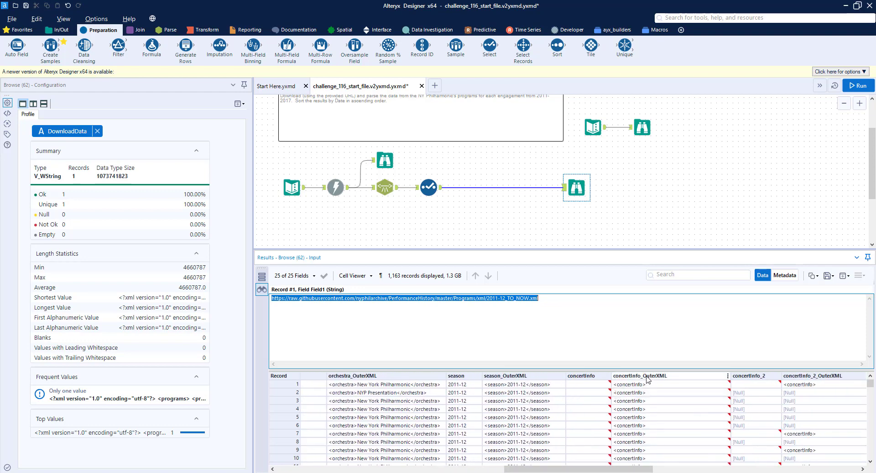
pyautogui.click(648, 377)
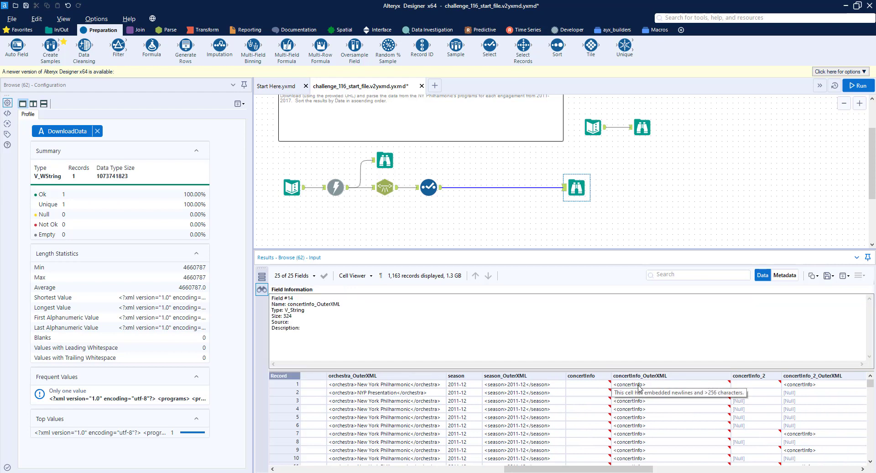
pyautogui.click(640, 385)
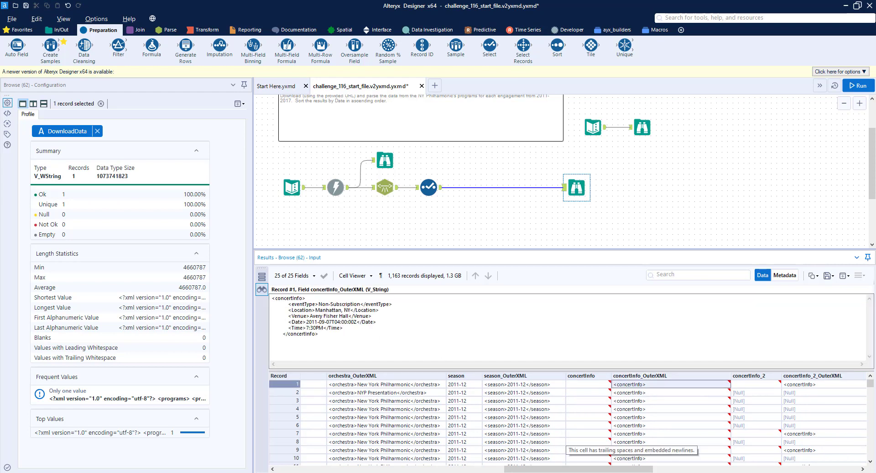
pyautogui.moveTo(626, 468); pyautogui.dragTo(678, 469)
pyautogui.click(623, 385)
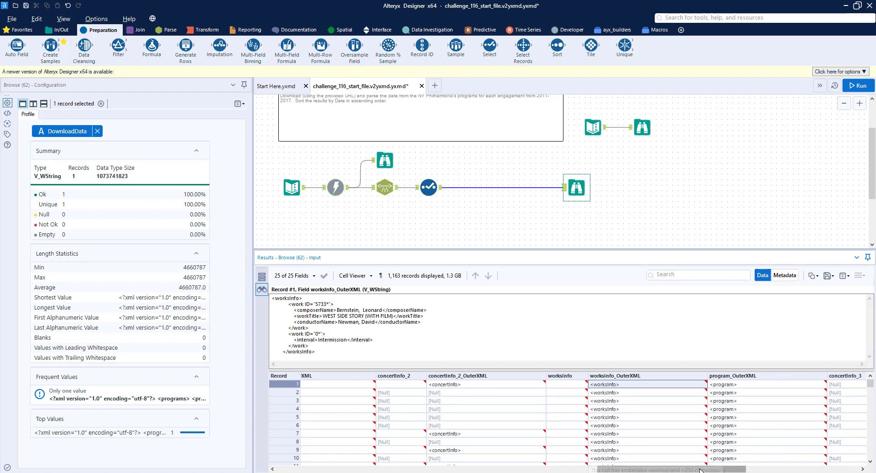
pyautogui.click(722, 386)
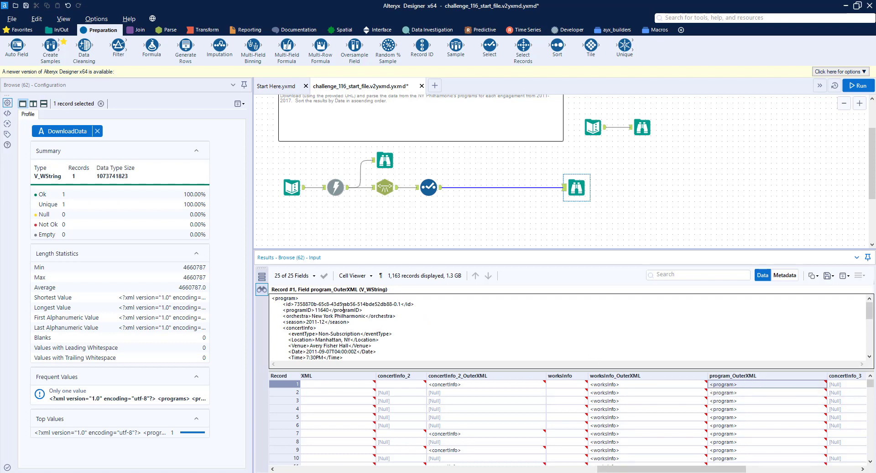
pyautogui.moveTo(700, 468); pyautogui.dragTo(325, 436)
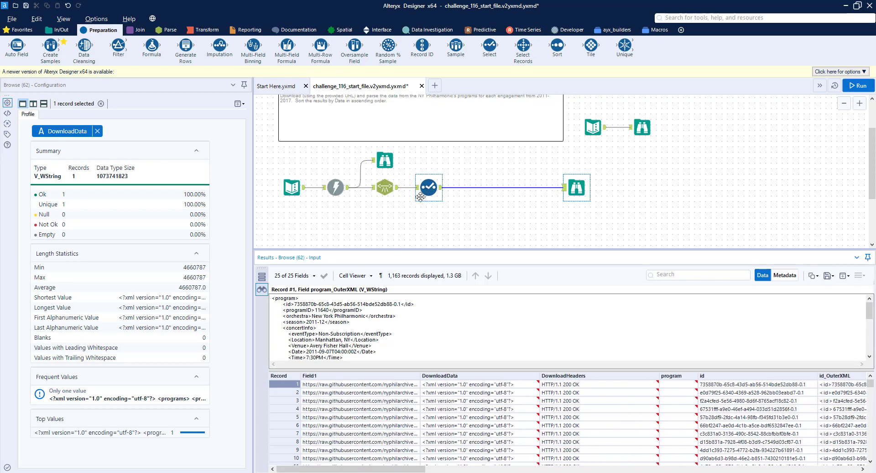
# Step: Widen the Select tool's field list and deselect the program, id and id_OuterXML fields
pyautogui.click(431, 187)
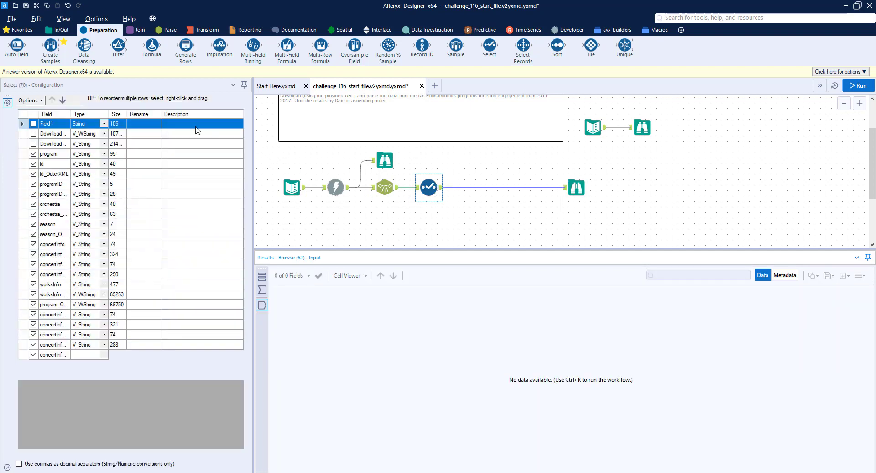
pyautogui.doubleClick(71, 113)
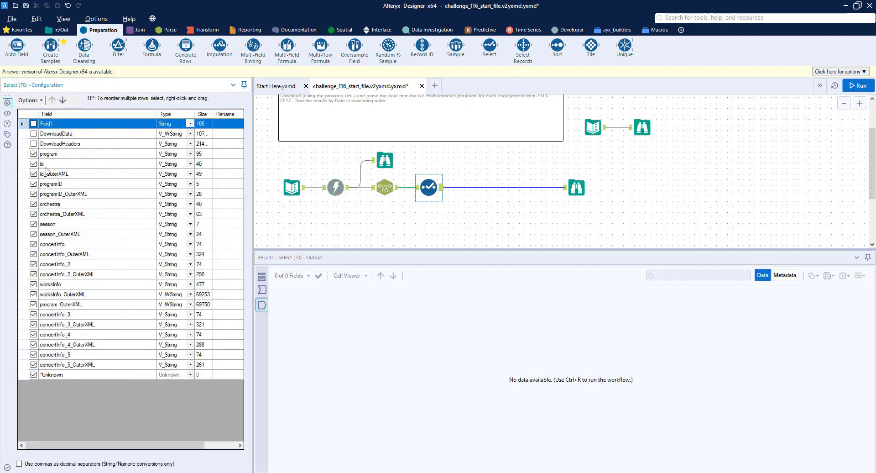
pyautogui.click(34, 174)
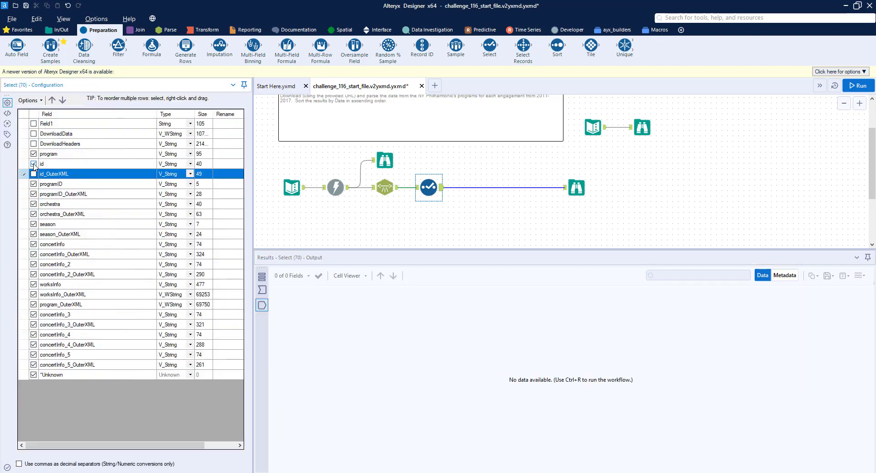
pyautogui.click(33, 163)
pyautogui.click(33, 153)
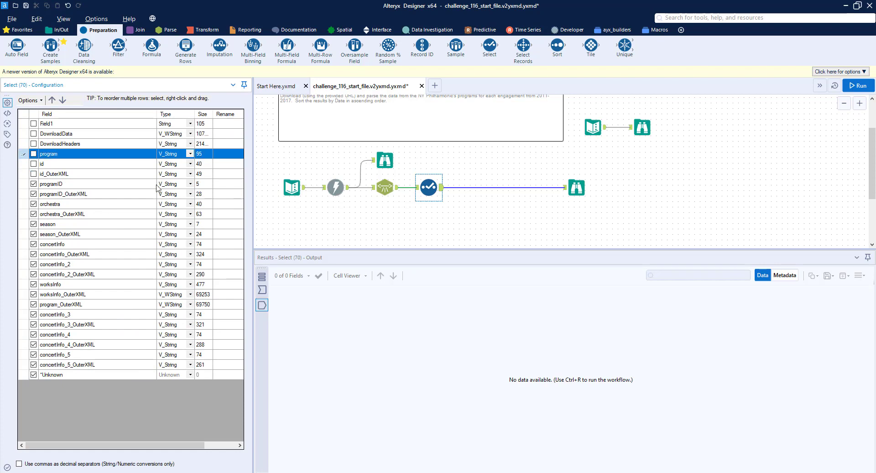
# Step: Rename programID to Program ID, orchestra to Ensemble and season to Season, deselecting their OuterXML duplicates
pyautogui.click(235, 184)
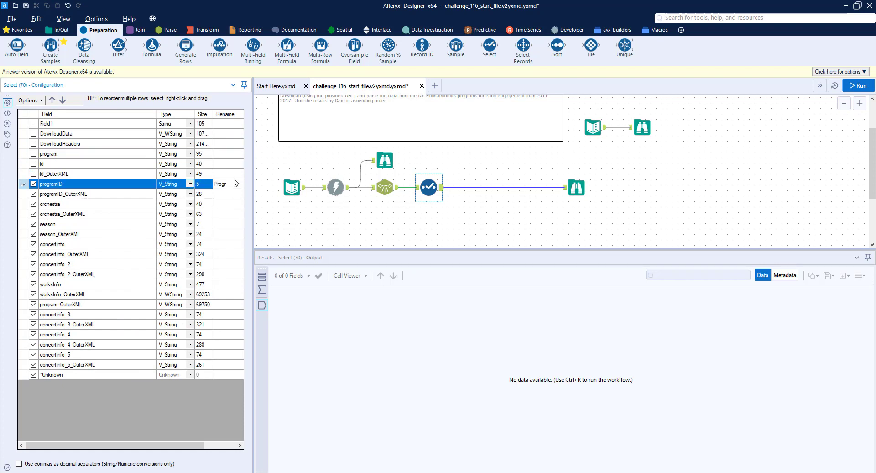
pyautogui.click(33, 194)
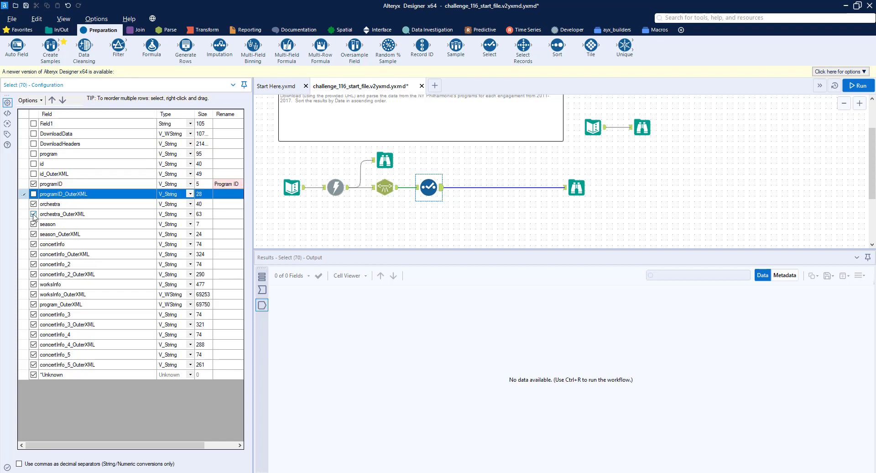
pyautogui.click(33, 213)
pyautogui.click(222, 206)
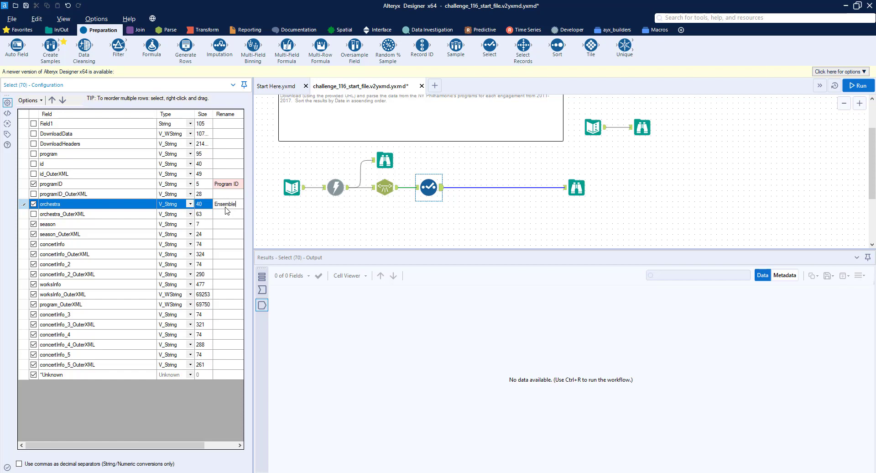
pyautogui.click(92, 233)
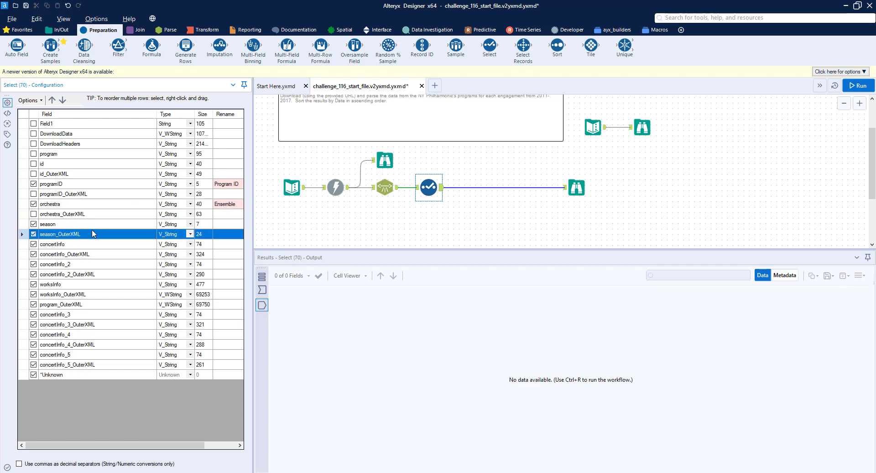
pyautogui.click(234, 224)
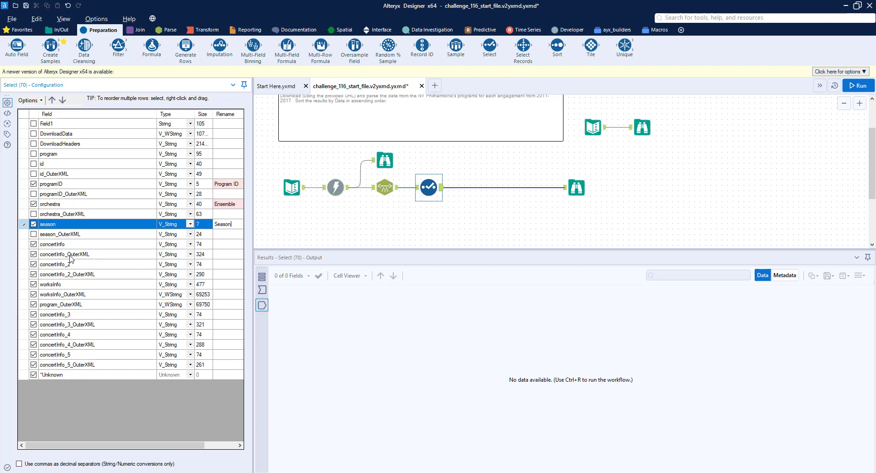
# Step: Deselect the plain concertInfo fields, concertInfo_2 through concertInfo_5, worksInfo and program_OuterXML in the Select tool
pyautogui.click(33, 244)
pyautogui.click(35, 265)
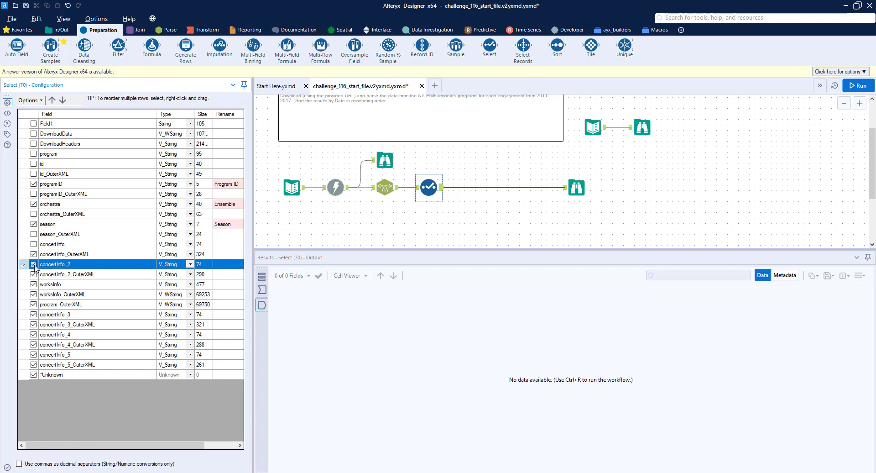
pyautogui.click(33, 315)
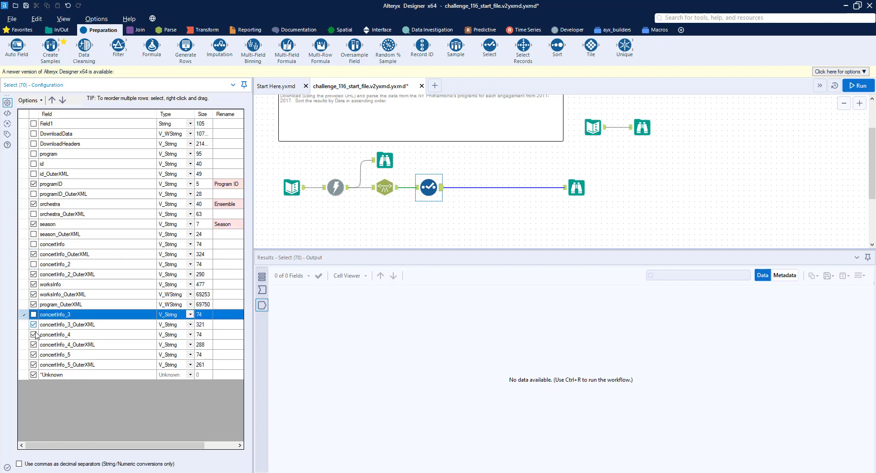
pyautogui.click(33, 335)
pyautogui.click(34, 355)
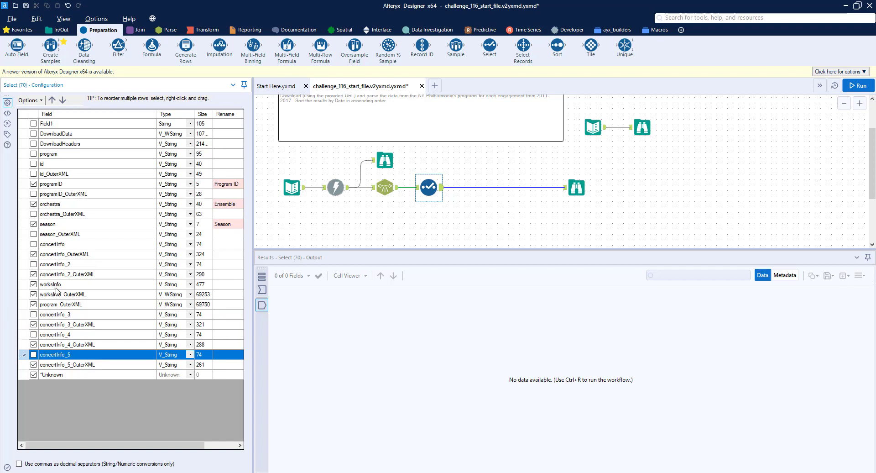
pyautogui.click(34, 285)
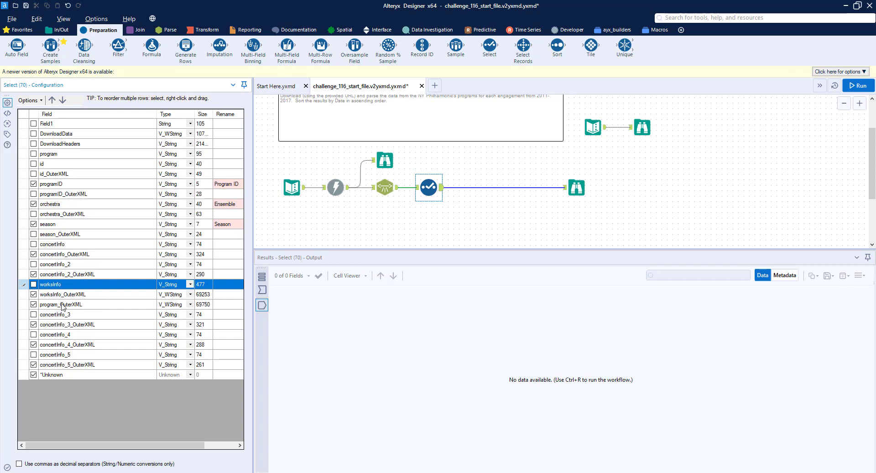
pyautogui.click(33, 305)
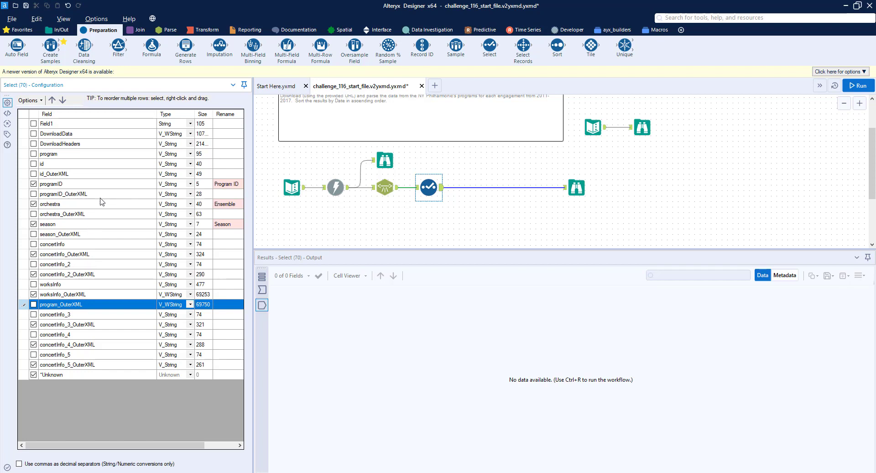
pyautogui.scroll(-2, 484, 192)
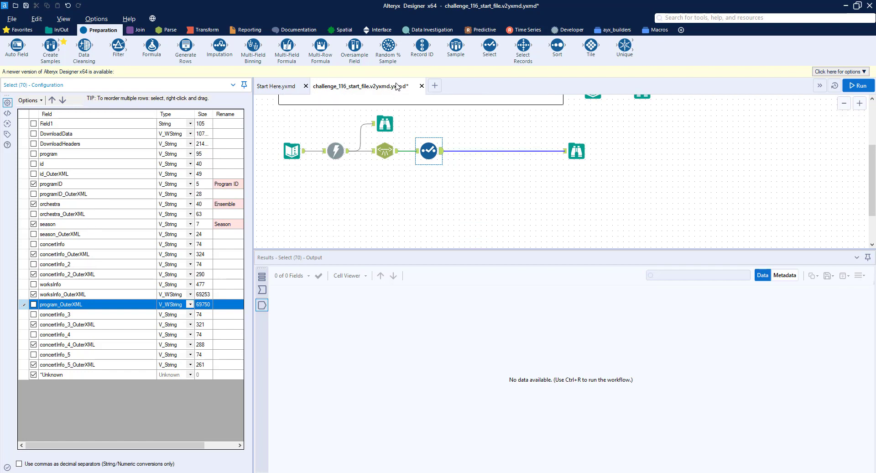
# Step: Add a Transpose tool after the Select tool, keyed on Program ID, with the concertInfo and worksInfo OuterXML fields as data columns
pyautogui.click(201, 30)
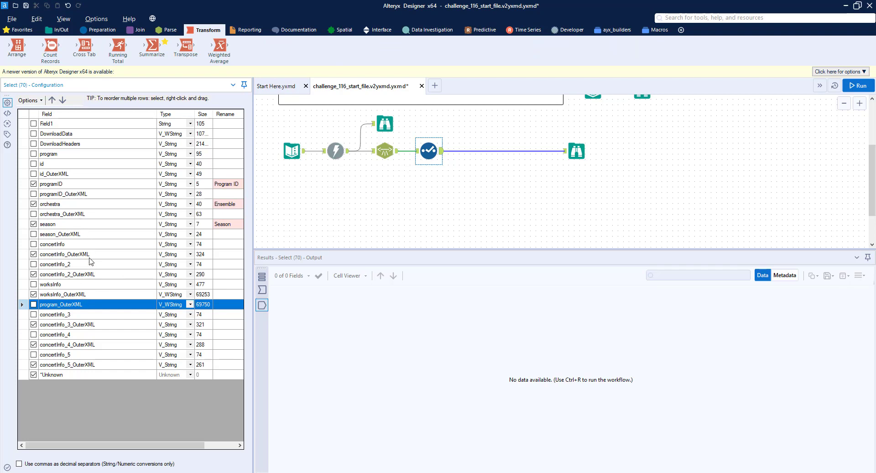
pyautogui.moveTo(186, 45); pyautogui.dragTo(468, 196)
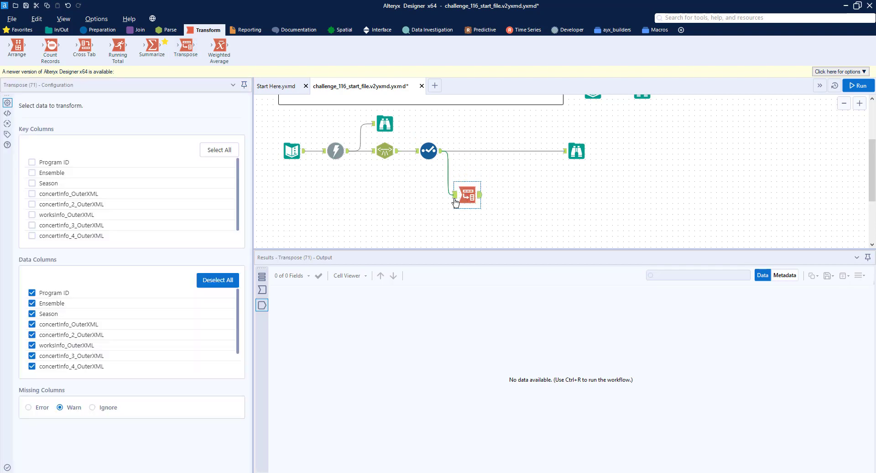
pyautogui.click(32, 163)
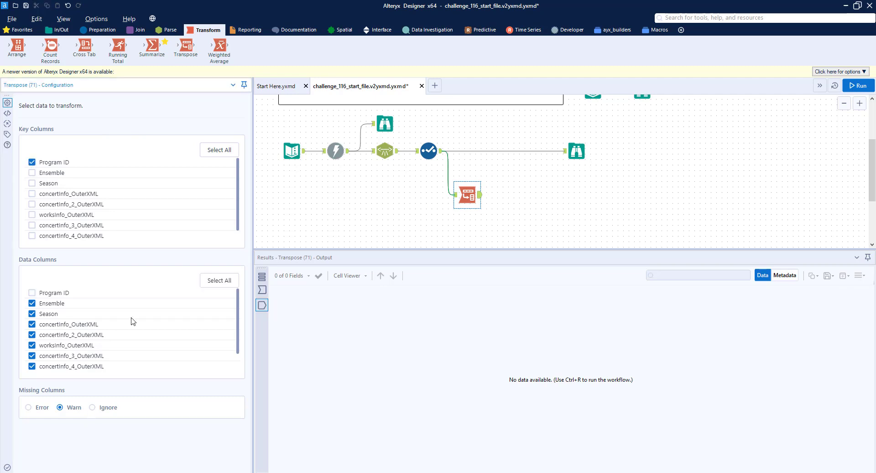
pyautogui.click(212, 282)
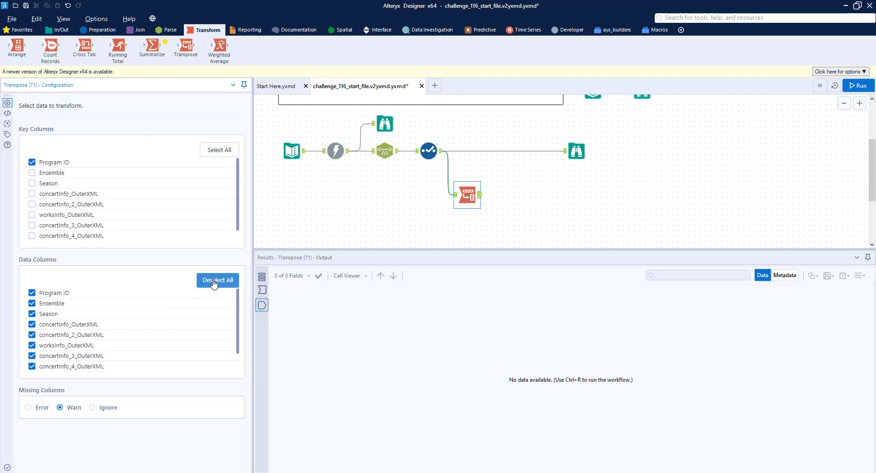
pyautogui.click(31, 324)
pyautogui.click(32, 335)
pyautogui.click(31, 345)
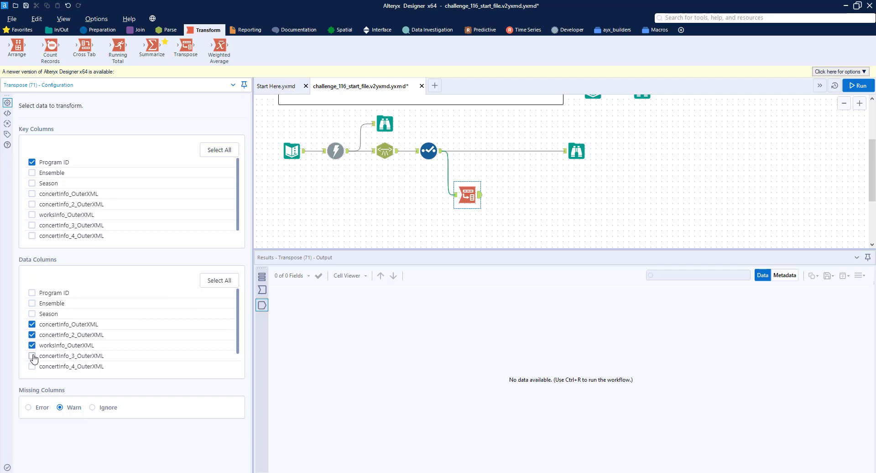
pyautogui.click(31, 355)
pyautogui.click(32, 367)
# Step: Attach a Browse tool to the Transpose output and run the workflow
pyautogui.click(58, 29)
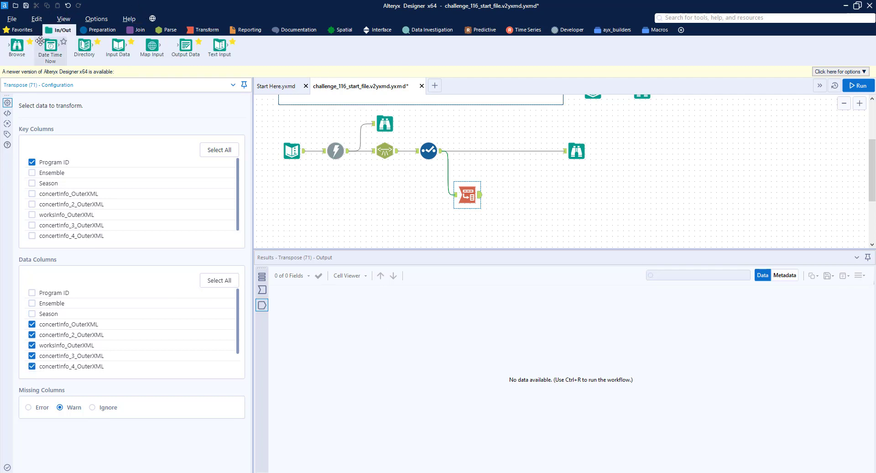
pyautogui.moveTo(17, 47); pyautogui.dragTo(528, 197)
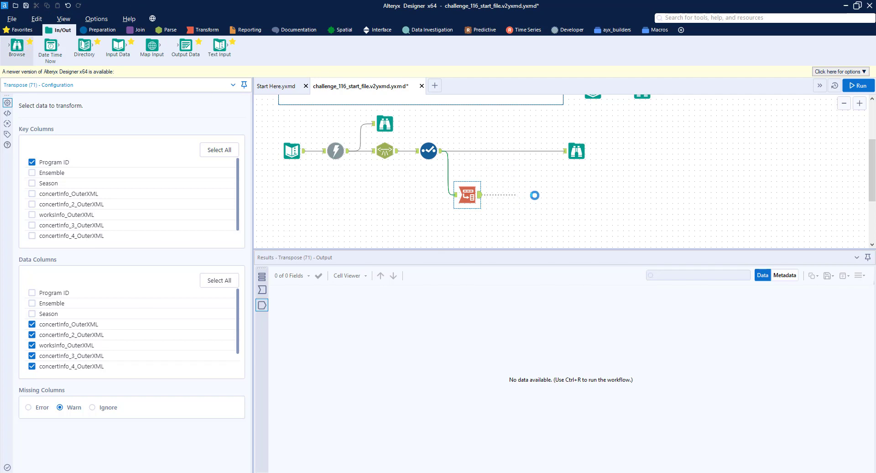
pyautogui.hotkey('ctrl', 'r')
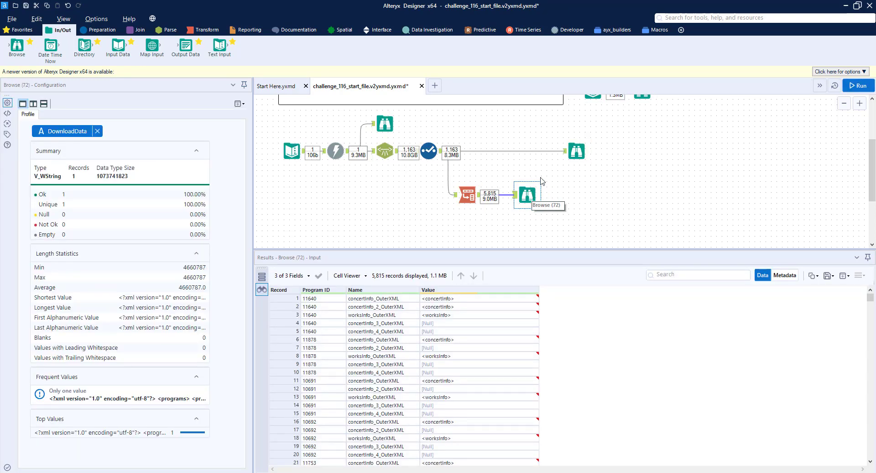
# Step: Compare the Select tool's Browse output with the Transpose output rows
pyautogui.click(577, 150)
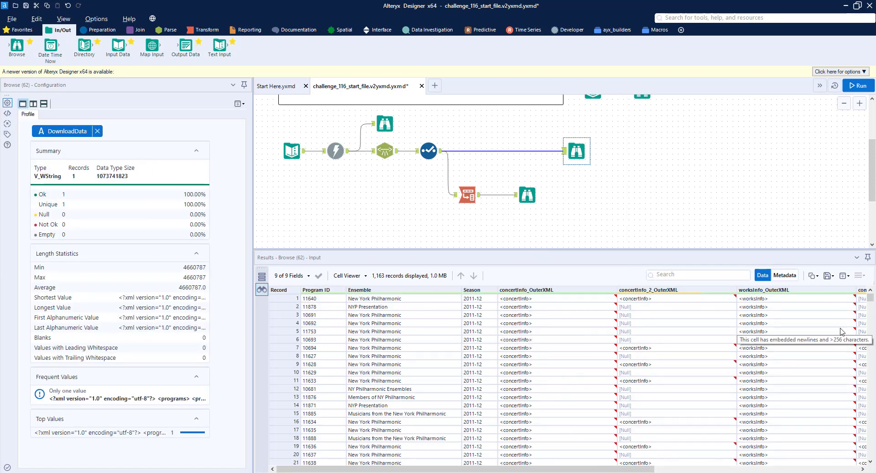
pyautogui.click(535, 195)
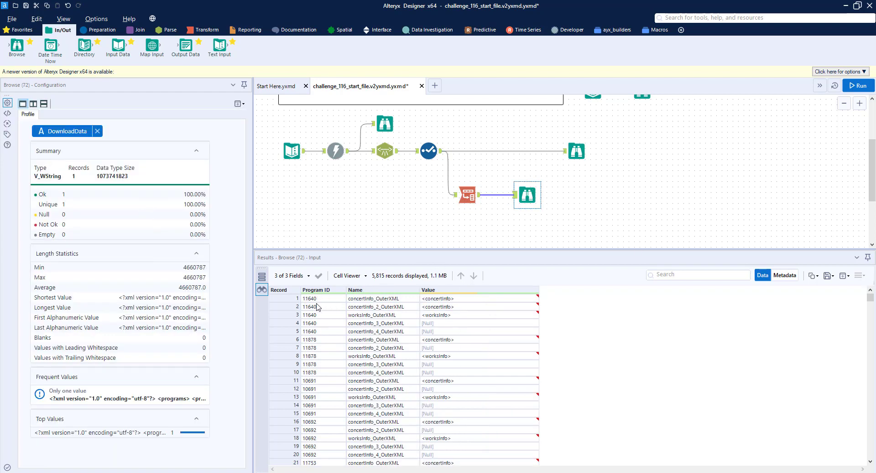
pyautogui.moveTo(288, 297); pyautogui.dragTo(287, 325)
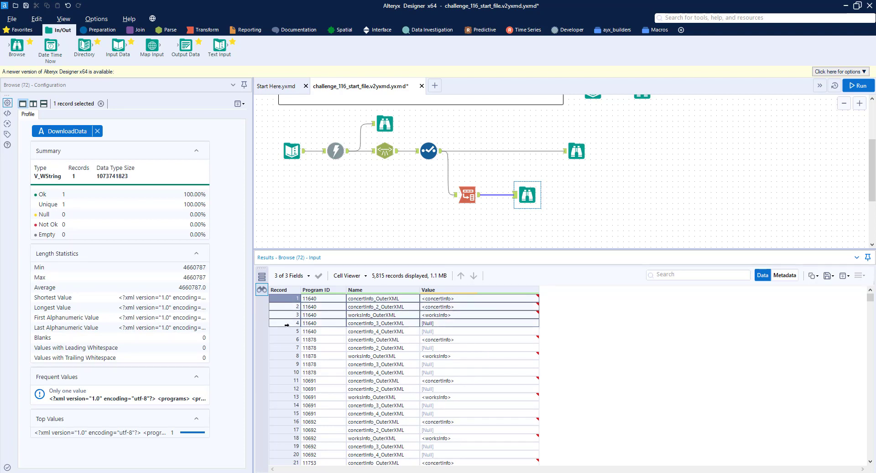
# Step: In the Transpose tool, drop worksInfo_OuterXML and add concertInfo_5_OuterXML as data columns, then run the workflow
pyautogui.click(464, 199)
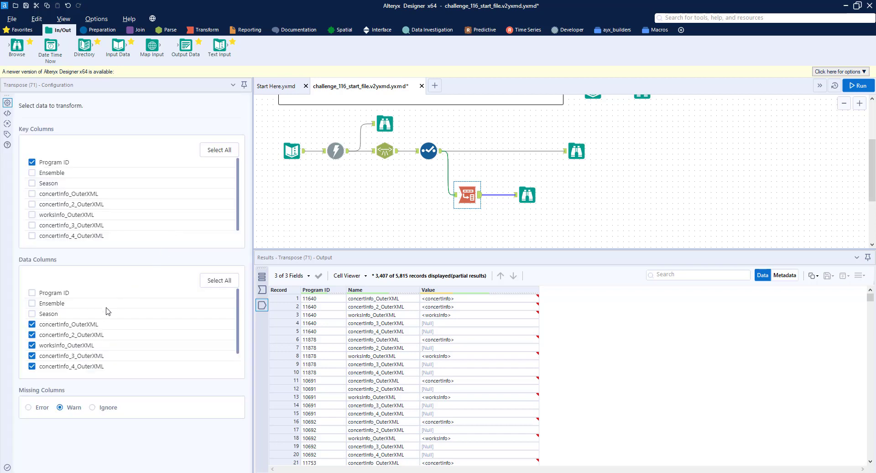
pyautogui.click(32, 345)
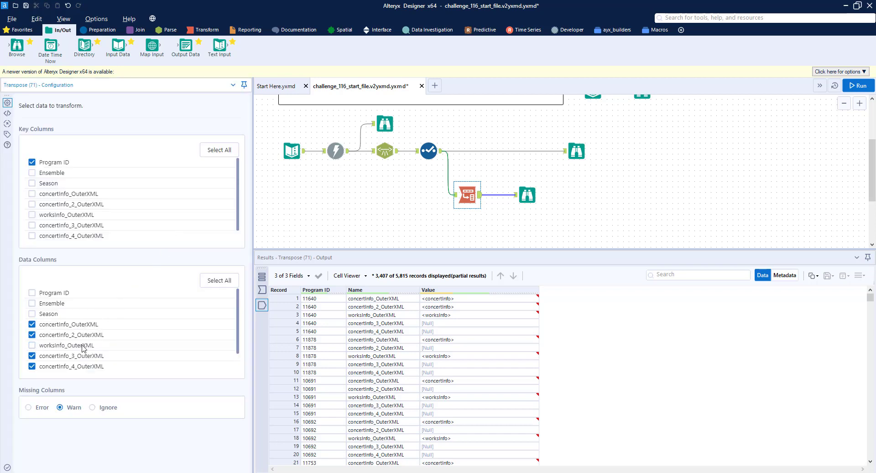
pyautogui.scroll(-1, 61, 356)
pyautogui.click(32, 356)
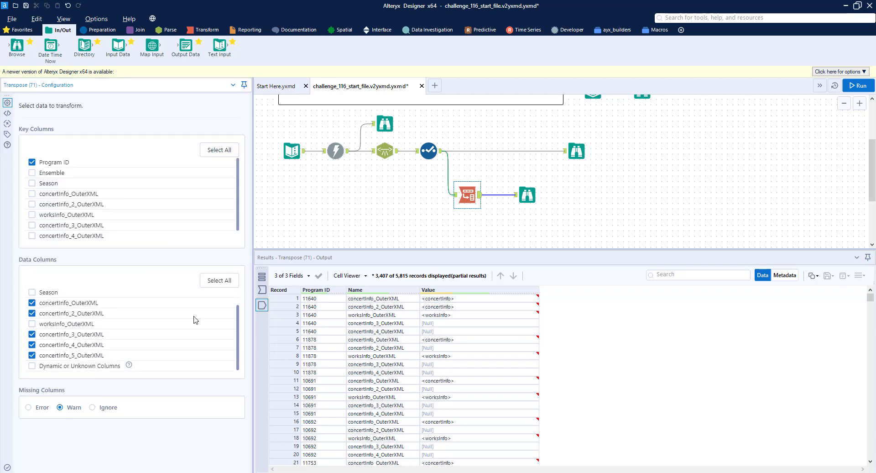
pyautogui.click(859, 86)
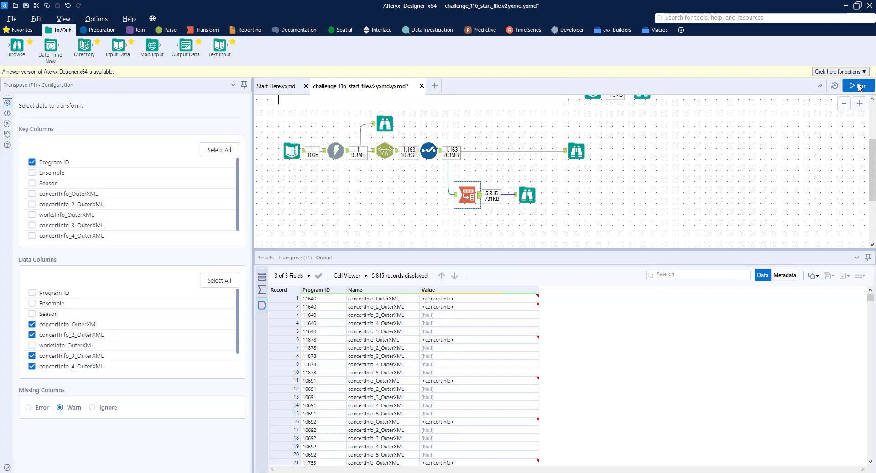
# Step: Insert a Filter tool after the Transpose that keeps records where Value is not null
pyautogui.click(527, 195)
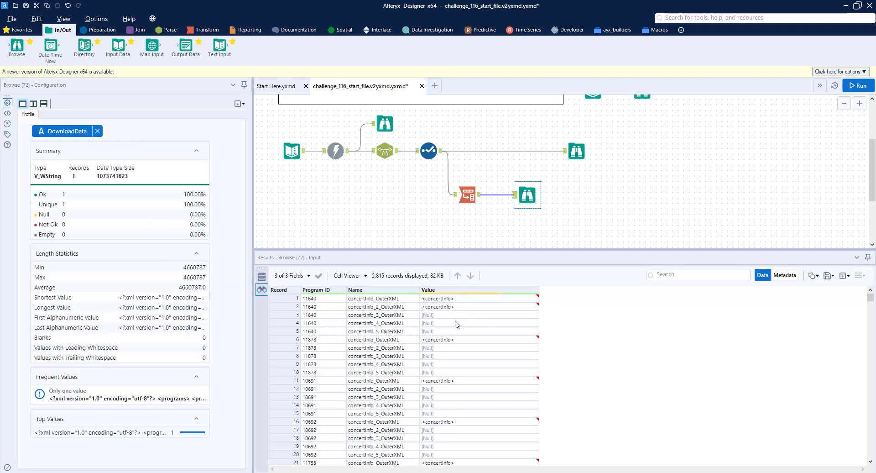
pyautogui.click(97, 30)
pyautogui.moveTo(119, 46); pyautogui.dragTo(502, 197)
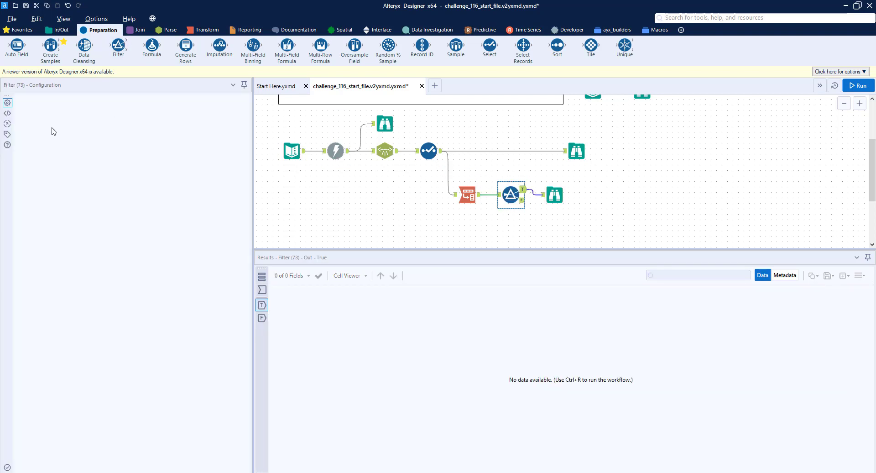
pyautogui.click(49, 137)
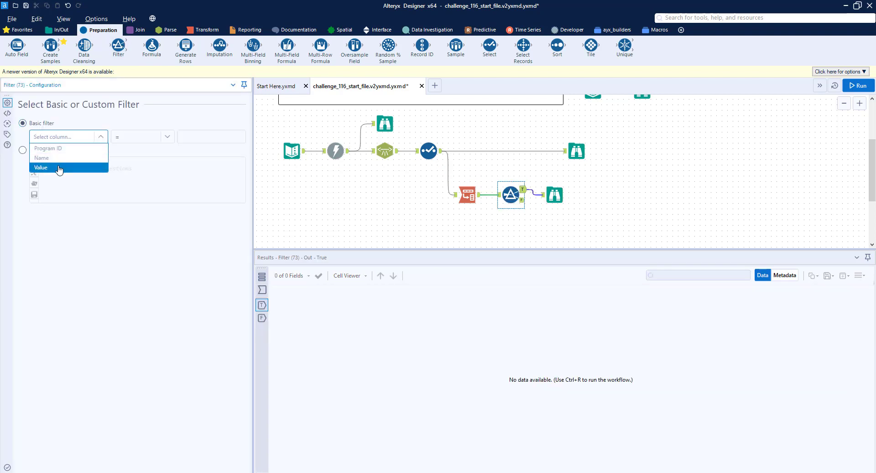
pyautogui.click(58, 169)
pyautogui.click(125, 138)
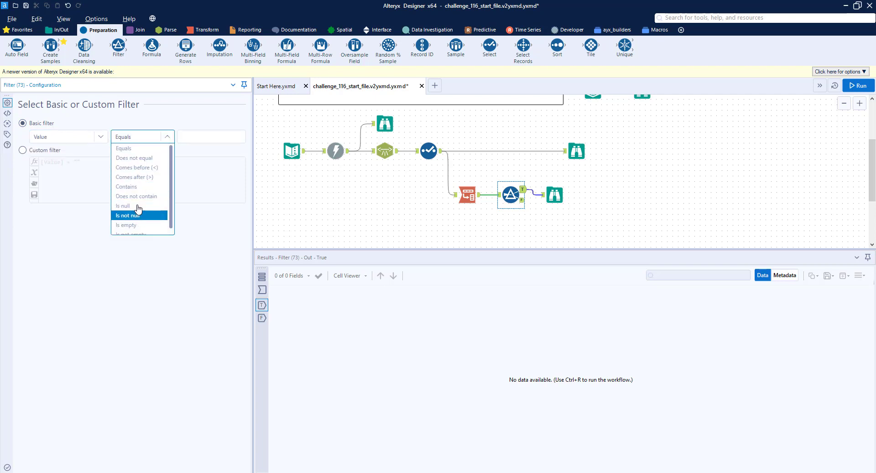
pyautogui.click(137, 206)
pyautogui.click(141, 137)
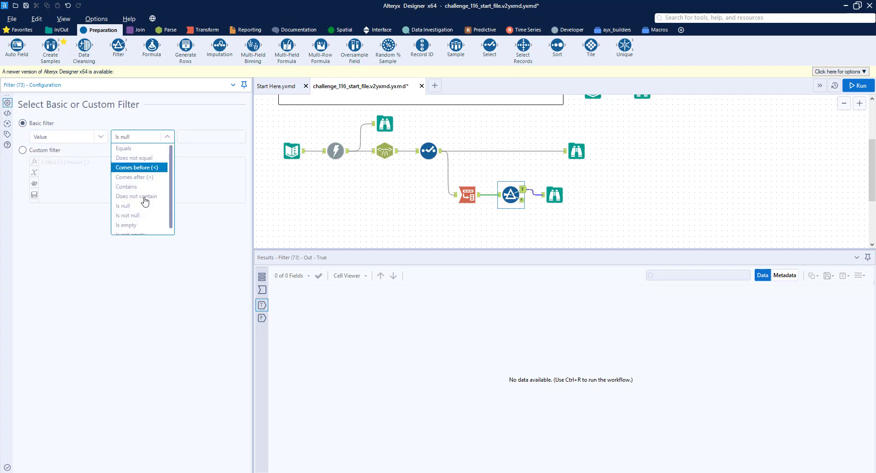
pyautogui.click(142, 216)
# Step: Inspect the full concertInfo XML of individual Value cells in the Browse output
pyautogui.click(553, 197)
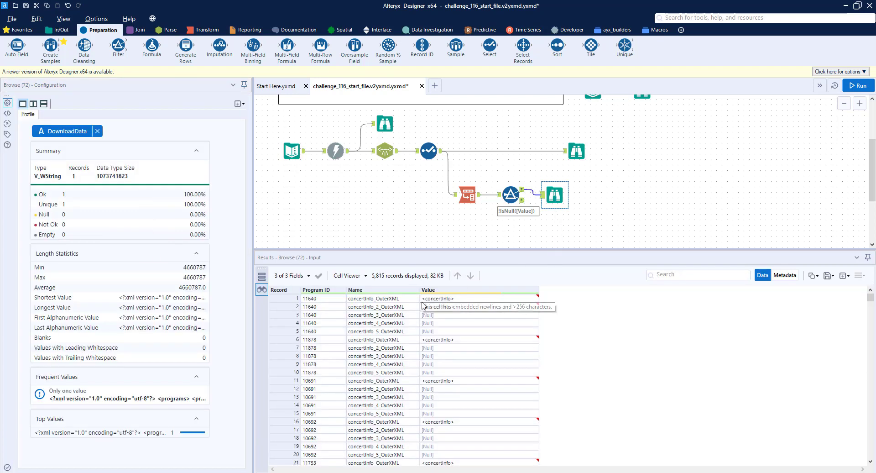
pyautogui.doubleClick(445, 300)
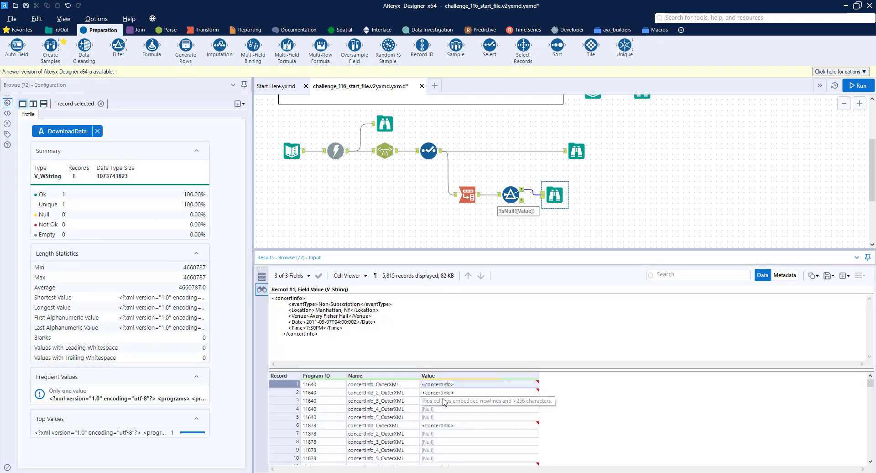
pyautogui.moveTo(429, 372)
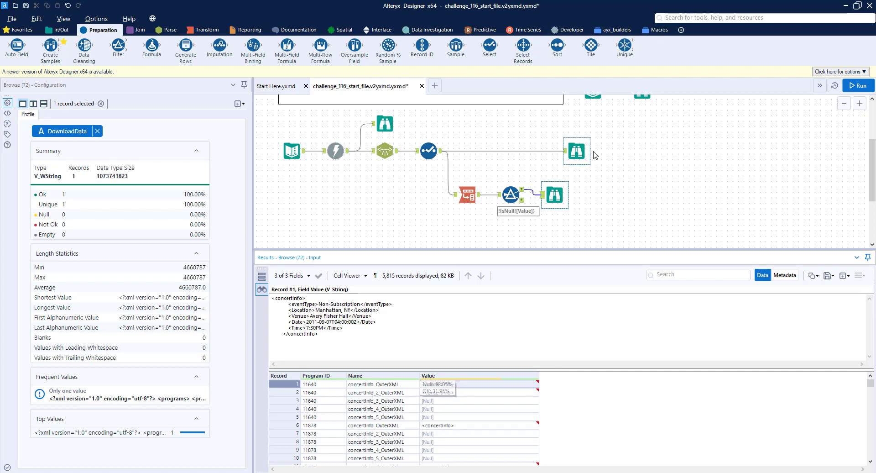
pyautogui.click(442, 425)
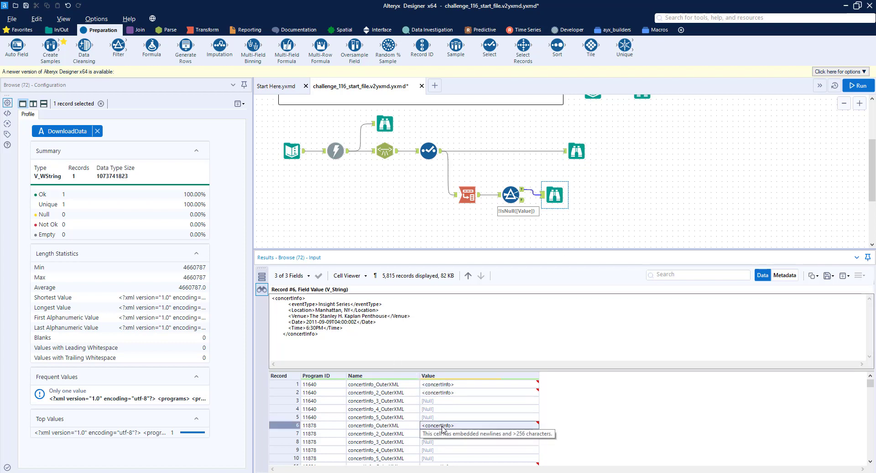
# Step: Add an XML Parse tool after the Filter's true output, parsing the Value field from the Root element
pyautogui.moveTo(555, 195); pyautogui.dragTo(621, 194)
pyautogui.click(167, 30)
pyautogui.moveTo(118, 45); pyautogui.dragTo(556, 194)
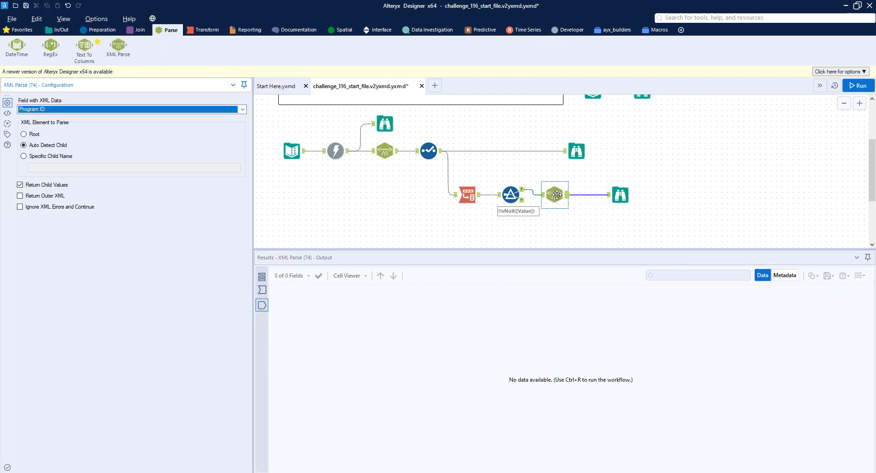
pyautogui.click(88, 112)
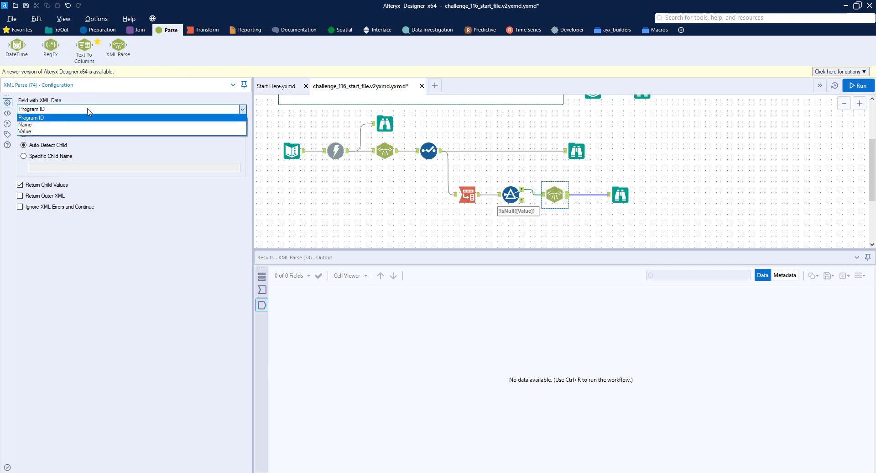
pyautogui.click(47, 131)
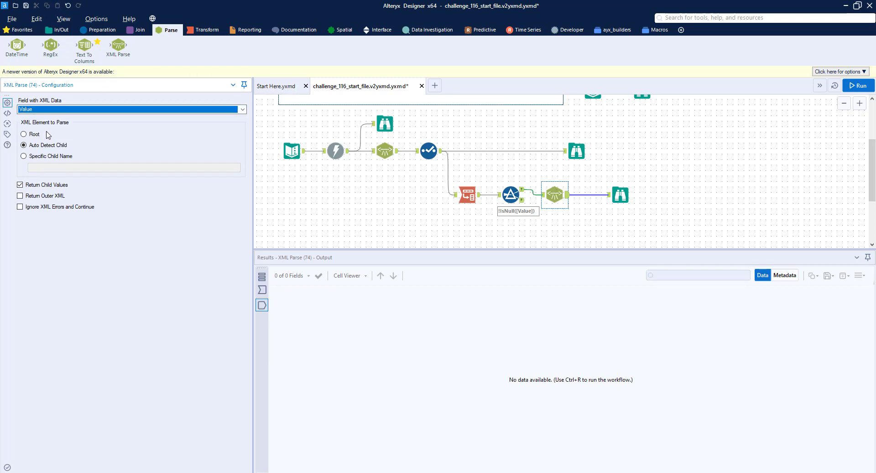
pyautogui.click(24, 134)
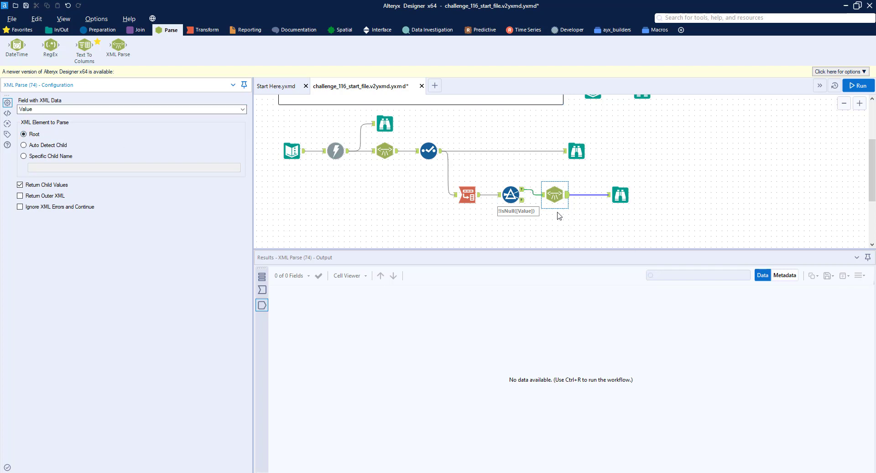
pyautogui.moveTo(553, 197); pyautogui.dragTo(558, 196)
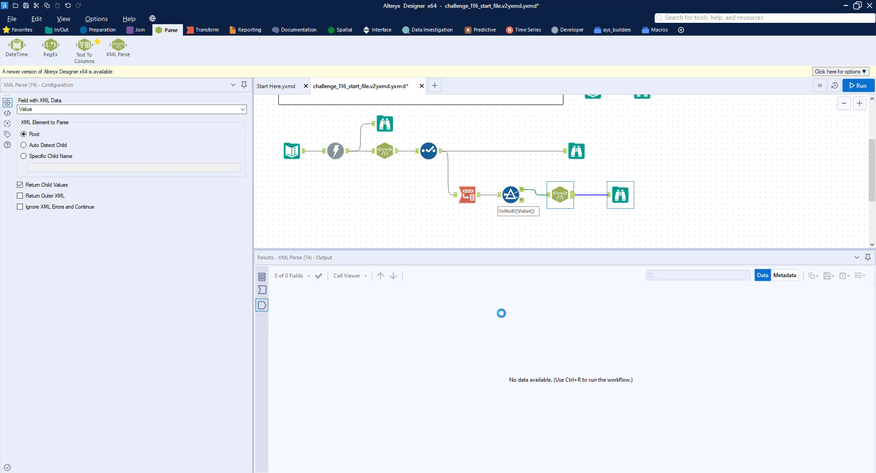
# Step: Run the workflow and open the parsed concert records in the final Browse tool
pyautogui.click(461, 295)
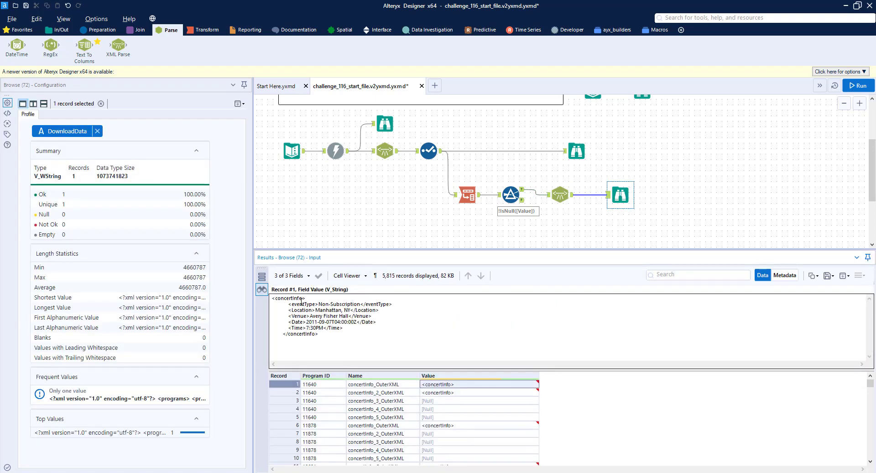
pyautogui.doubleClick(322, 328)
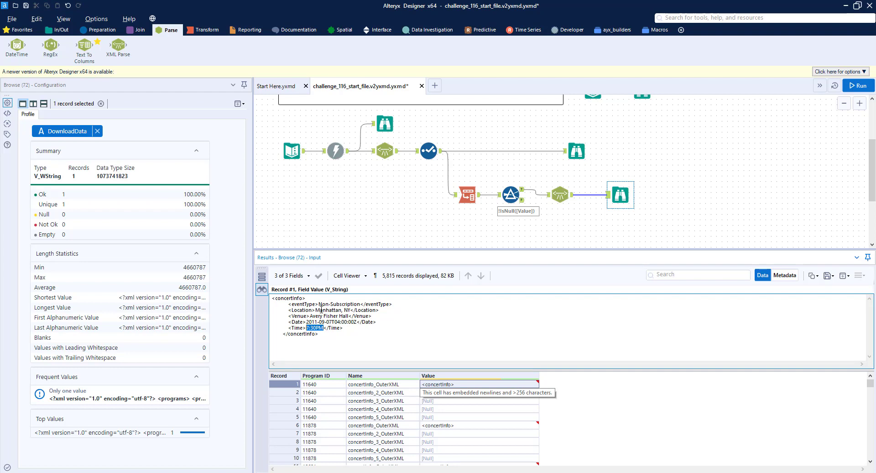
pyautogui.click(857, 85)
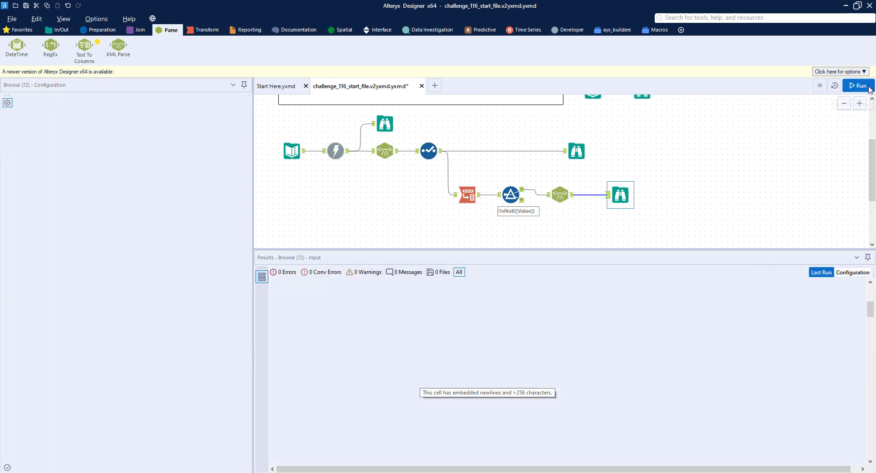
pyautogui.click(622, 194)
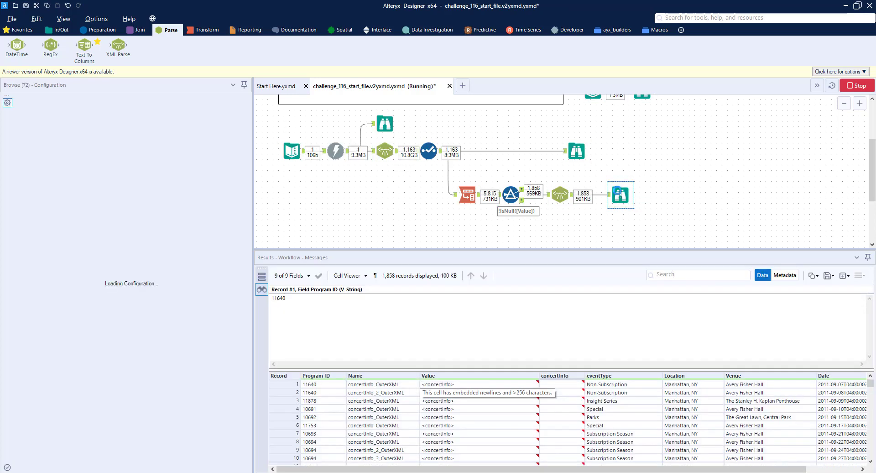
pyautogui.click(356, 278)
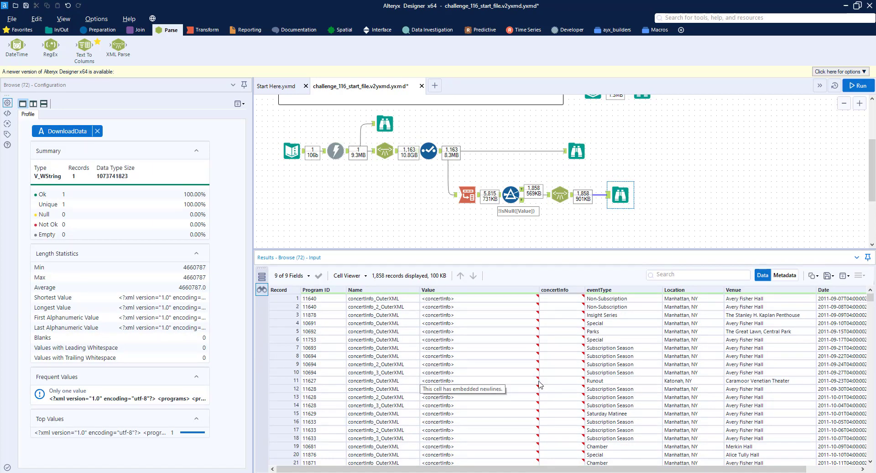
# Step: Examine the parsed event, location, venue, date and time columns and the Select tool's output
pyautogui.moveTo(574, 470); pyautogui.dragTo(626, 470)
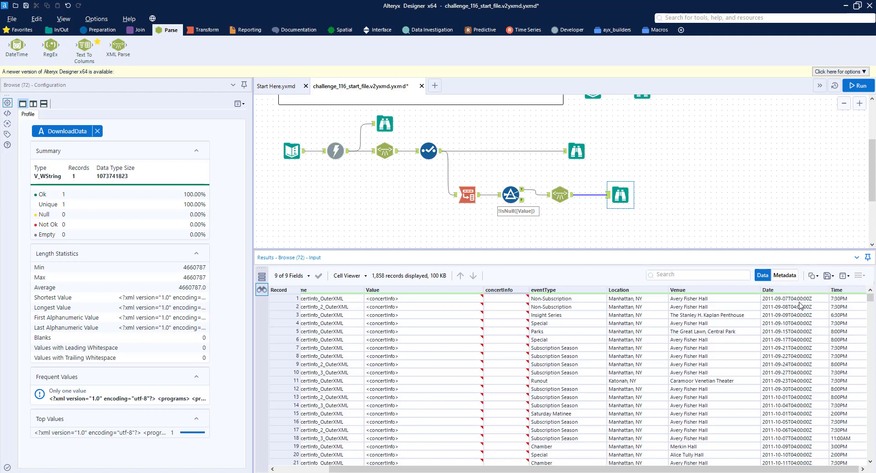
pyautogui.scroll(3, 675, 176)
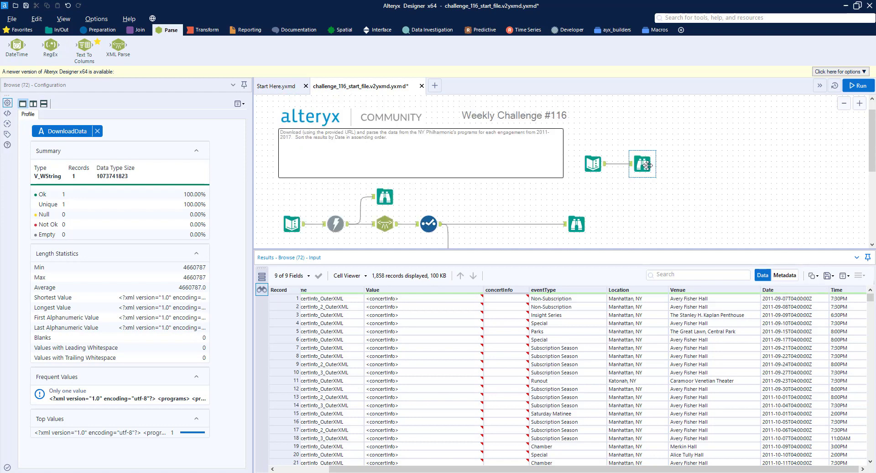
pyautogui.scroll(-3, 658, 180)
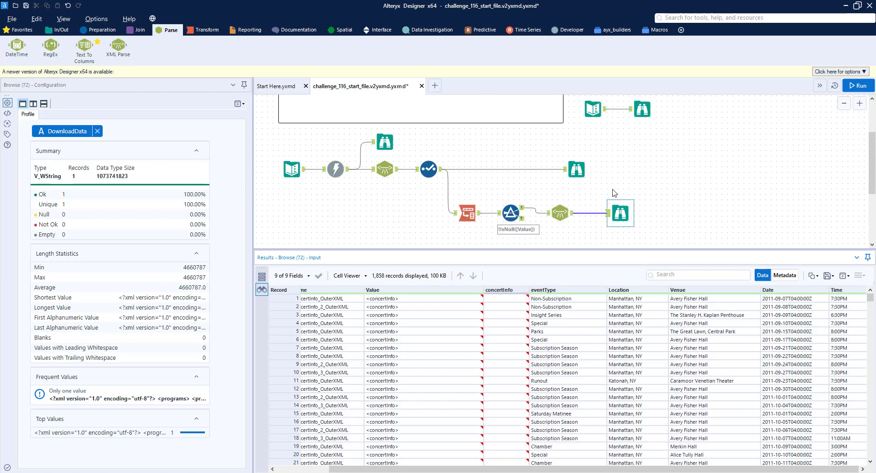
pyautogui.click(577, 170)
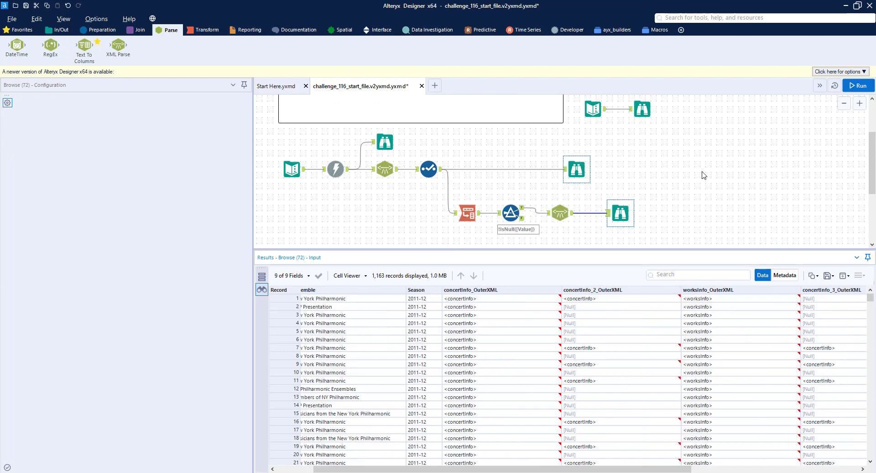
# Step: Add a Join tool combining the Select output with the parsed concert records on Program ID
pyautogui.moveTo(577, 169); pyautogui.dragTo(703, 169)
pyautogui.click(140, 30)
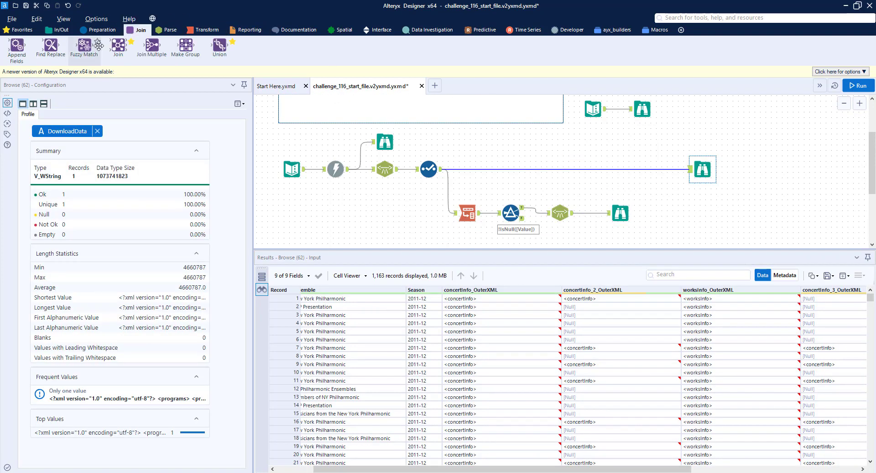
pyautogui.moveTo(118, 46); pyautogui.dragTo(620, 169)
pyautogui.moveTo(572, 213); pyautogui.dragTo(616, 171)
pyautogui.click(63, 134)
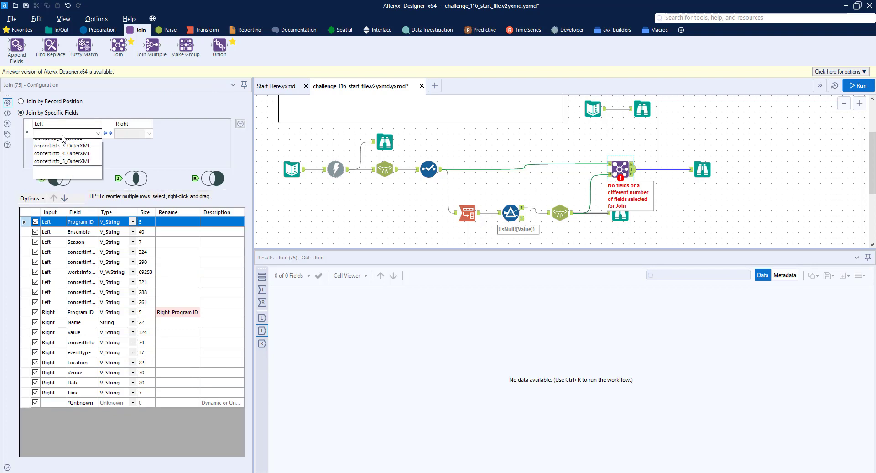
pyautogui.click(62, 143)
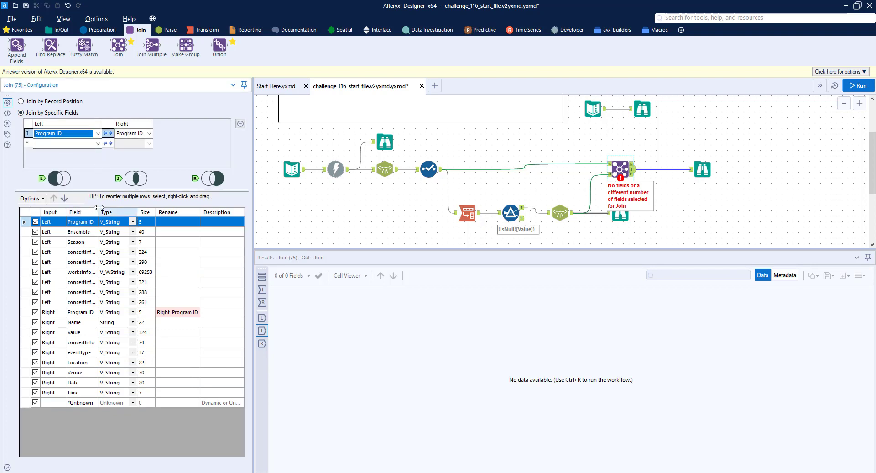
pyautogui.moveTo(97, 212); pyautogui.dragTo(140, 214)
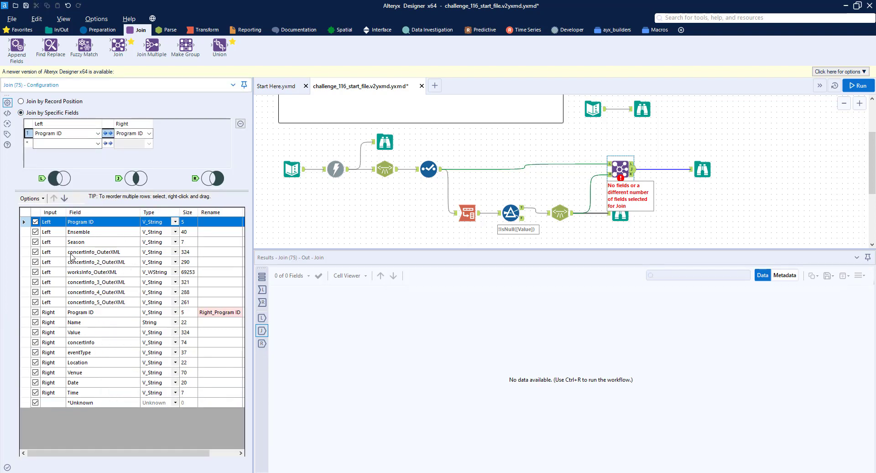
# Step: Deselect the concertInfo outer XML fields and the right-side Program ID, Name, Value and concertInfo fields in the Join output
pyautogui.click(35, 253)
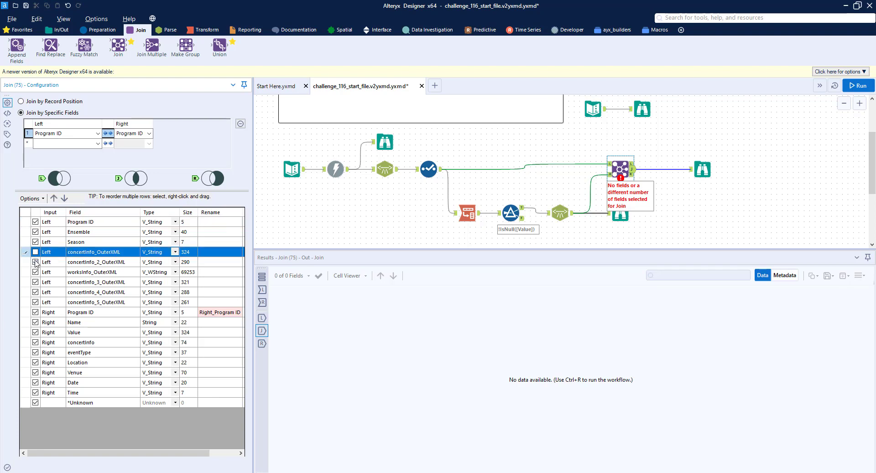
pyautogui.click(37, 263)
pyautogui.click(36, 282)
pyautogui.click(35, 292)
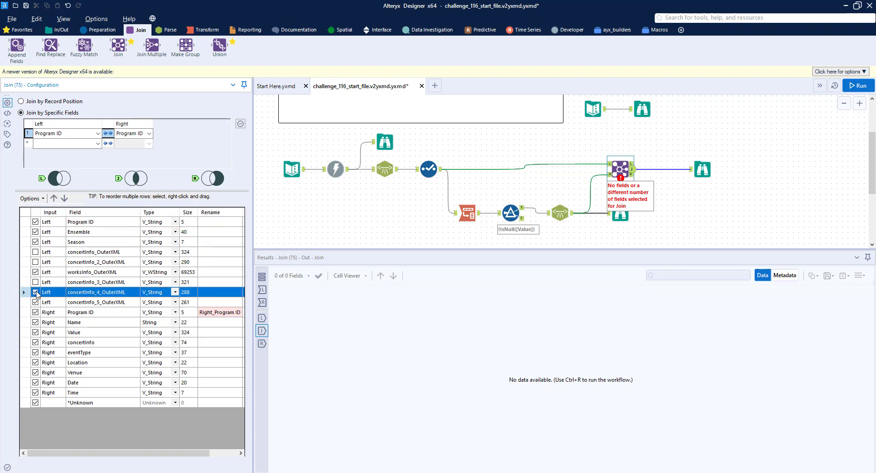
pyautogui.click(36, 303)
pyautogui.click(36, 312)
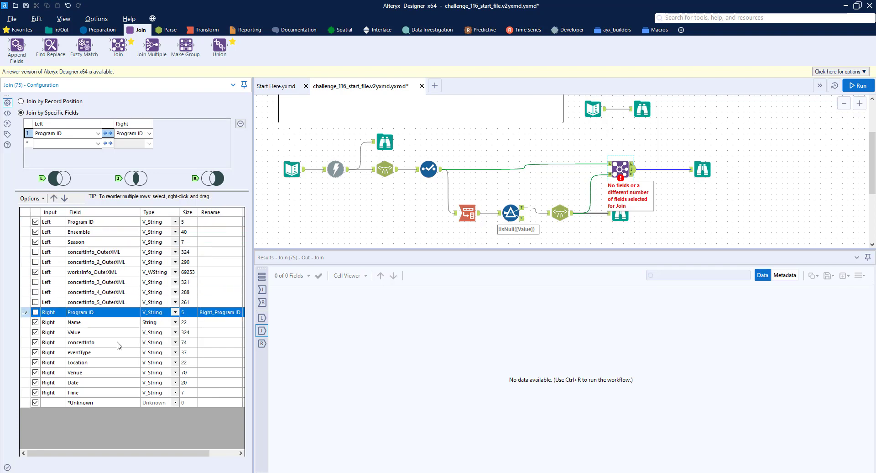
pyautogui.click(35, 322)
pyautogui.click(35, 332)
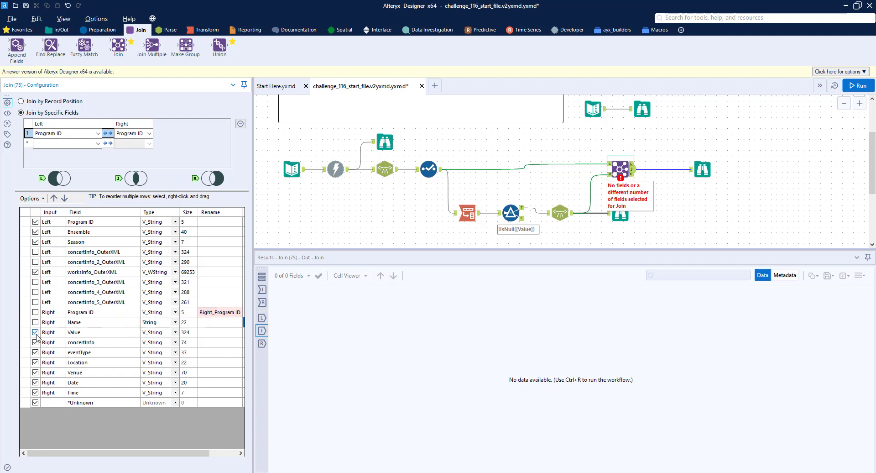
pyautogui.click(35, 343)
# Step: Rename the eventType field to Event Type and the Date field to Performance Date in the Join
pyautogui.click(212, 352)
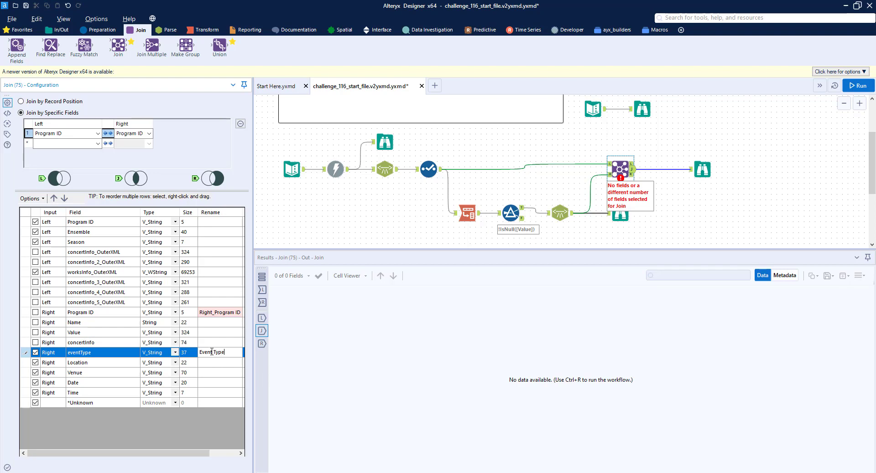
pyautogui.press('Down')
pyautogui.press('Down')
pyautogui.press('Down')
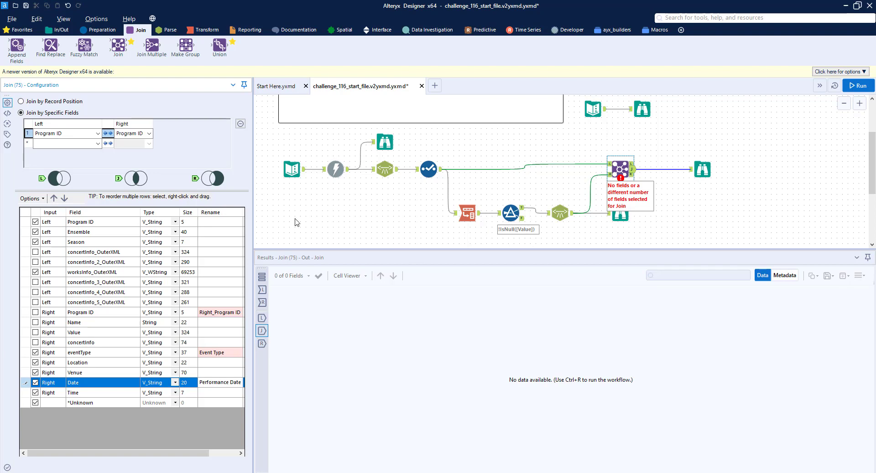
# Step: Run the workflow and view the joined records in the final Browse tool
pyautogui.click(860, 87)
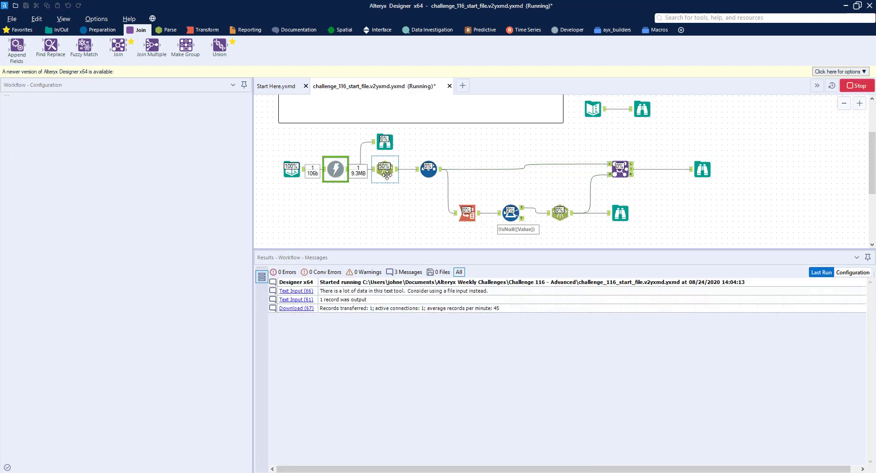
pyautogui.click(620, 168)
pyautogui.click(703, 169)
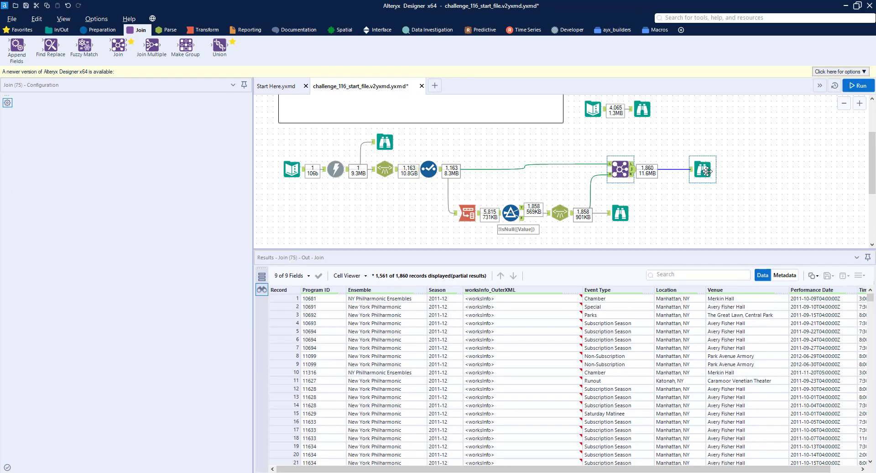
pyautogui.hscroll(2, 463, 300)
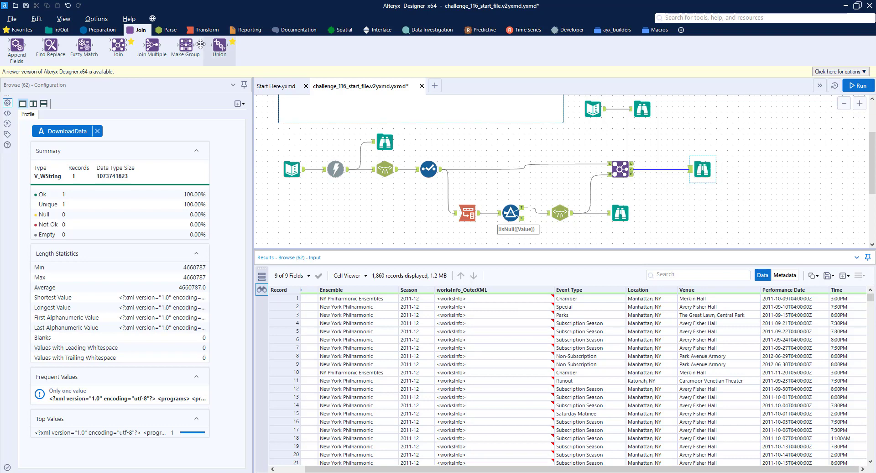
# Step: Insert a Formula tool between the Join and the final Browse tool
pyautogui.click(98, 30)
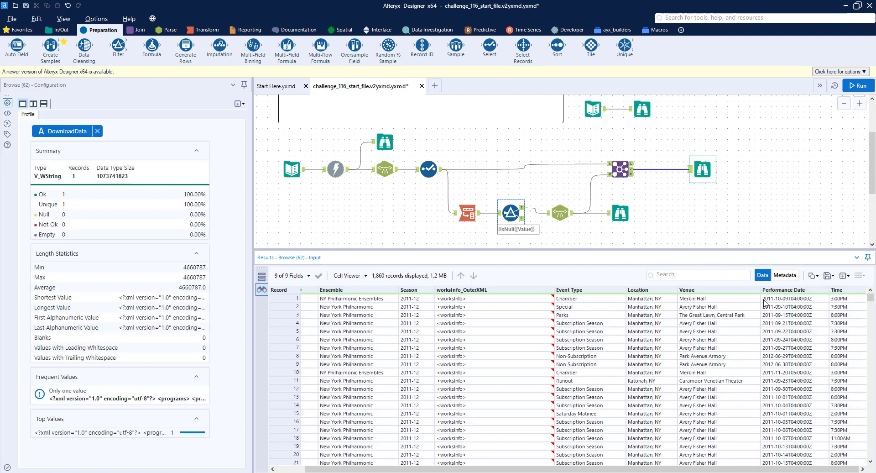
pyautogui.moveTo(151, 45); pyautogui.dragTo(662, 170)
pyautogui.click(33, 108)
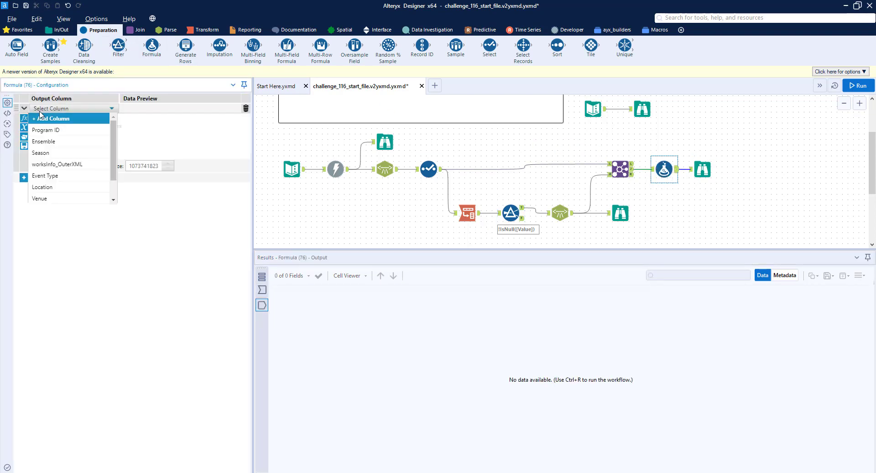
# Step: Set the formula to update Performance Date with Left([Performance Date], 10)
pyautogui.scroll(-1, 62, 173)
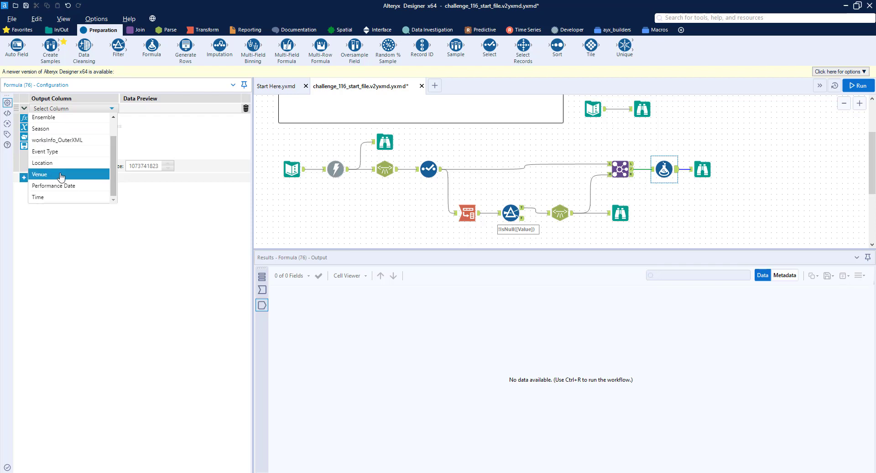
pyautogui.click(65, 184)
pyautogui.write('left')
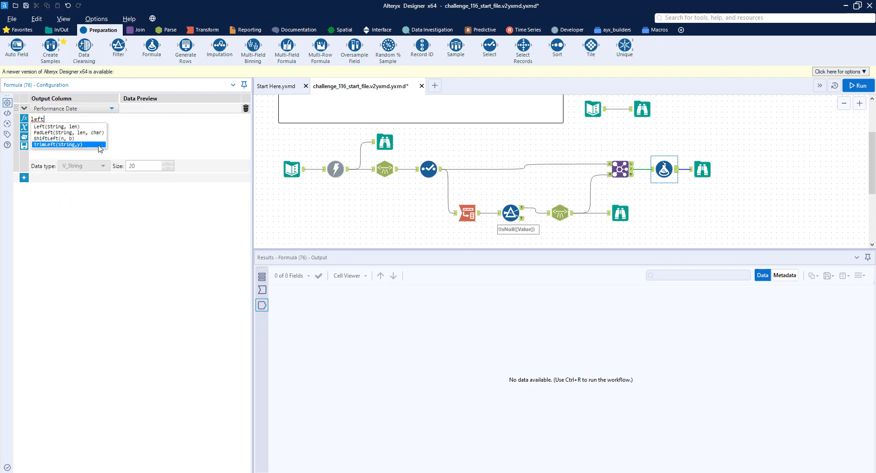
pyautogui.press('Tab')
pyautogui.hotkey('ctrl', 'a')
pyautogui.press('BackSpace')
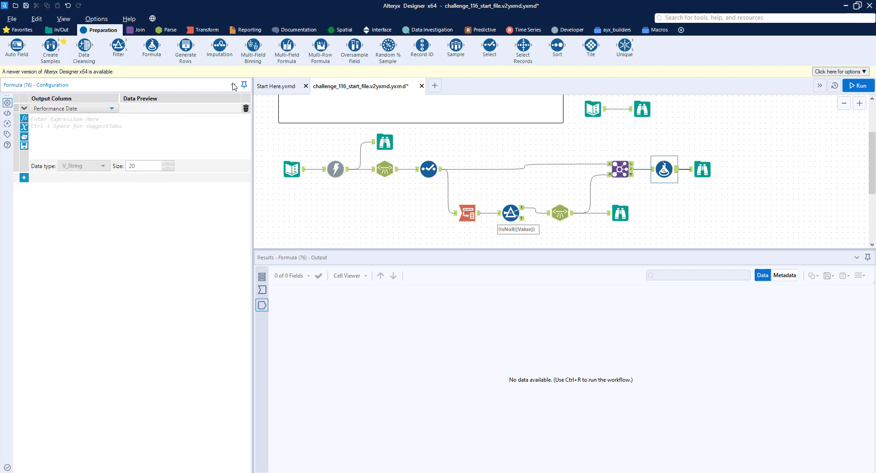
pyautogui.write('[date')
pyautogui.press('BackSpace')
pyautogui.press('BackSpace')
pyautogui.press('BackSpace')
pyautogui.press('BackSpace')
pyautogui.press('BackSpace')
pyautogui.write('left')
pyautogui.press('Tab')
pyautogui.write('[')
pyautogui.press('Tab')
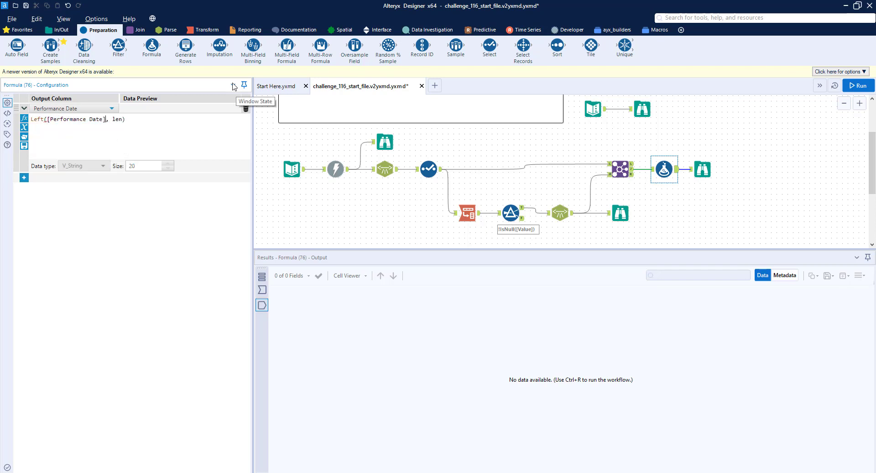
pyautogui.write('10')
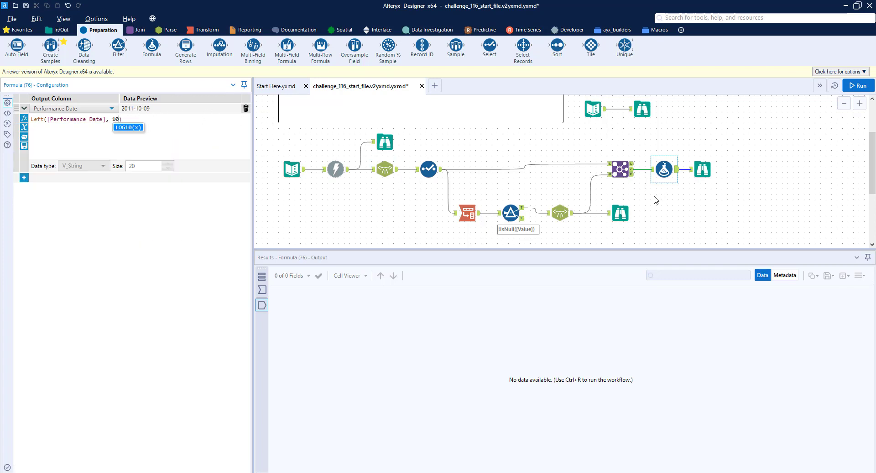
# Step: Inspect the worksInfo_OuterXML content of the first record in the Browse output
pyautogui.click(703, 171)
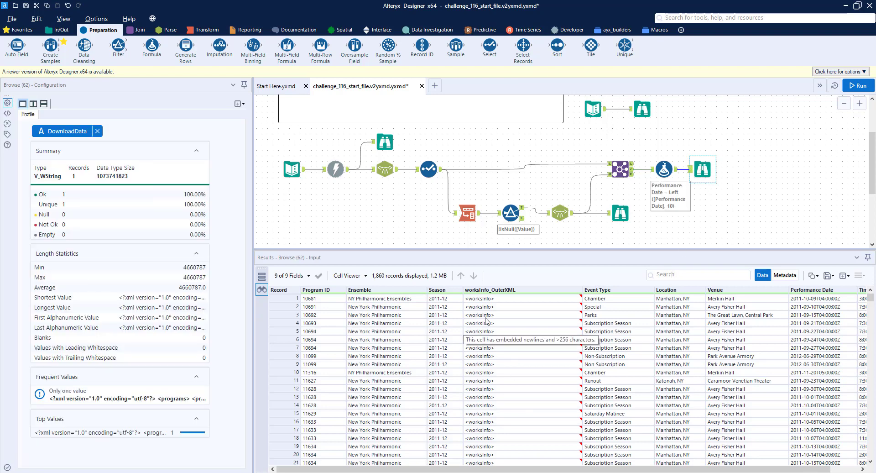
pyautogui.click(493, 298)
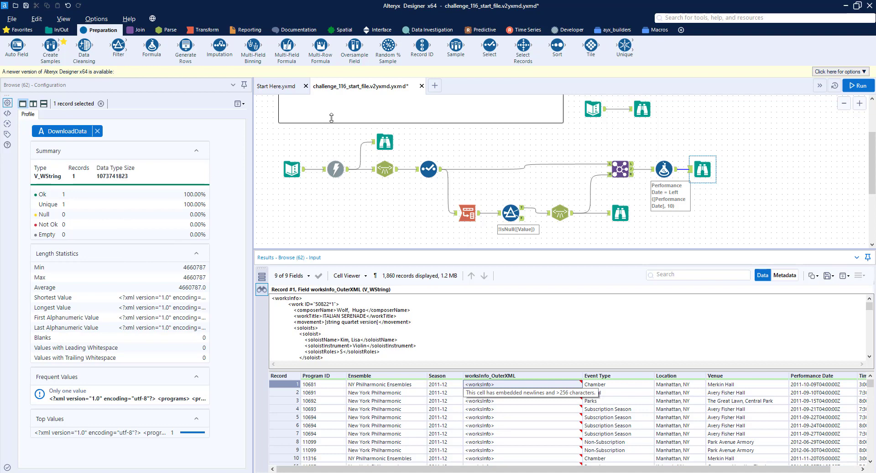
# Step: Insert an XML Parse tool after the Formula, parsing worksInfo_OuterXML with auto-detected child and Return Outer XML enabled
pyautogui.moveTo(705, 172); pyautogui.dragTo(796, 170)
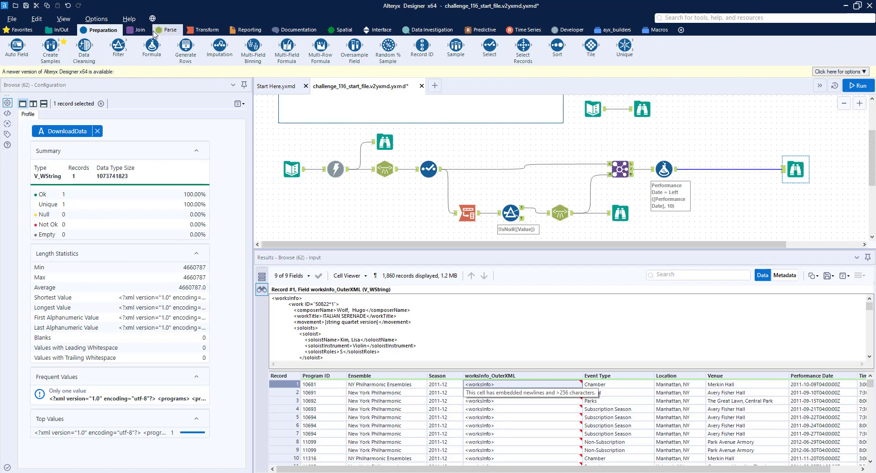
pyautogui.click(167, 30)
pyautogui.moveTo(118, 45); pyautogui.dragTo(719, 169)
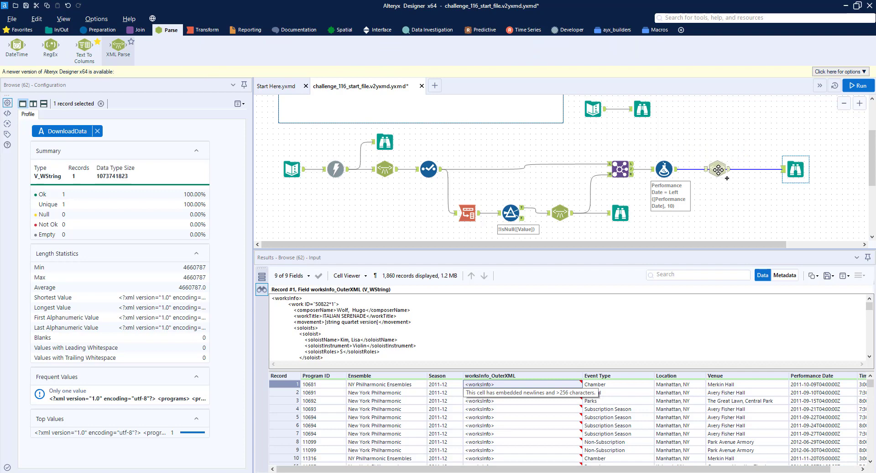
pyautogui.click(112, 110)
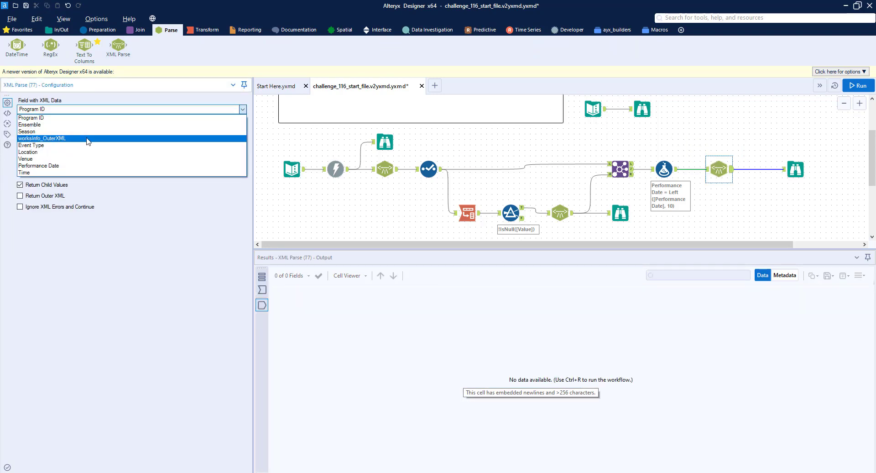
pyautogui.click(88, 138)
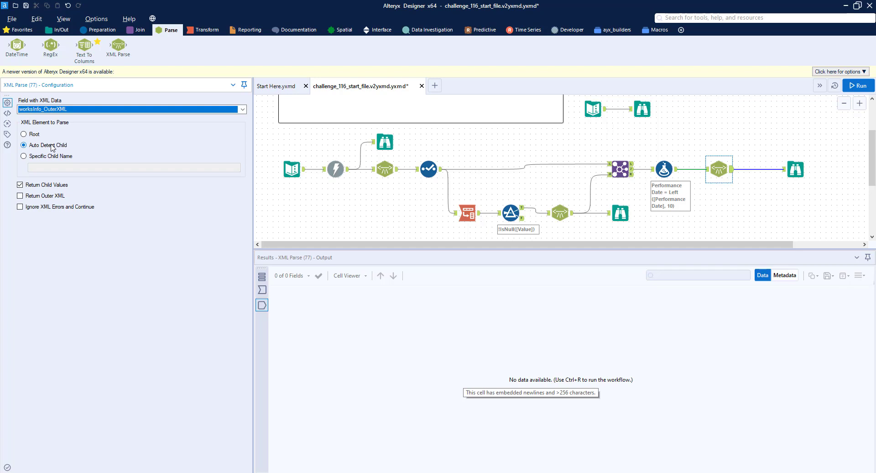
pyautogui.click(46, 197)
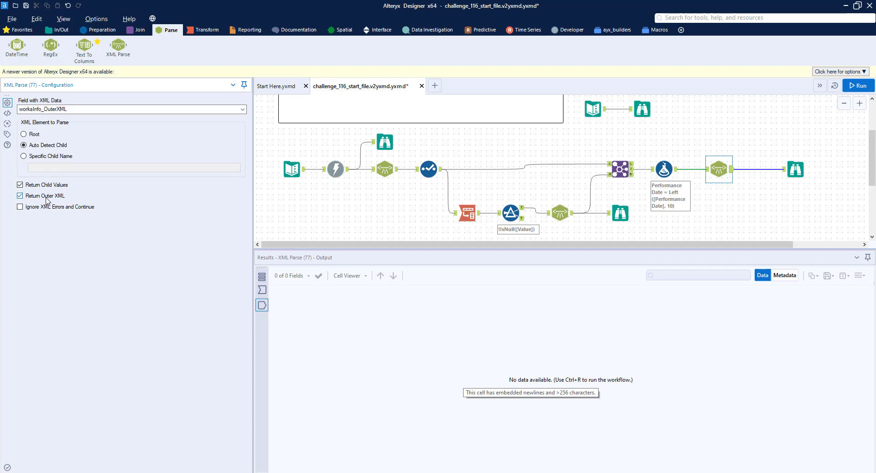
# Step: Run the workflow and examine the parsed work, composer, title, movement, soloist, interval and conductor columns
pyautogui.click(857, 87)
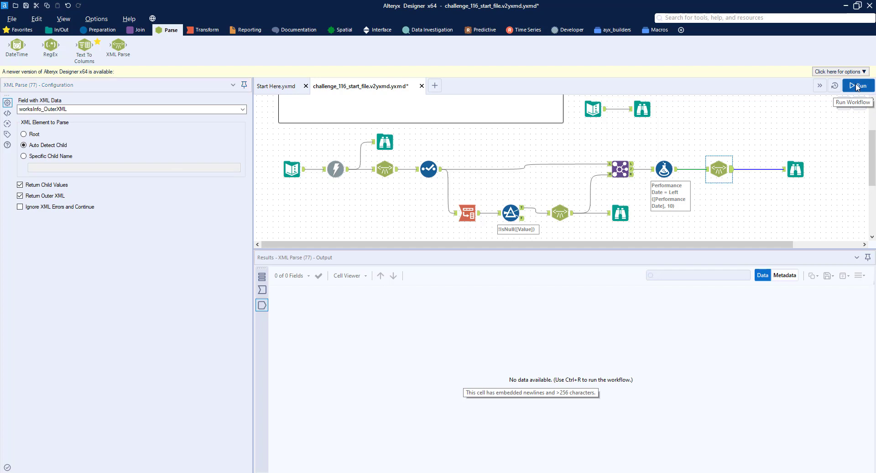
pyautogui.click(788, 164)
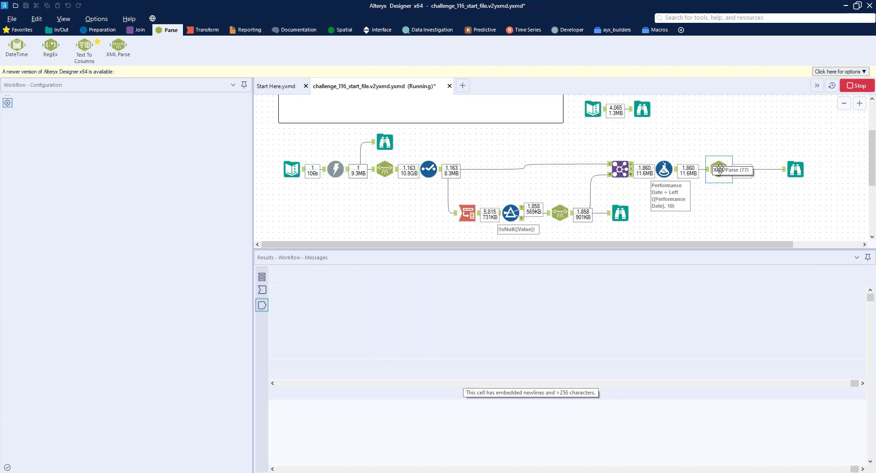
pyautogui.click(720, 169)
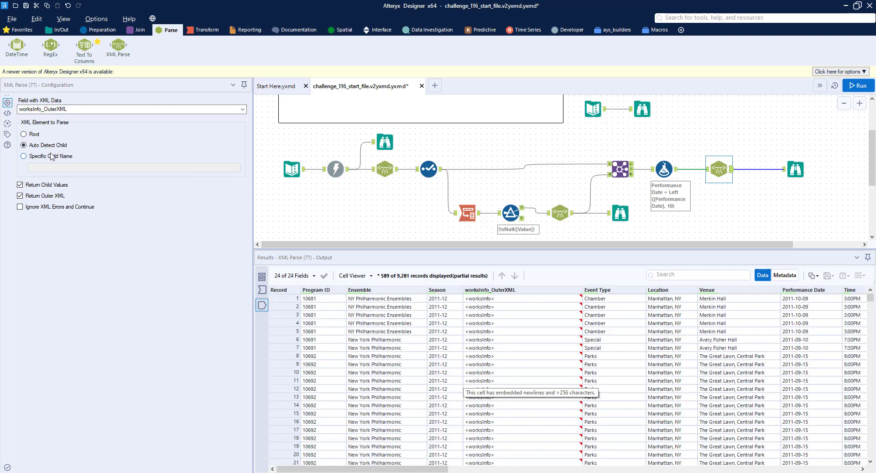
pyautogui.click(795, 169)
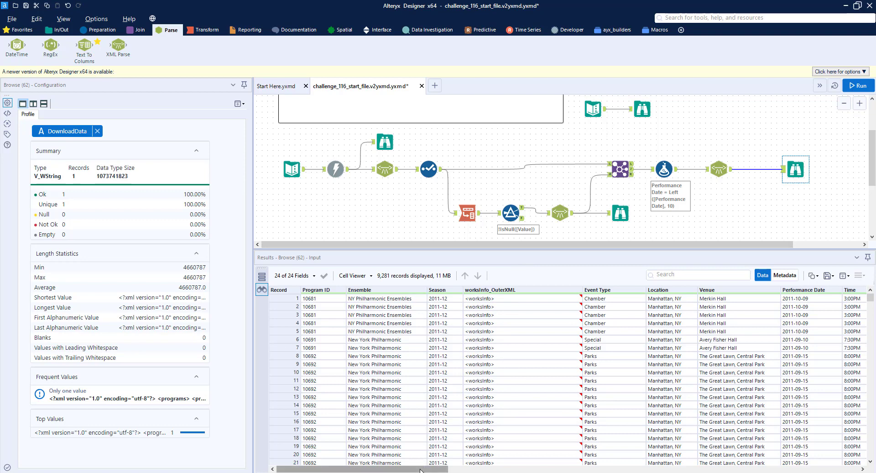
pyautogui.moveTo(421, 468); pyautogui.dragTo(556, 469)
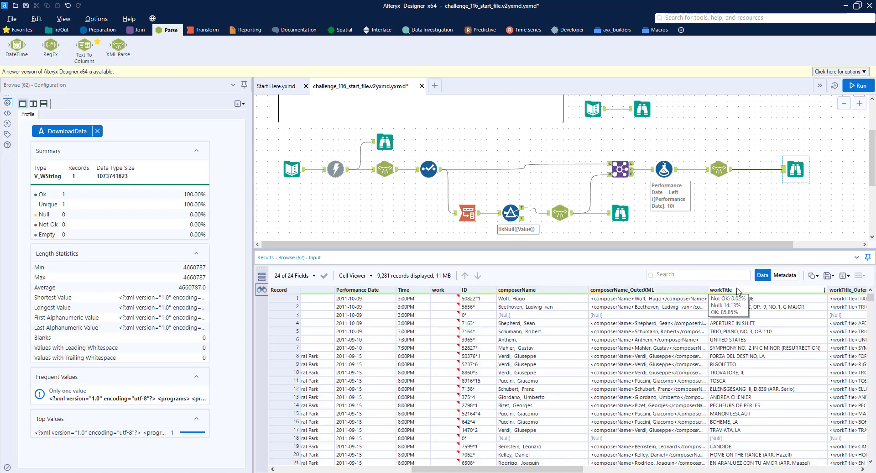
pyautogui.moveTo(572, 469); pyautogui.dragTo(672, 442)
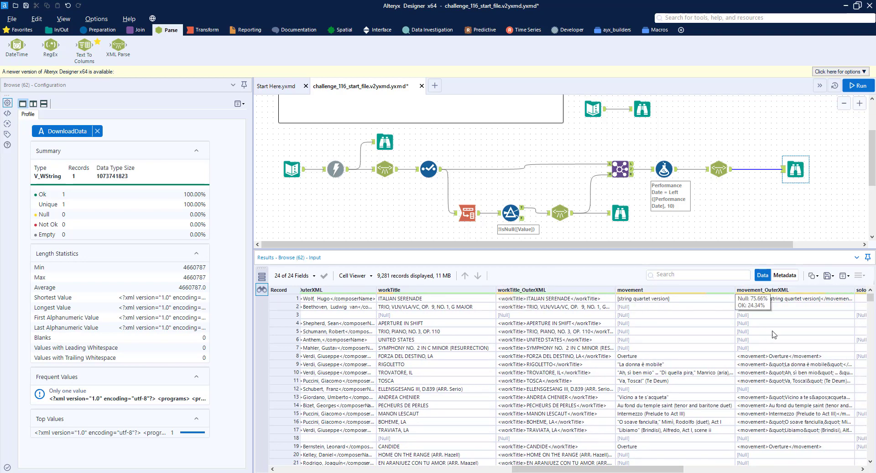
pyautogui.moveTo(626, 470); pyautogui.dragTo(763, 441)
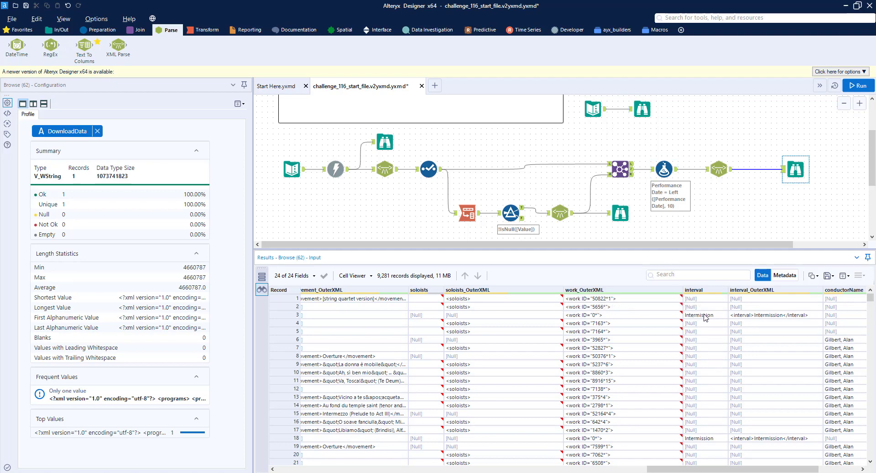
pyautogui.moveTo(723, 468); pyautogui.dragTo(789, 465)
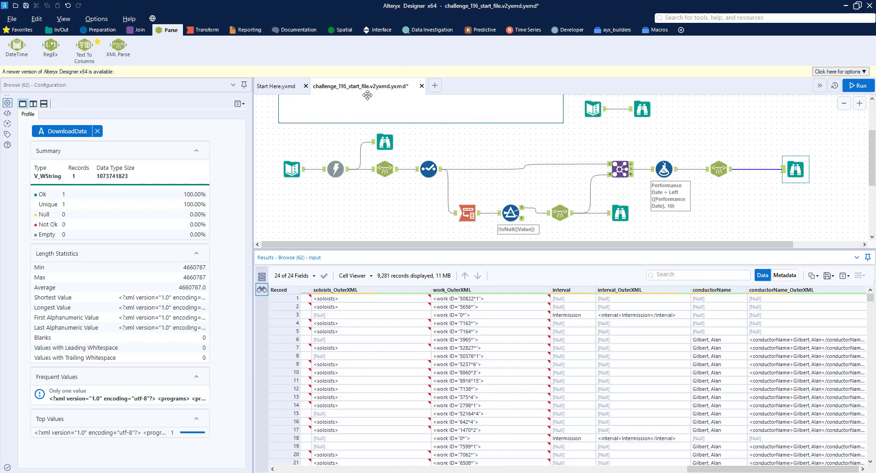
# Step: Add a Filter after the XML Parse tool keeping records where interval does not equal Intermission
pyautogui.click(98, 30)
pyautogui.moveTo(127, 48); pyautogui.dragTo(763, 169)
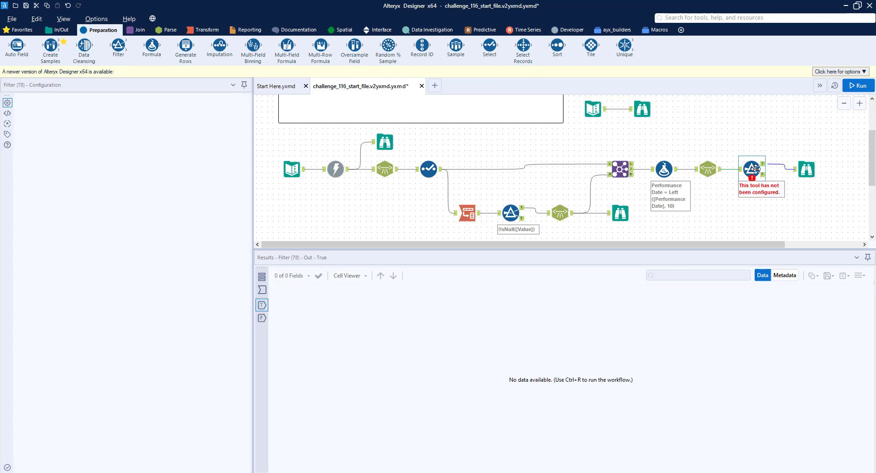
pyautogui.click(755, 169)
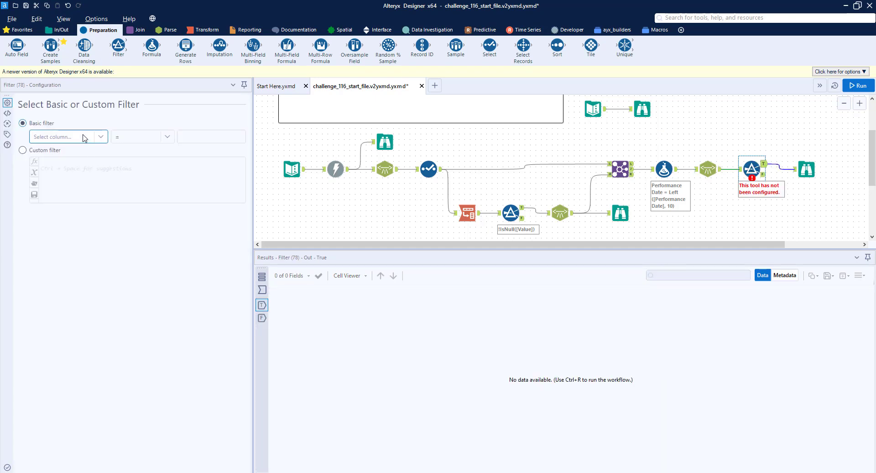
pyautogui.click(83, 138)
pyautogui.scroll(-3, 75, 189)
pyautogui.click(69, 194)
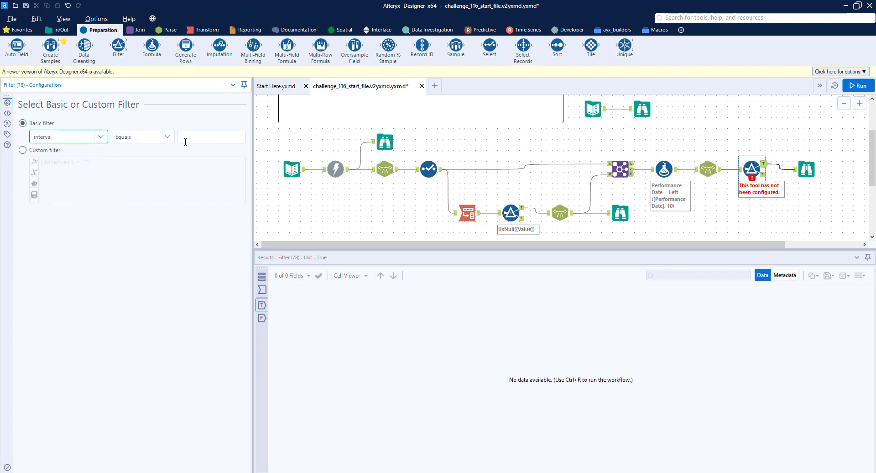
pyautogui.click(160, 137)
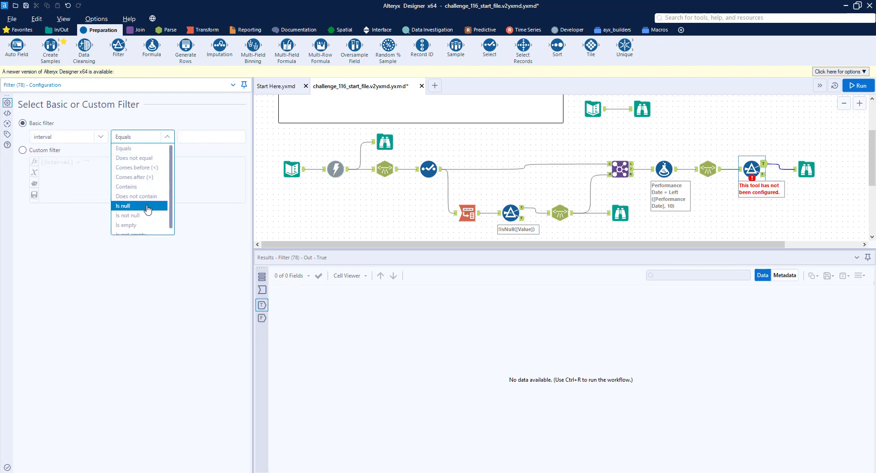
pyautogui.click(134, 158)
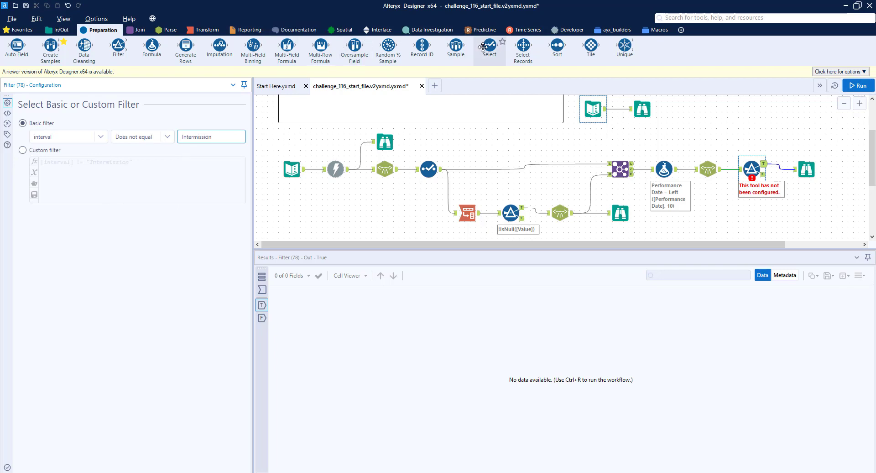
# Step: Add a Select tool after the Filter and deselect the work, ID and composerName_OuterXML fields
pyautogui.moveTo(482, 47); pyautogui.dragTo(785, 169)
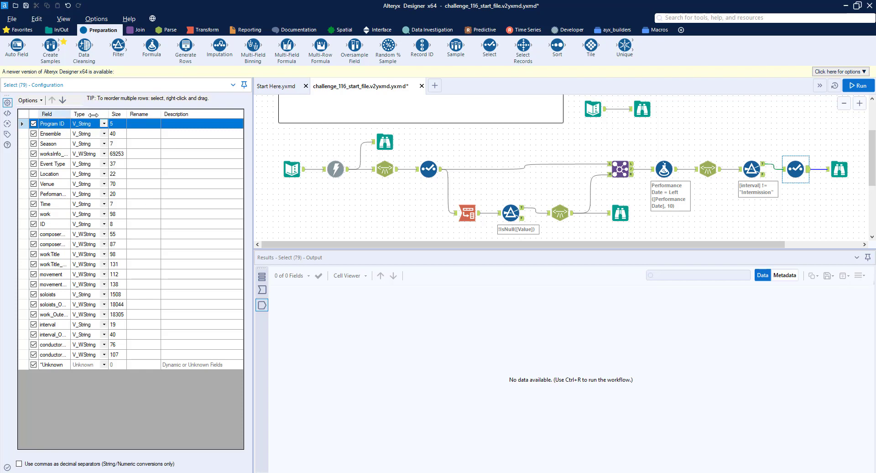
pyautogui.doubleClick(71, 114)
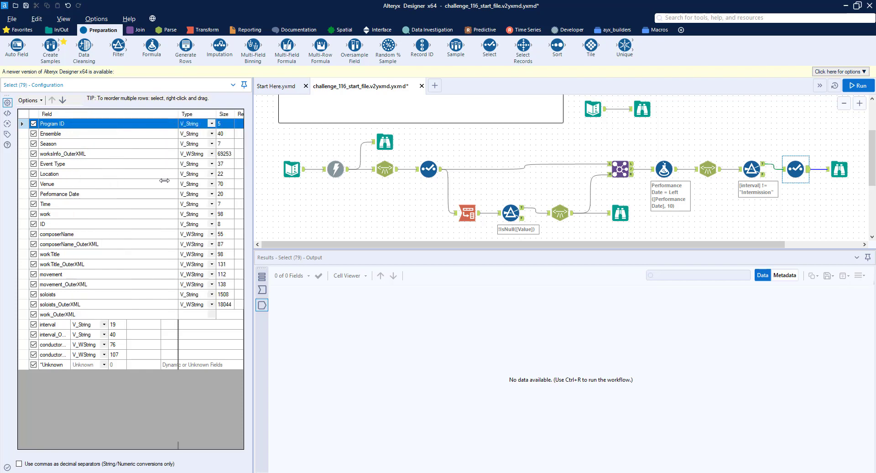
pyautogui.click(34, 214)
pyautogui.click(33, 225)
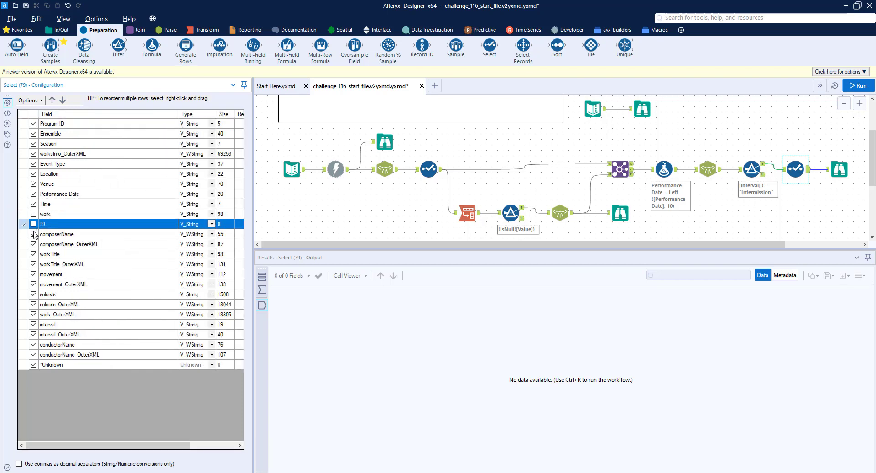
pyautogui.click(34, 244)
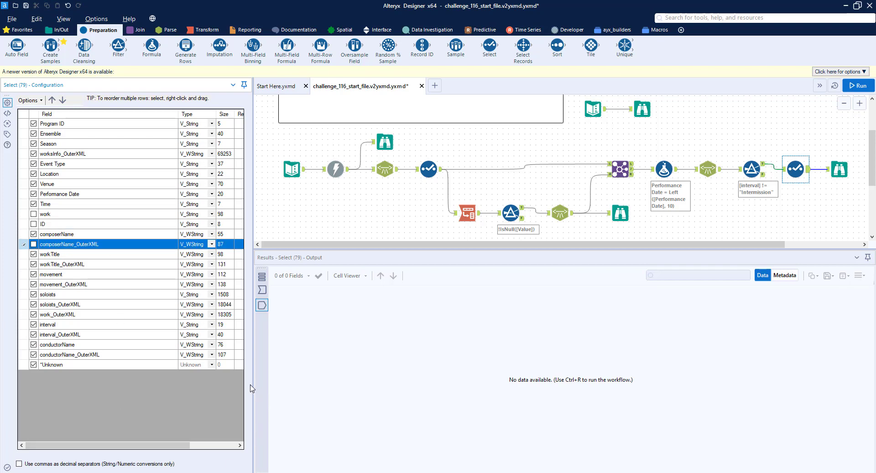
# Step: Rename the composerName field to Composer in the Select tool
pyautogui.moveTo(252, 382); pyautogui.dragTo(313, 383)
pyautogui.click(250, 244)
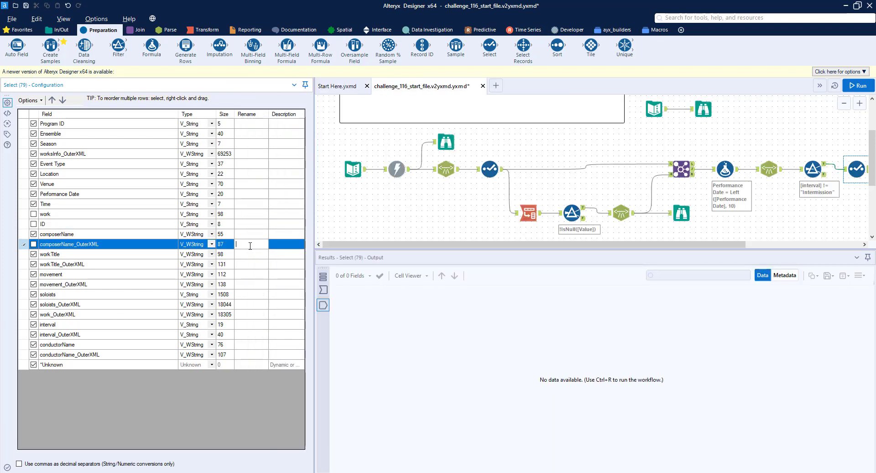
pyautogui.write('Composer')
pyautogui.press('BackSpace')
pyautogui.press('BackSpace')
pyautogui.press('BackSpace')
pyautogui.press('BackSpace')
pyautogui.press('BackSpace')
pyautogui.press('BackSpace')
pyautogui.press('BackSpace')
pyautogui.press('BackSpace')
pyautogui.click(262, 234)
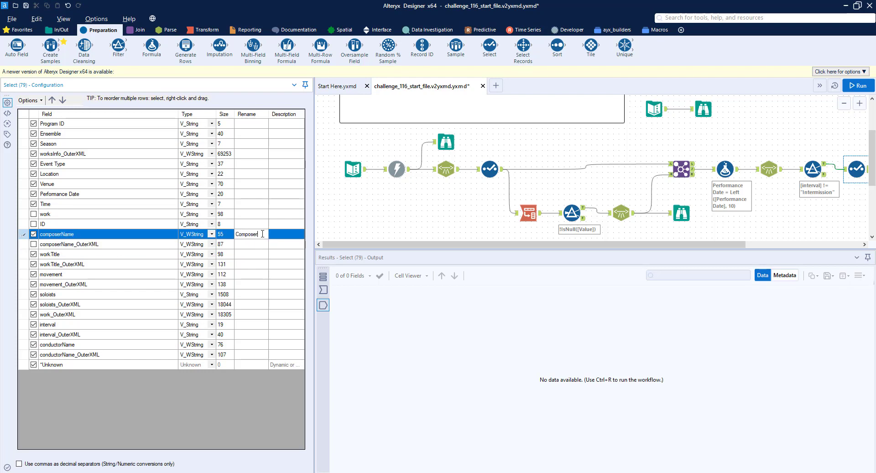
# Step: Deselect workTitle_OuterXML and movement_OuterXML, and rename workTitle to Work and movement to Movement
pyautogui.click(34, 264)
pyautogui.click(251, 254)
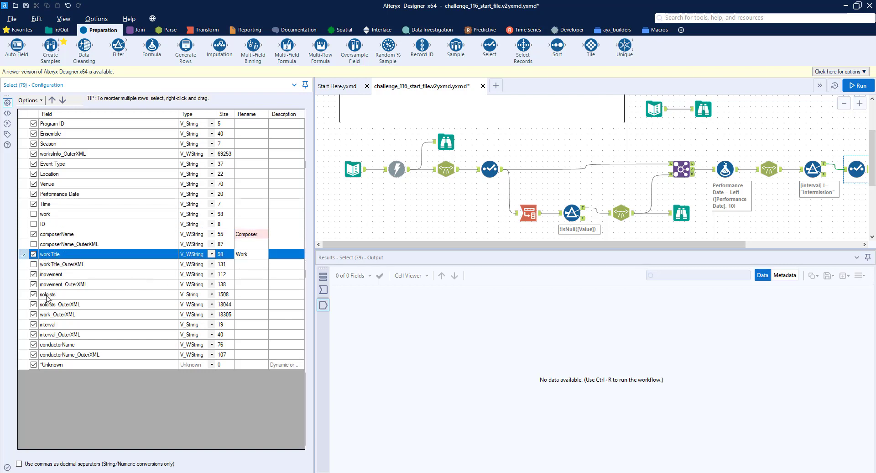
pyautogui.click(33, 284)
pyautogui.click(256, 274)
pyautogui.write('MOv')
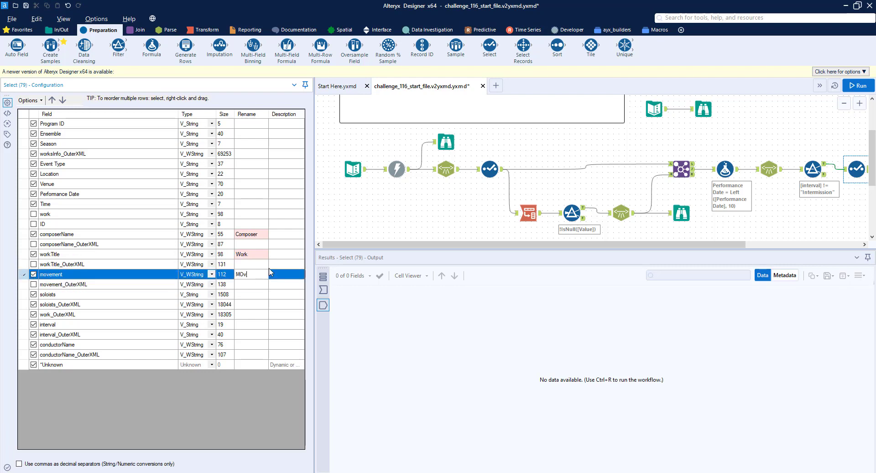
pyautogui.write('ement')
# Step: Deselect soloists, work_OuterXML, interval, interval_OuterXML and conductorName_OuterXML, and rename conductorName to Conductor
pyautogui.click(33, 294)
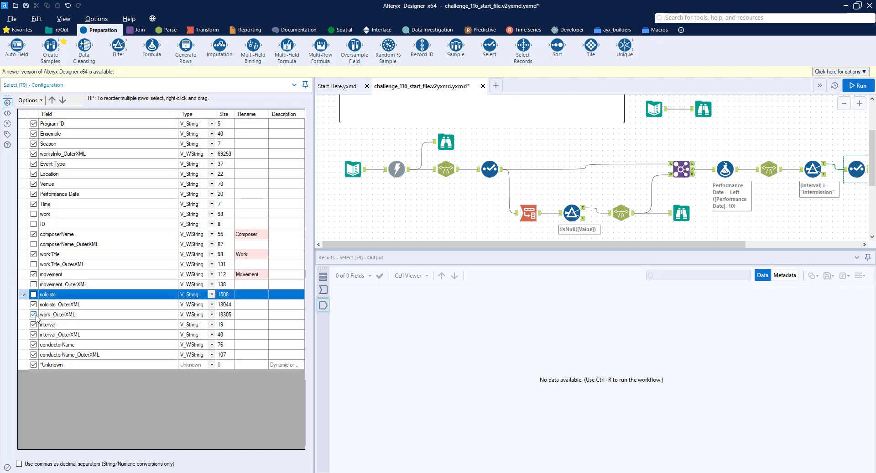
pyautogui.click(36, 316)
pyautogui.click(33, 315)
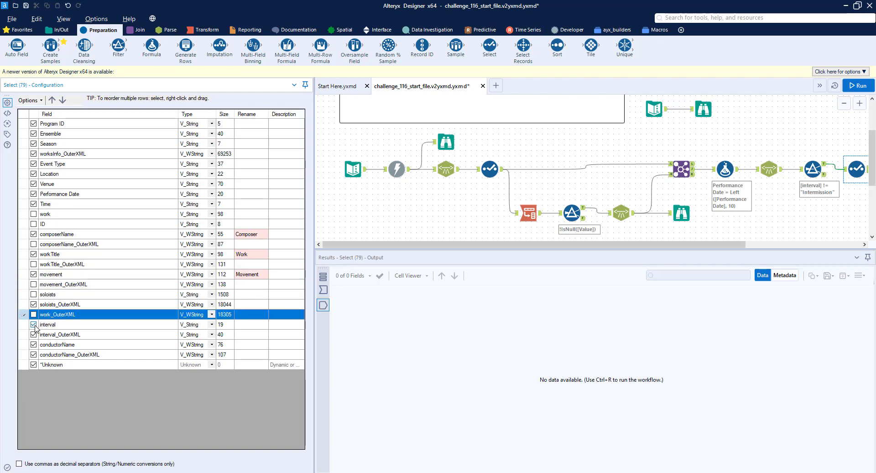
pyautogui.click(34, 325)
pyautogui.click(34, 335)
pyautogui.click(33, 335)
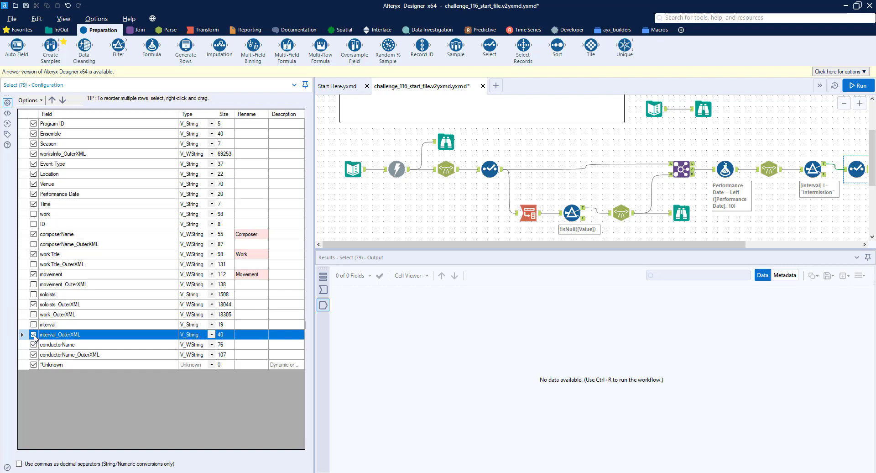
pyautogui.click(33, 354)
pyautogui.click(247, 345)
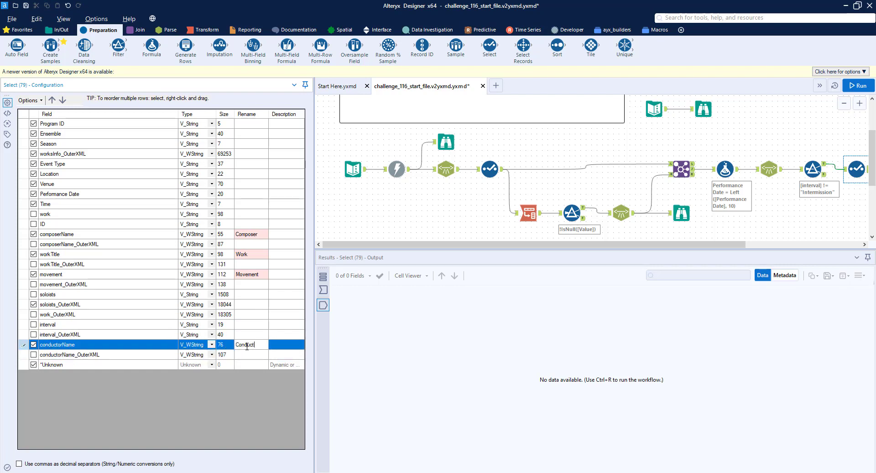
# Step: Run the workflow and examine the Browse output, including the soloists_OuterXML content of record 2
pyautogui.moveTo(735, 245); pyautogui.dragTo(866, 237)
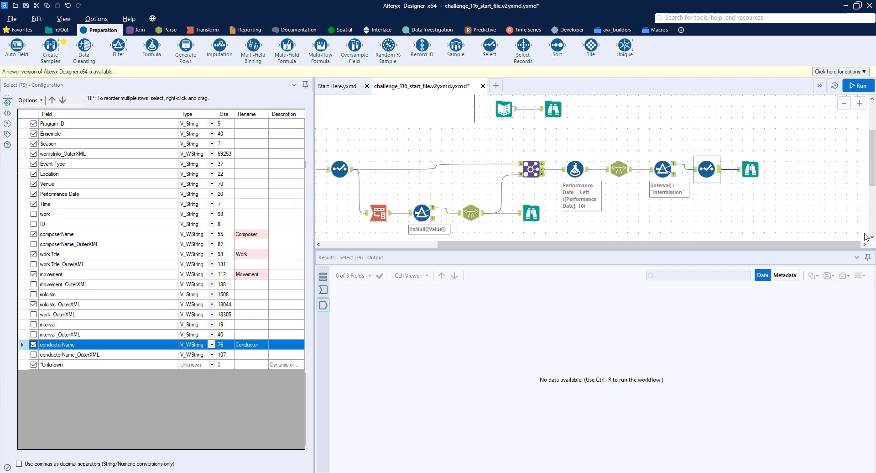
pyautogui.hotkey('ctrl', 'r')
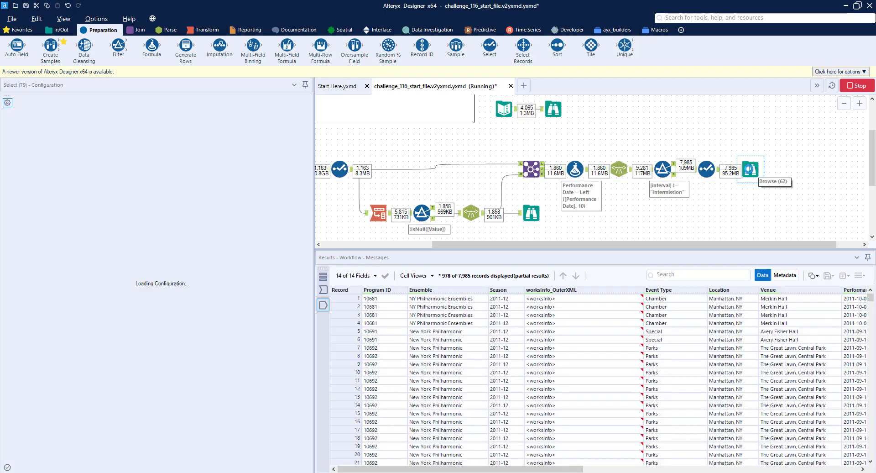
pyautogui.click(751, 170)
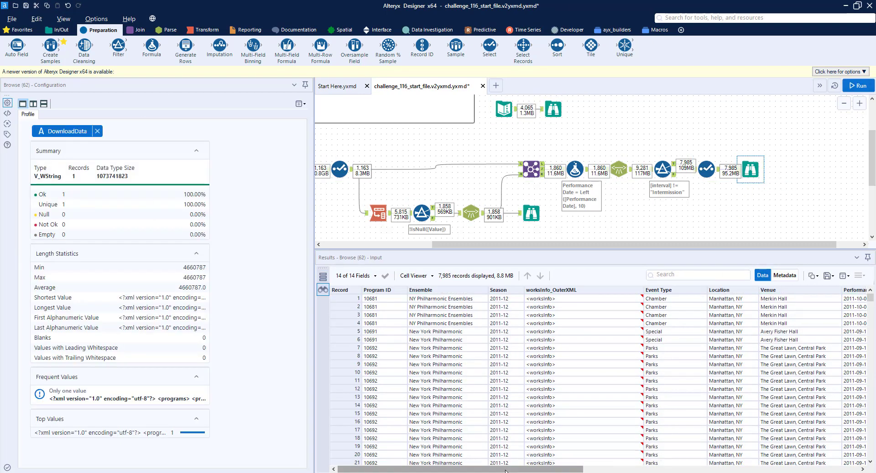
pyautogui.click(506, 469)
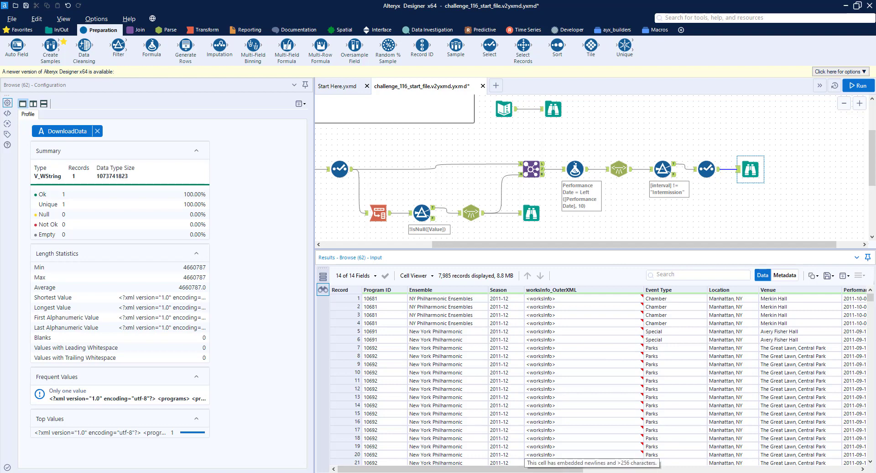
pyautogui.click(553, 463)
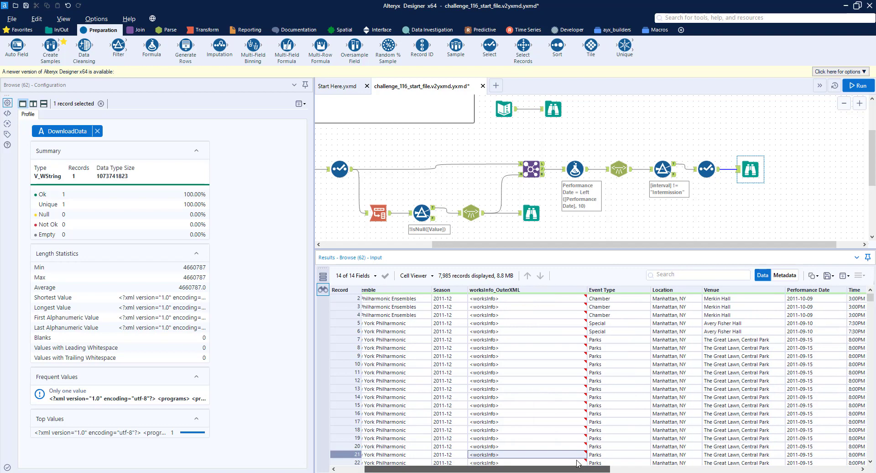
pyautogui.hscroll(10, 630, 454)
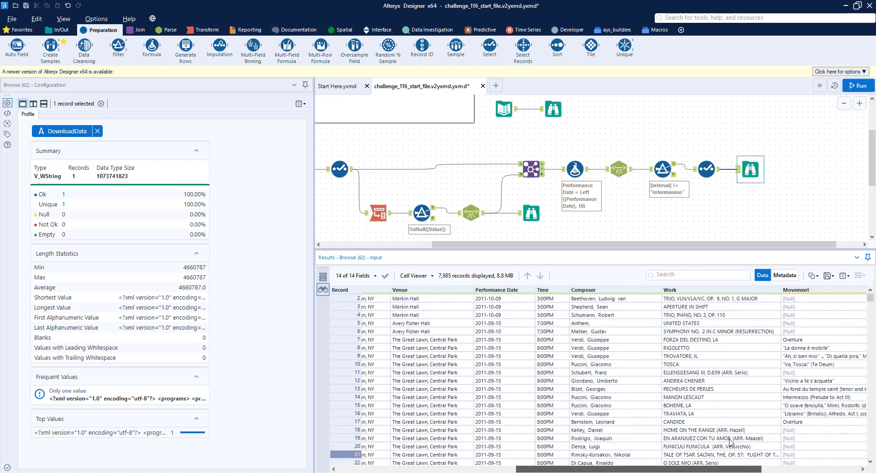
pyautogui.hscroll(2, 784, 436)
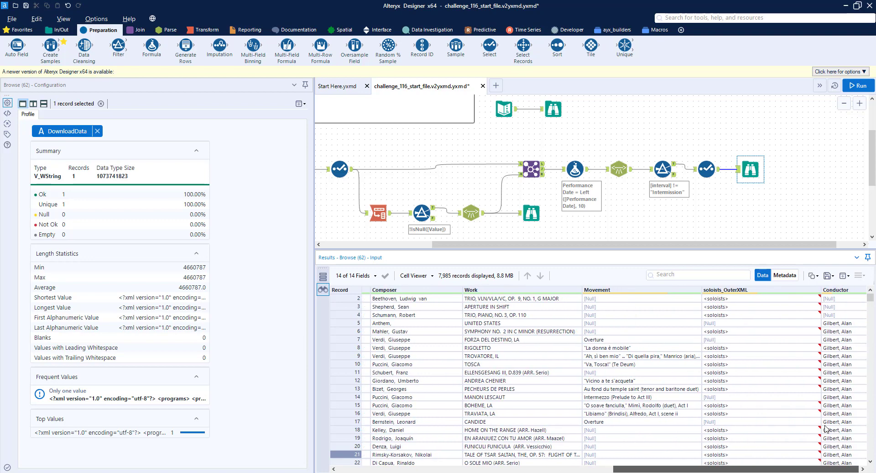
pyautogui.click(727, 299)
pyautogui.scroll(-2, 410, 336)
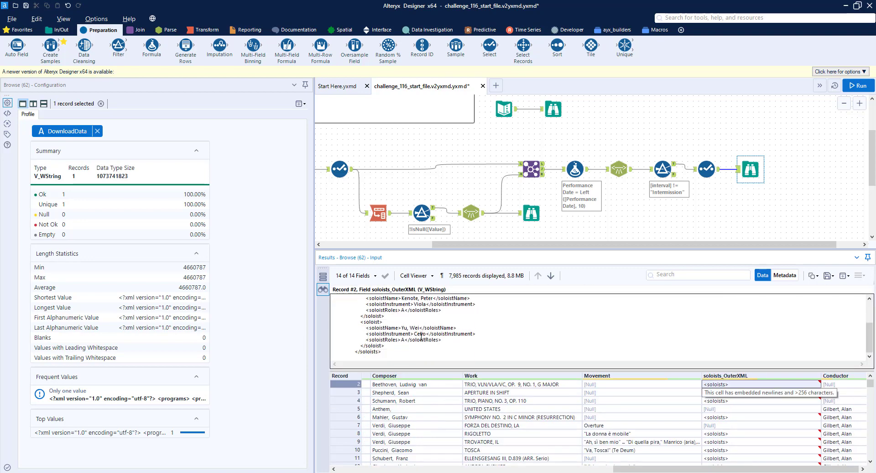
# Step: Deselect the worksInfo_OuterXML field in the Select tool
pyautogui.click(706, 169)
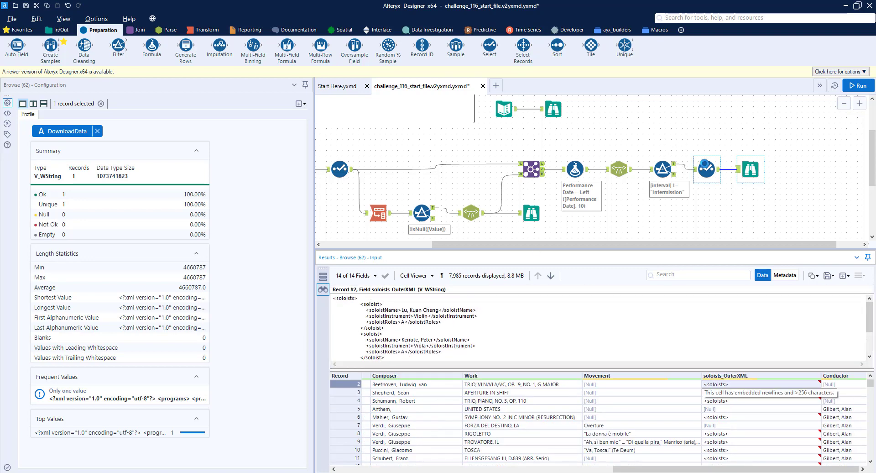
pyautogui.click(34, 154)
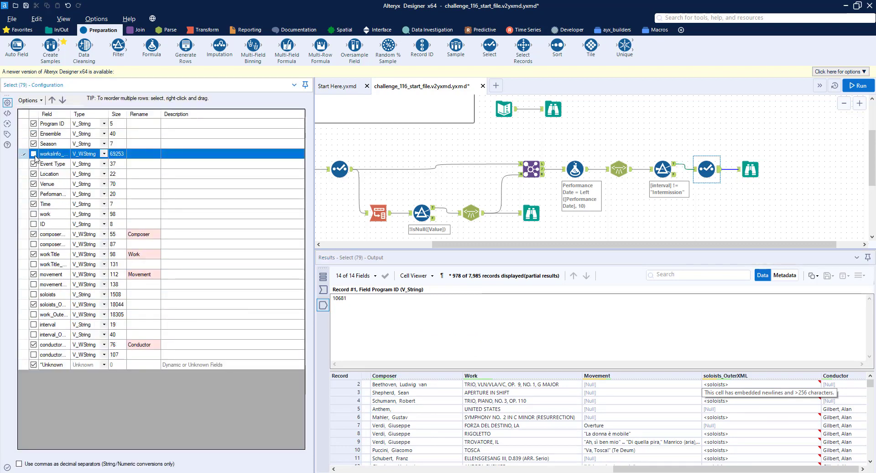
pyautogui.moveTo(698, 244); pyautogui.dragTo(724, 244)
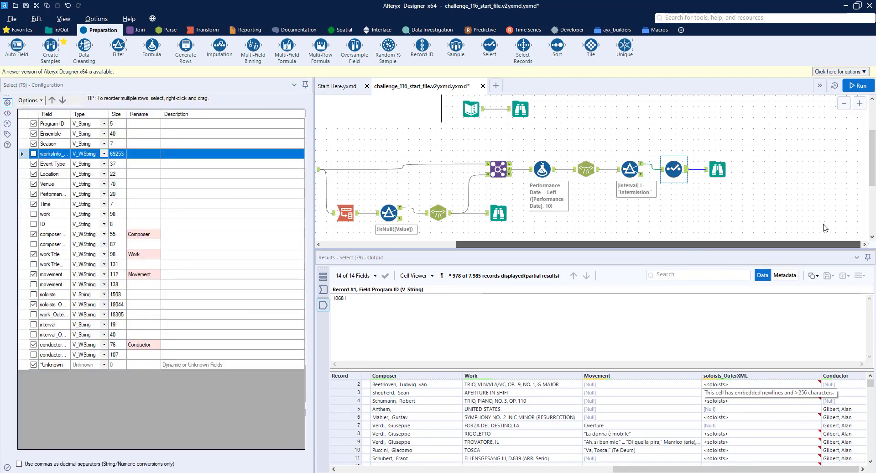
pyautogui.click(718, 175)
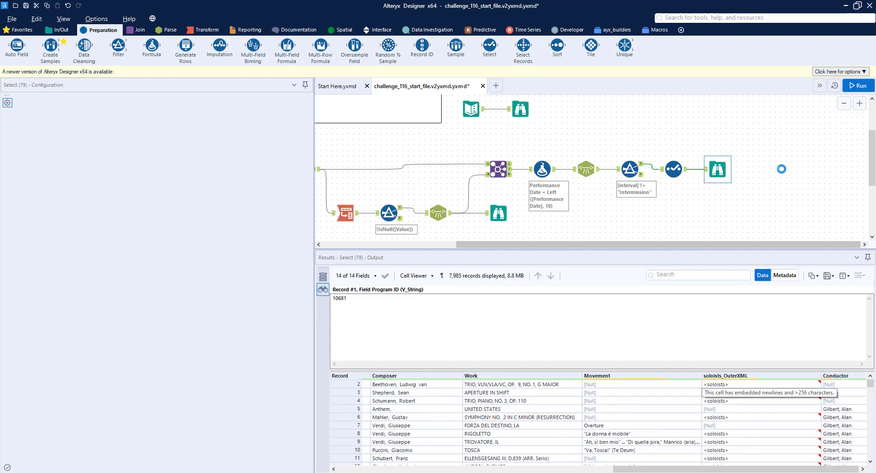
# Step: Add an XML Parse tool after the Select, parsing soloists_OuterXML with specific child name soloist
pyautogui.click(167, 30)
pyautogui.moveTo(118, 46); pyautogui.dragTo(705, 207)
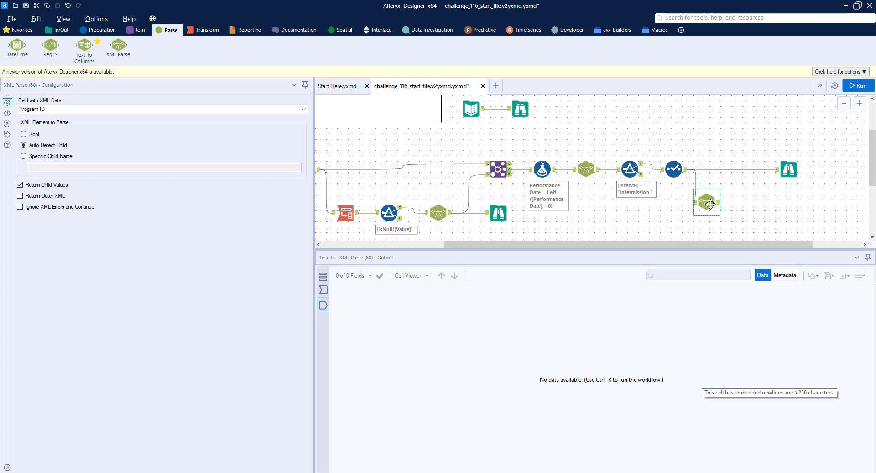
pyautogui.click(73, 110)
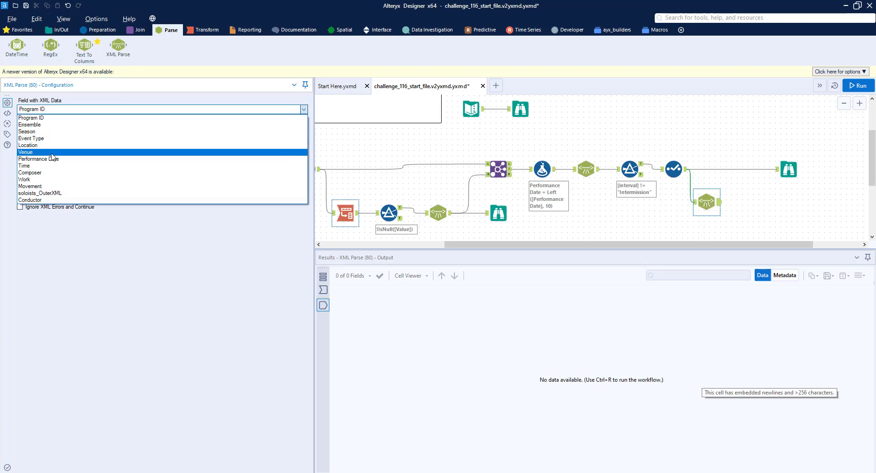
pyautogui.click(46, 194)
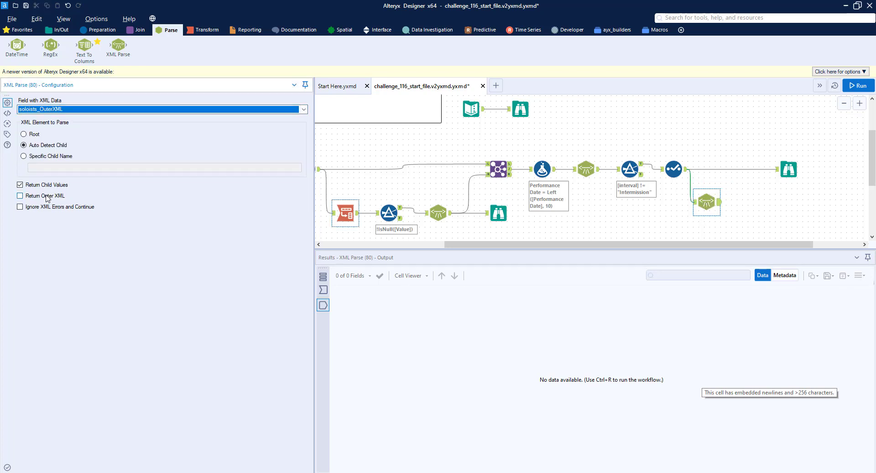
pyautogui.click(48, 156)
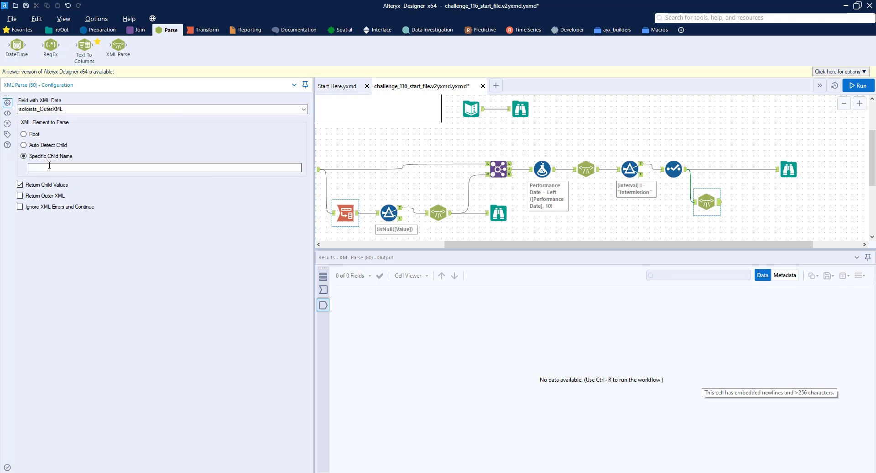
pyautogui.click(50, 167)
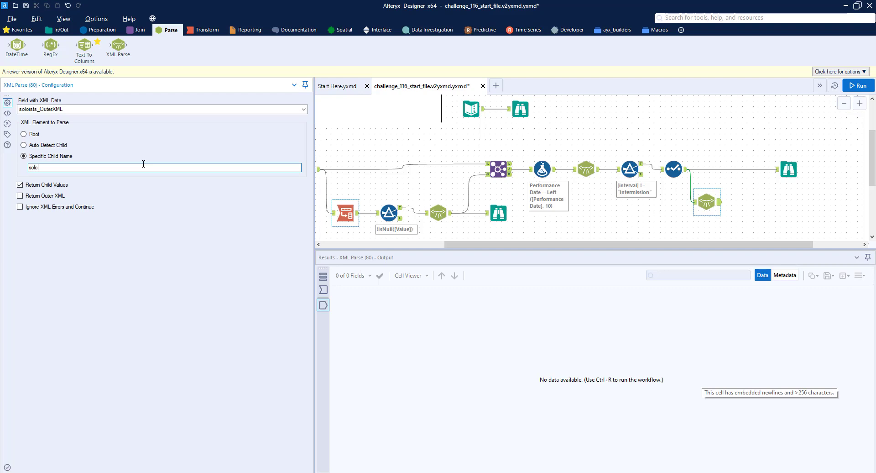
pyautogui.write('soloist')
pyautogui.click(791, 165)
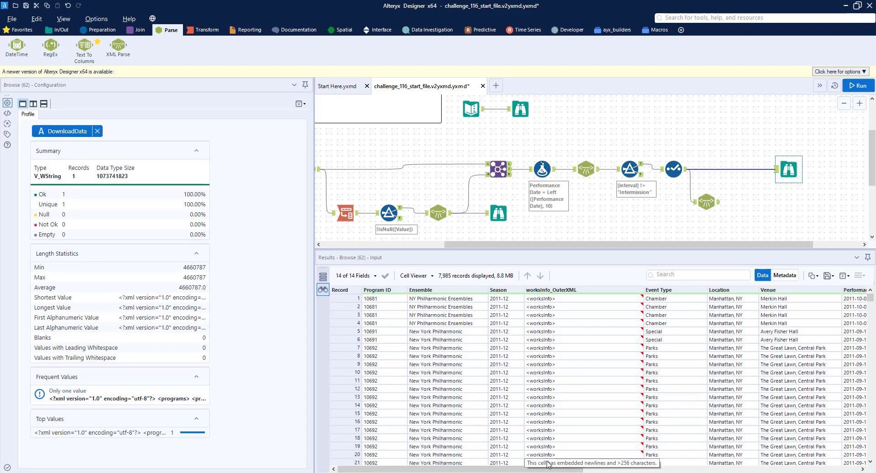
pyautogui.hscroll(5, 759, 429)
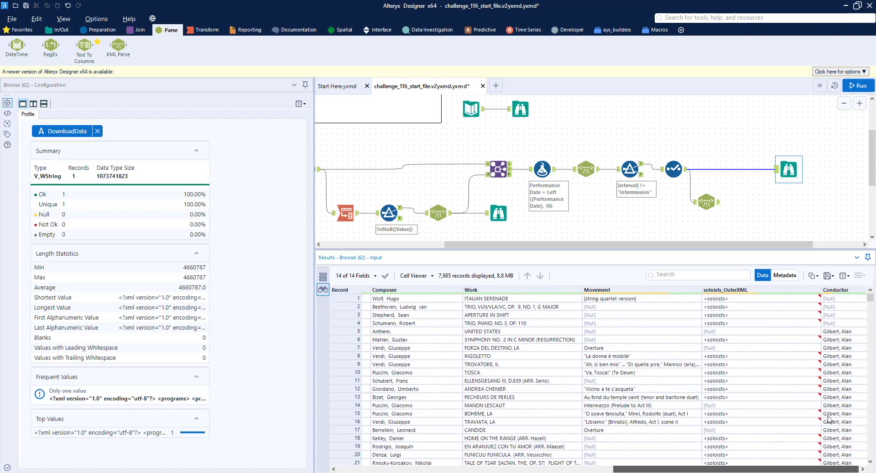
# Step: Inspect the soloists_OuterXML content of record 1 in the Browse results
pyautogui.click(739, 299)
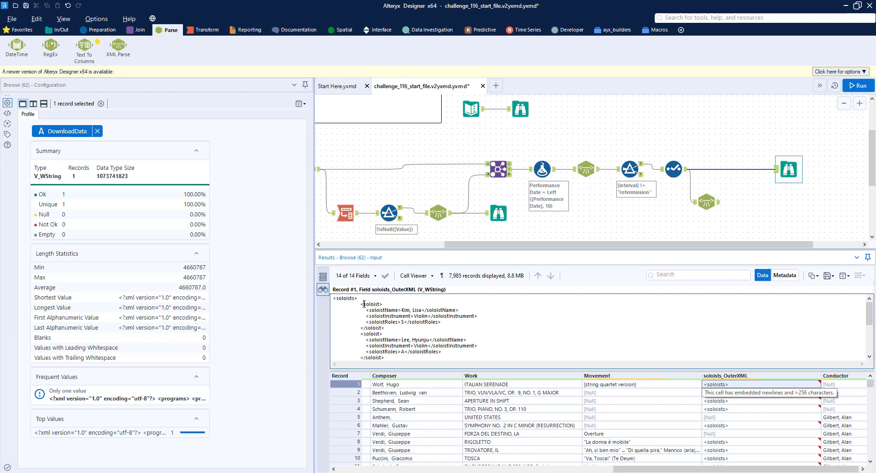
pyautogui.doubleClick(367, 303)
pyautogui.moveTo(367, 310); pyautogui.dragTo(451, 323)
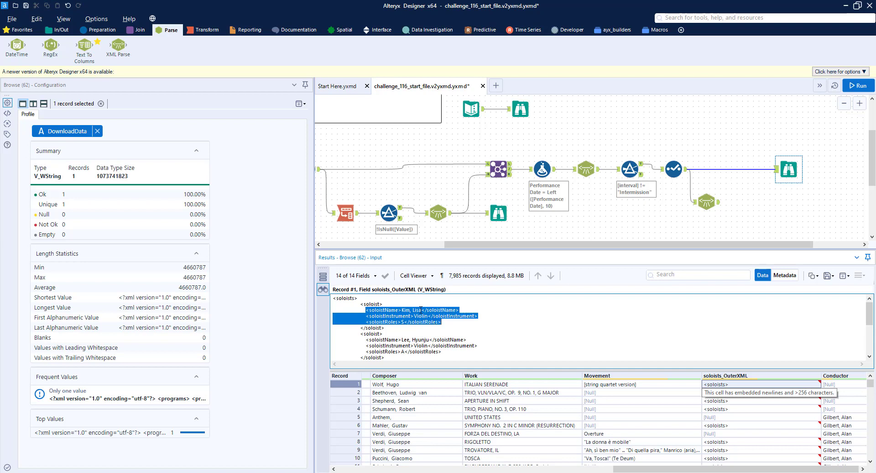
# Step: Run the workflow and examine the XML Parse output's soloistName, soloistInstrument and soloistRoles columns
pyautogui.click(706, 202)
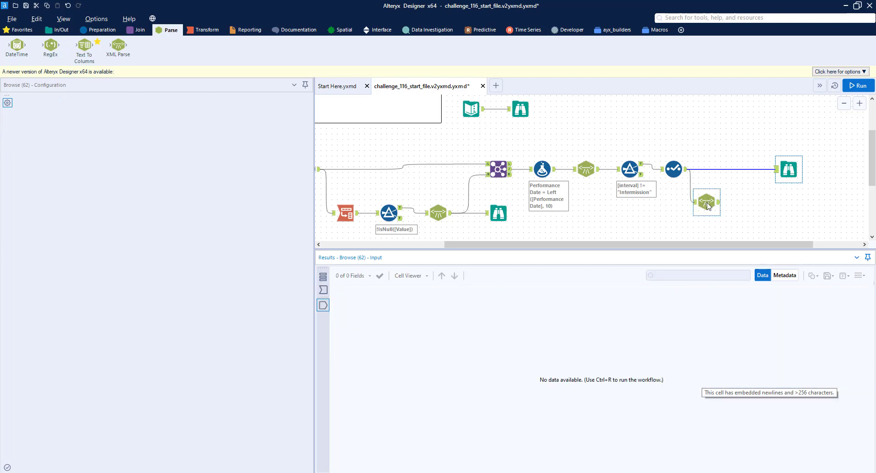
pyautogui.moveTo(706, 202); pyautogui.dragTo(708, 209)
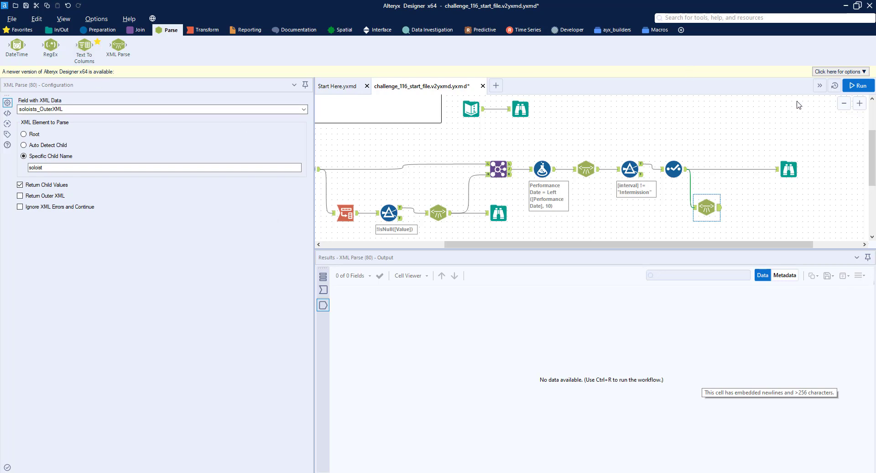
pyautogui.click(859, 87)
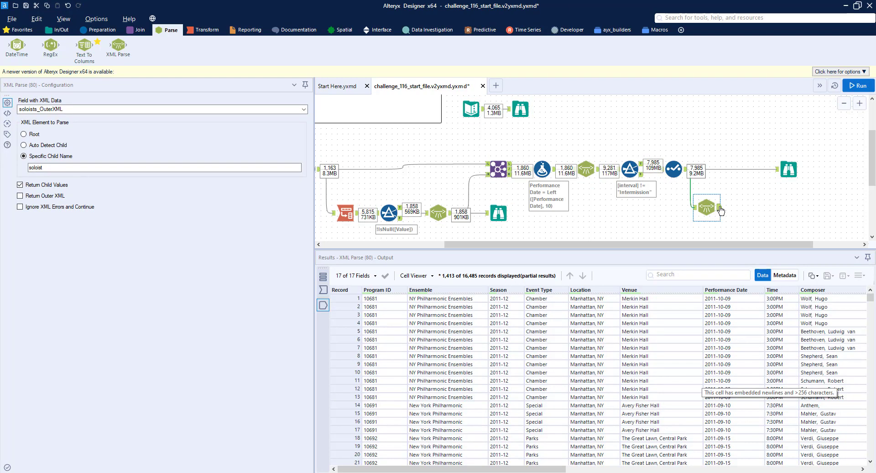
pyautogui.moveTo(491, 469); pyautogui.dragTo(784, 470)
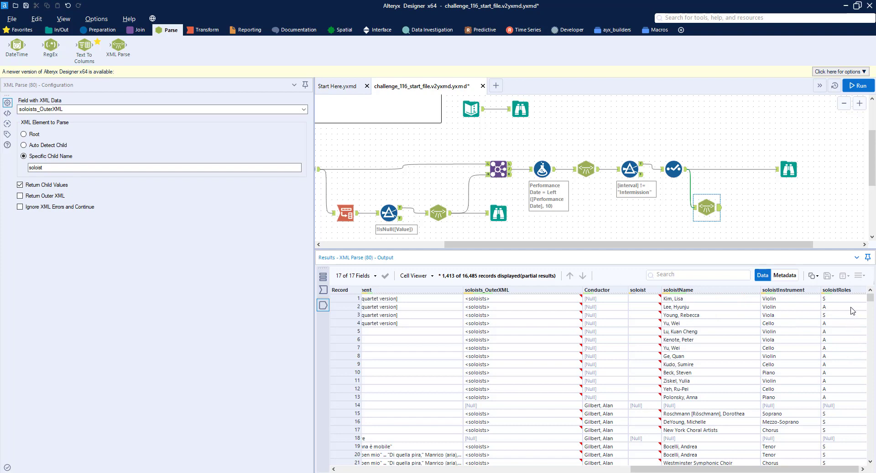
# Step: Compare against the expected output's Soloists column in the other Browse, then reselect the XML Parse tool
pyautogui.click(520, 109)
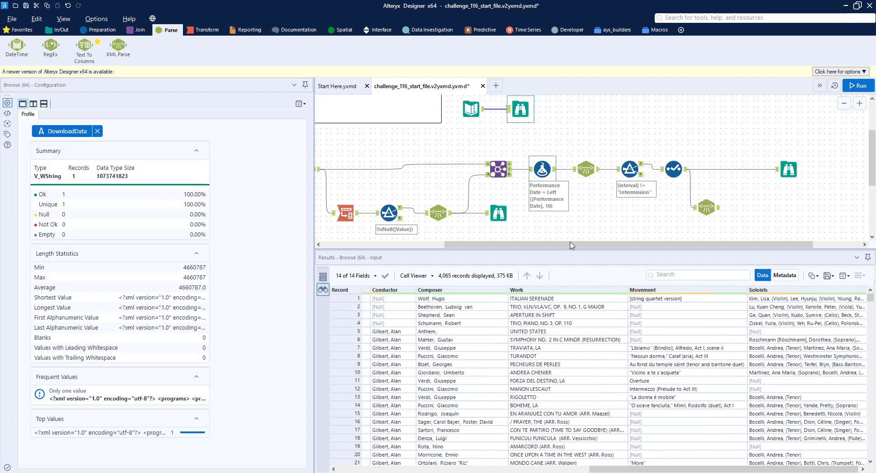
pyautogui.click(781, 301)
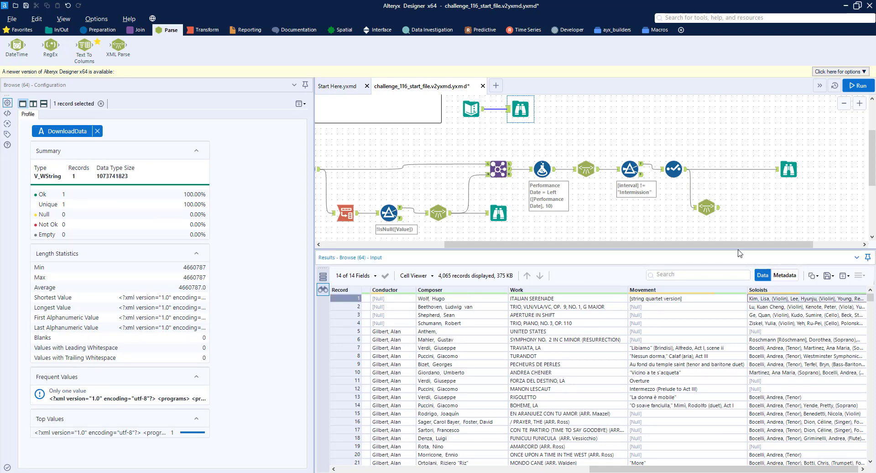
pyautogui.click(706, 207)
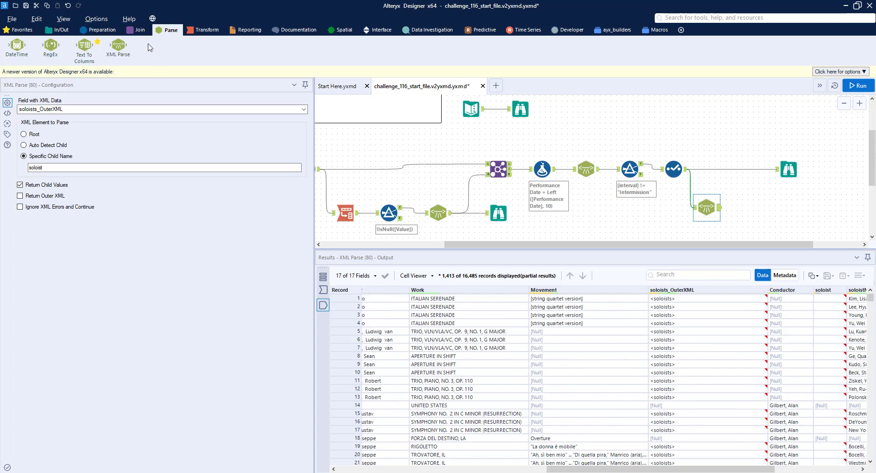
# Step: Add a Formula tool after the XML Parse with a new output column named soloist text
pyautogui.click(98, 30)
pyautogui.moveTo(151, 45); pyautogui.dragTo(747, 216)
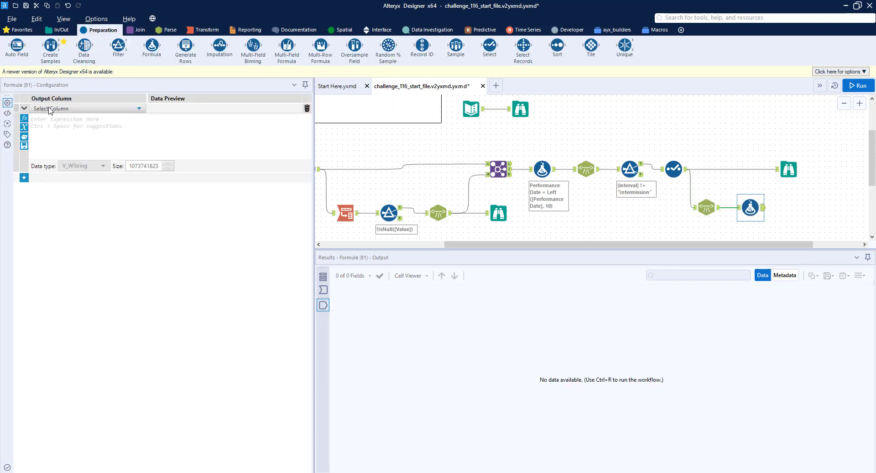
pyautogui.click(50, 109)
pyautogui.write('soloist text')
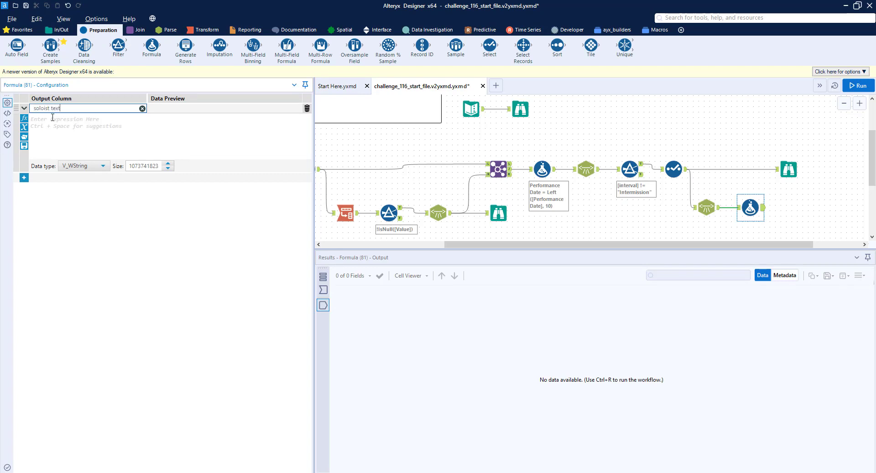
pyautogui.click(53, 117)
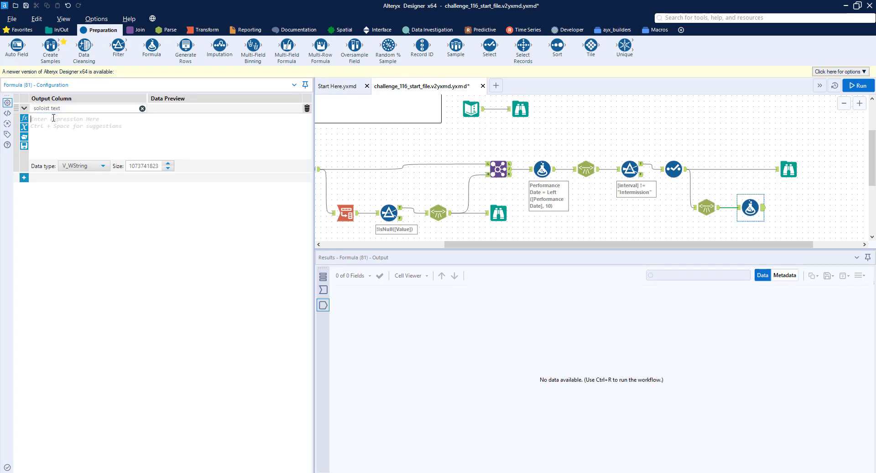
# Step: Set the soloist text expression to [soloistName] + " (" + [soloistInstrument] + ")"
pyautogui.write('[solois')
pyautogui.press('Down')
pyautogui.press('Down')
pyautogui.press('Return')
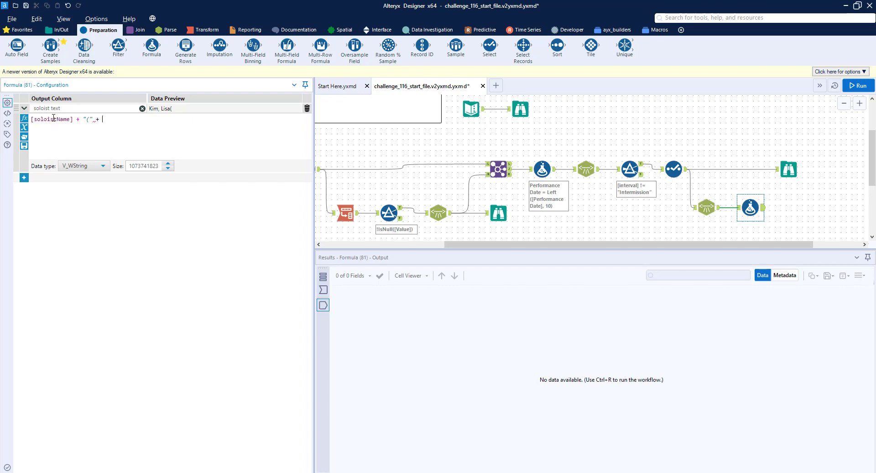
pyautogui.press('Left')
pyautogui.write('+ [sol')
pyautogui.press('Down')
pyautogui.press('Down')
pyautogui.press('Down')
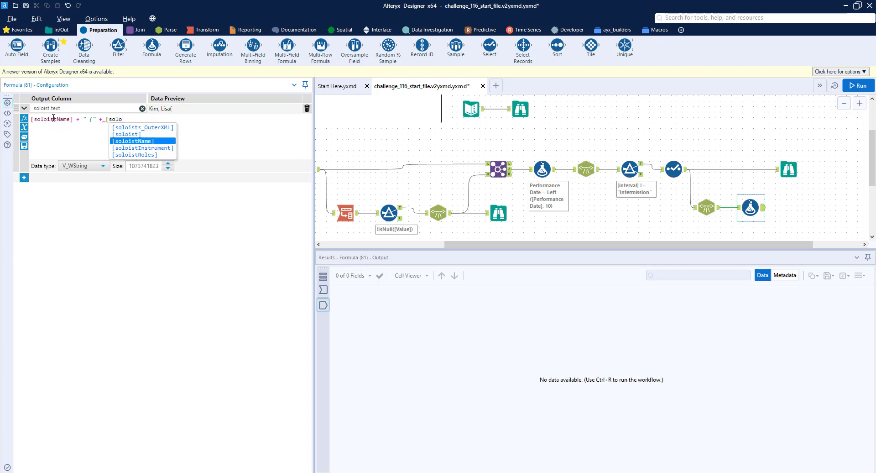
pyautogui.press('Return')
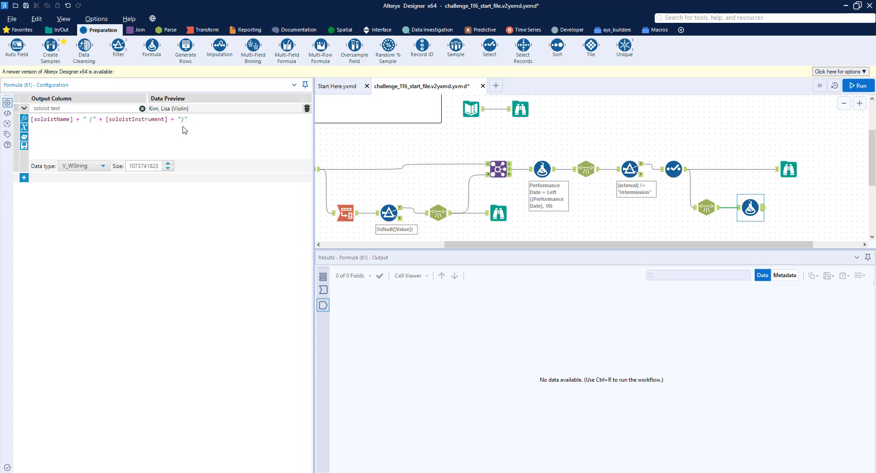
# Step: Add a second formula expression that updates the soloist text field
pyautogui.click(24, 178)
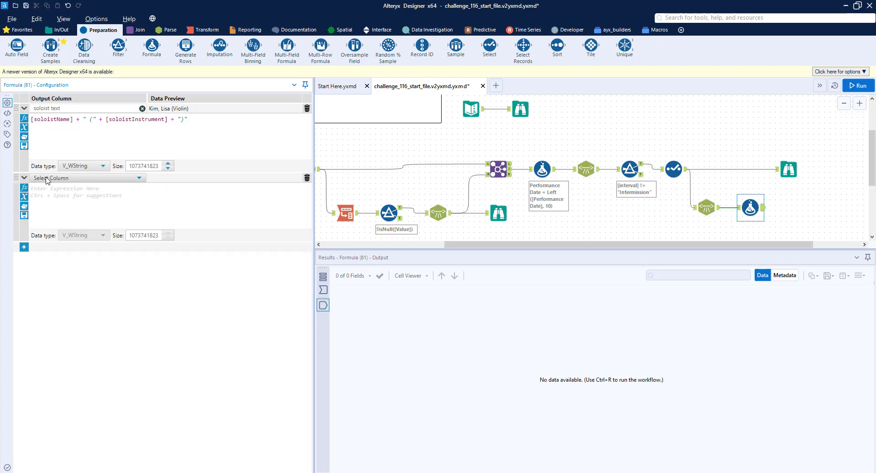
pyautogui.click(47, 178)
pyautogui.scroll(-5, 67, 228)
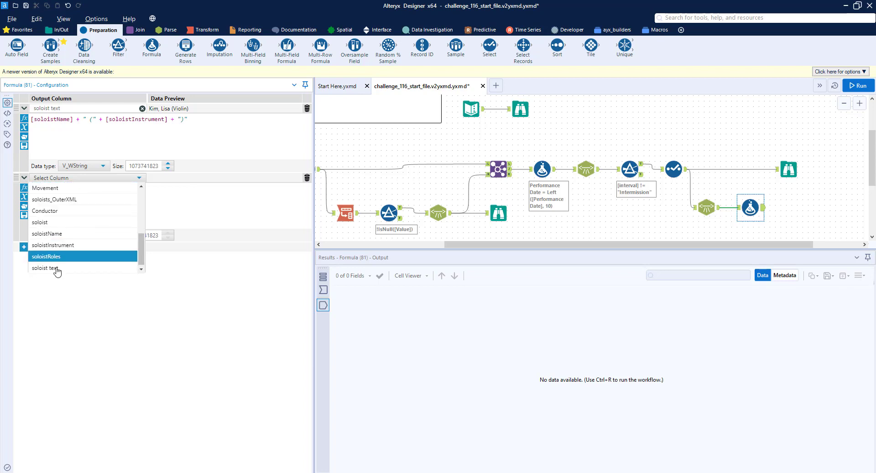
pyautogui.click(57, 270)
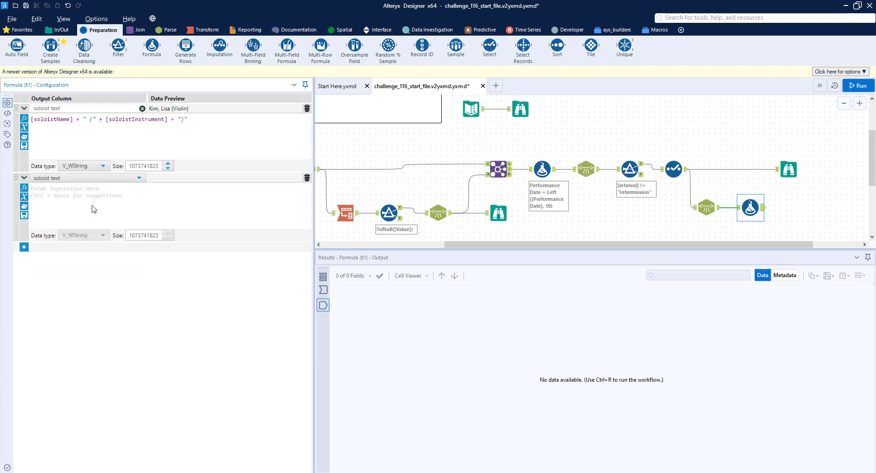
pyautogui.click(93, 209)
pyautogui.write('if IsNull(v)')
pyautogui.press('Tab')
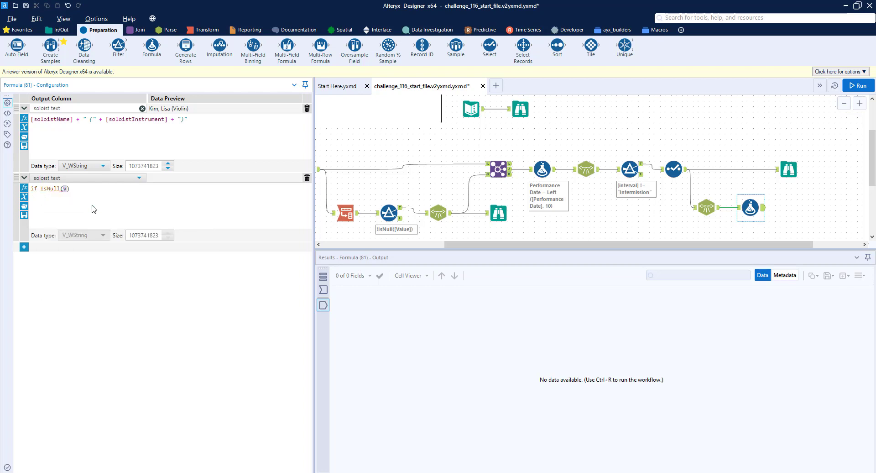
pyautogui.write('[solo')
pyautogui.press('Down')
pyautogui.press('Down')
pyautogui.press('Down')
pyautogui.press('Down')
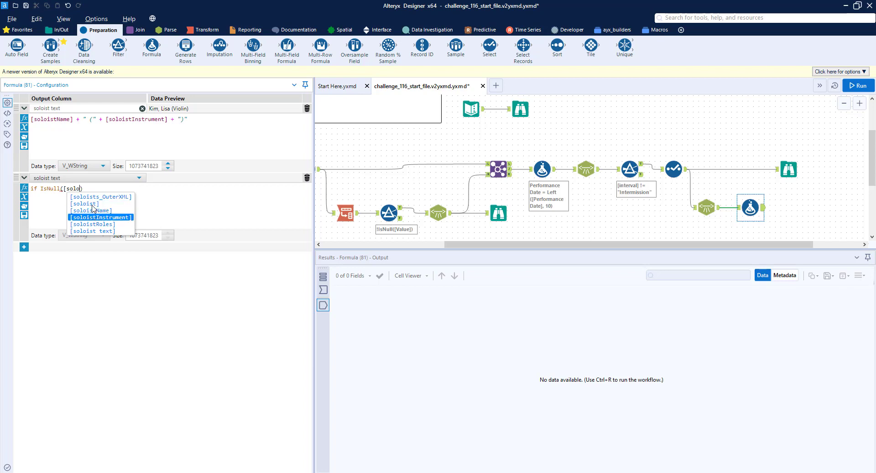
pyautogui.press('BackSpace')
pyautogui.press('BackSpace')
pyautogui.press('BackSpace')
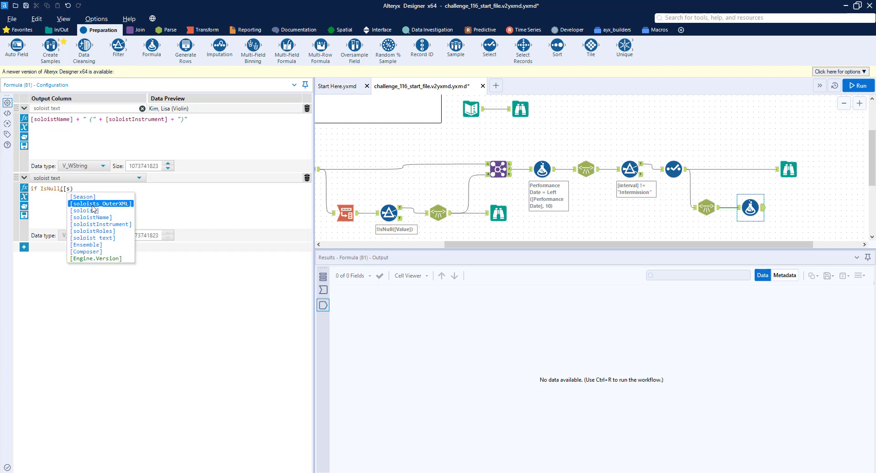
pyautogui.press('BackSpace')
pyautogui.press('BackSpace')
pyautogui.press('BackSpace')
pyautogui.press('BackSpace')
pyautogui.press('BackSpace')
pyautogui.press('BackSpace')
pyautogui.press('BackSpace')
pyautogui.press('BackSpace')
pyautogui.press('BackSpace')
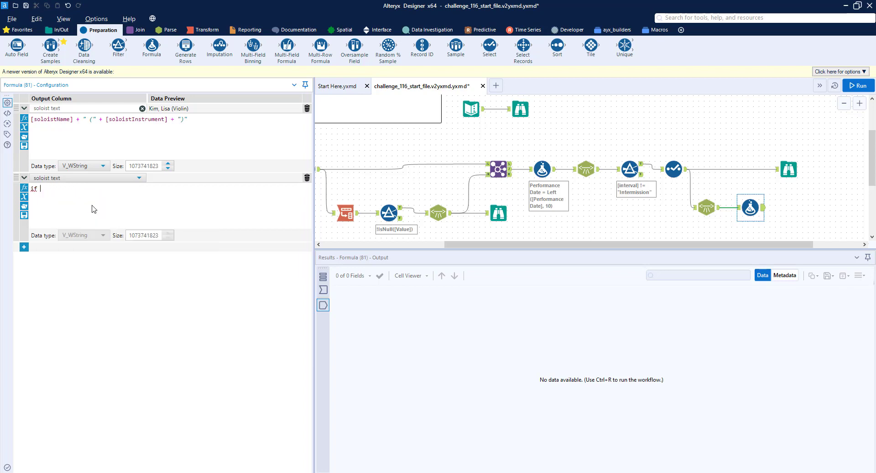
# Step: Enter the expression if Trim([soloist text]) = "()" then Null() else [soloist text] endif
pyautogui.write('[sol')
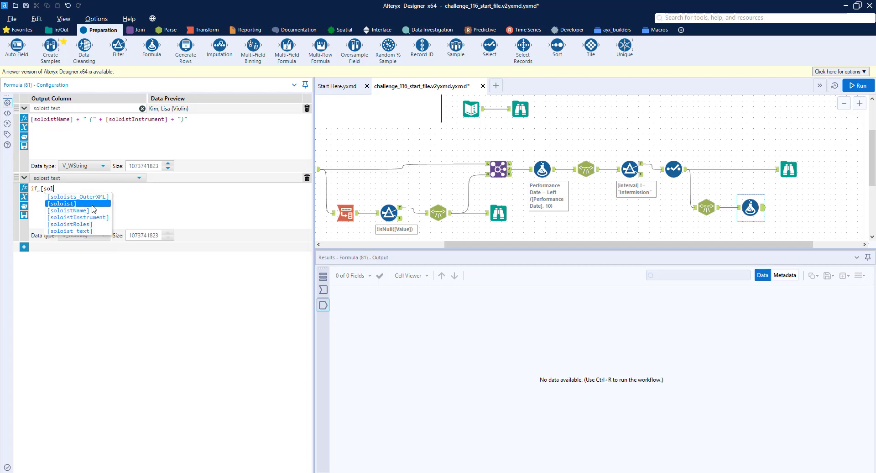
pyautogui.press('Down')
pyautogui.press('Down')
pyautogui.press('Down')
pyautogui.press('Down')
pyautogui.press('Return')
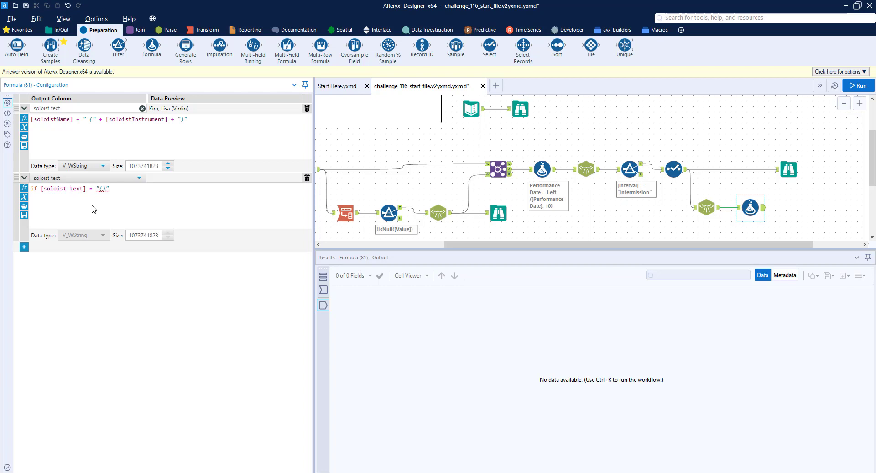
pyautogui.write('Trim([soloist text]) = "()" then Null() else')
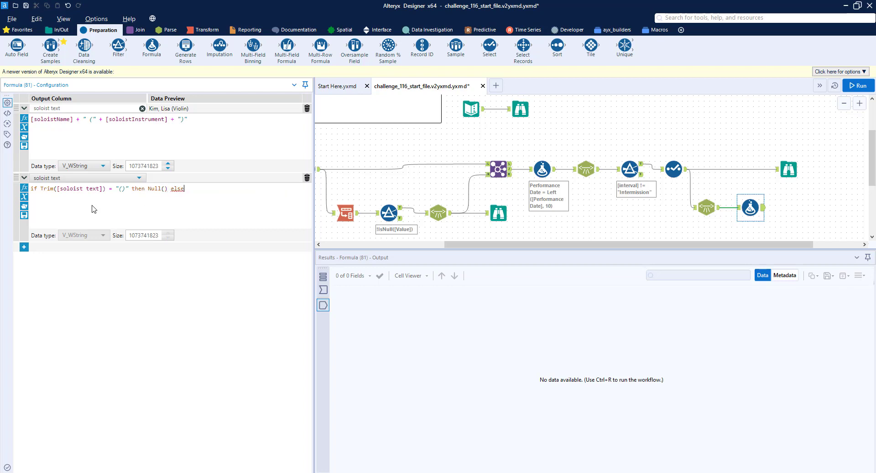
pyautogui.write(' [soloist text]')
pyautogui.press('Down')
pyautogui.press('Down')
pyautogui.press('Down')
pyautogui.press('Down')
pyautogui.press('Down')
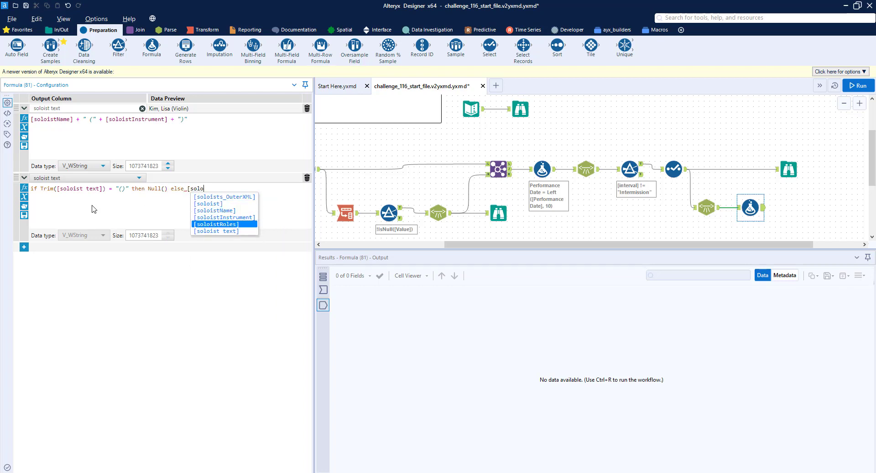
pyautogui.press('Return')
pyautogui.write('endif')
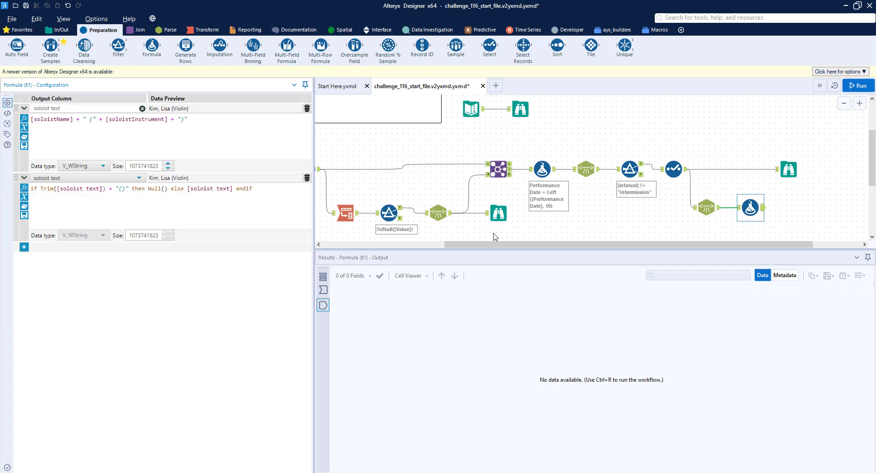
# Step: Run the workflow and examine the Formula output's soloist text column
pyautogui.moveTo(665, 245); pyautogui.dragTo(743, 240)
pyautogui.click(718, 169)
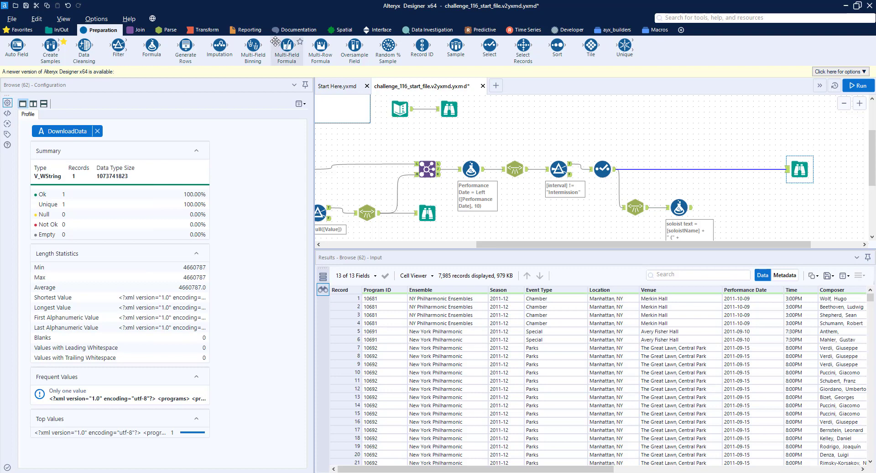
pyautogui.hotkey('ctrl', 'r')
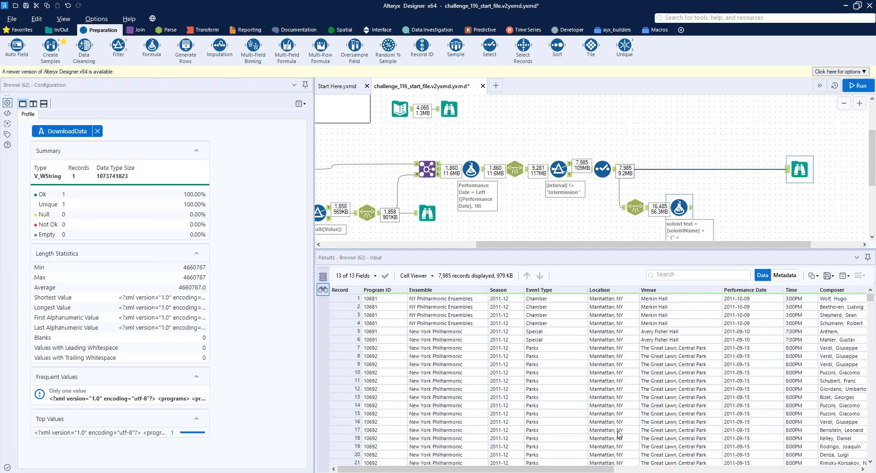
pyautogui.moveTo(609, 469); pyautogui.dragTo(863, 470)
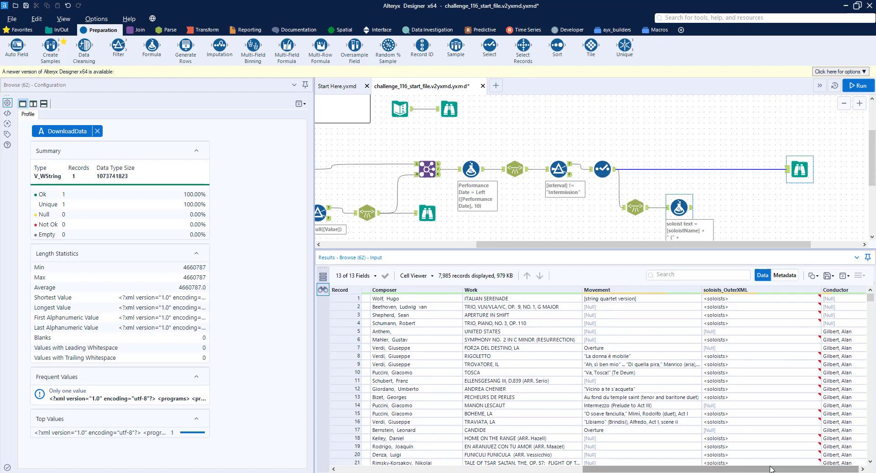
pyautogui.click(690, 210)
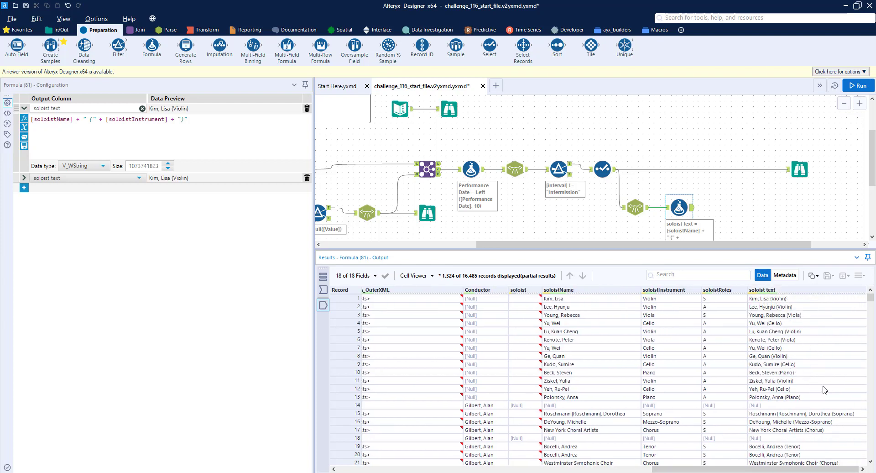
# Step: Add a Summarize tool after the soloist Formula, grouping by Program ID, Performance Date, Time, Composer and Work
pyautogui.click(203, 30)
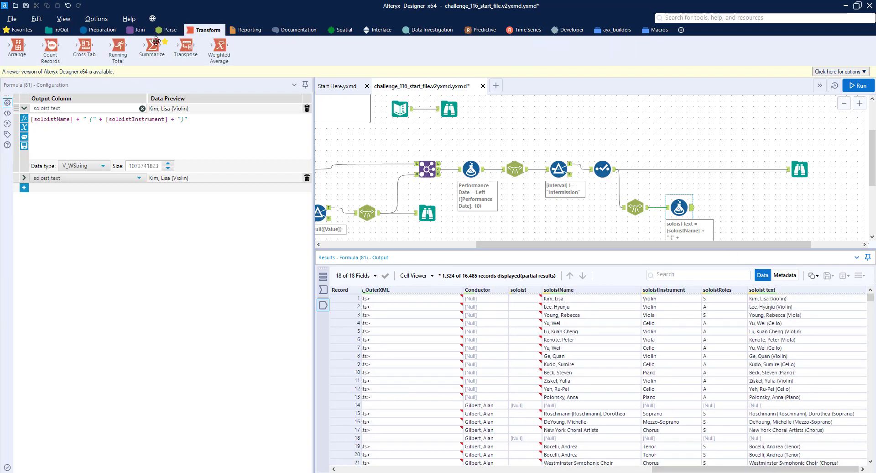
pyautogui.moveTo(149, 50); pyautogui.dragTo(729, 207)
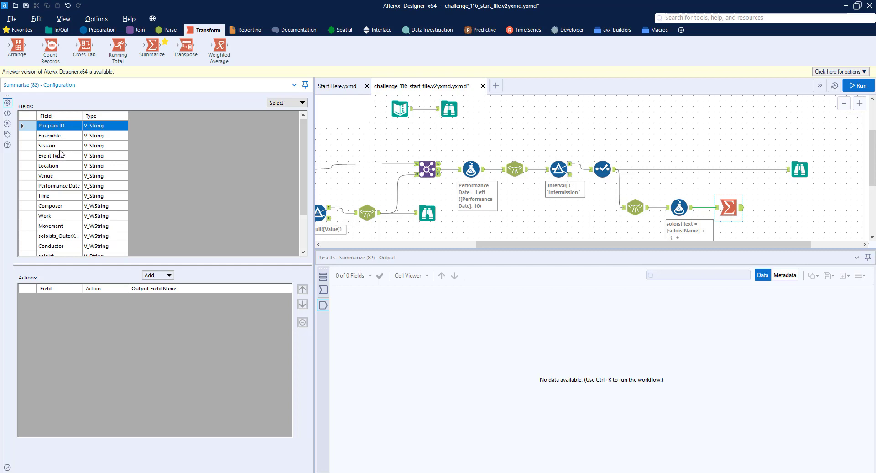
pyautogui.keyDown('ctrl'); pyautogui.click(64, 186); pyautogui.keyUp('ctrl')
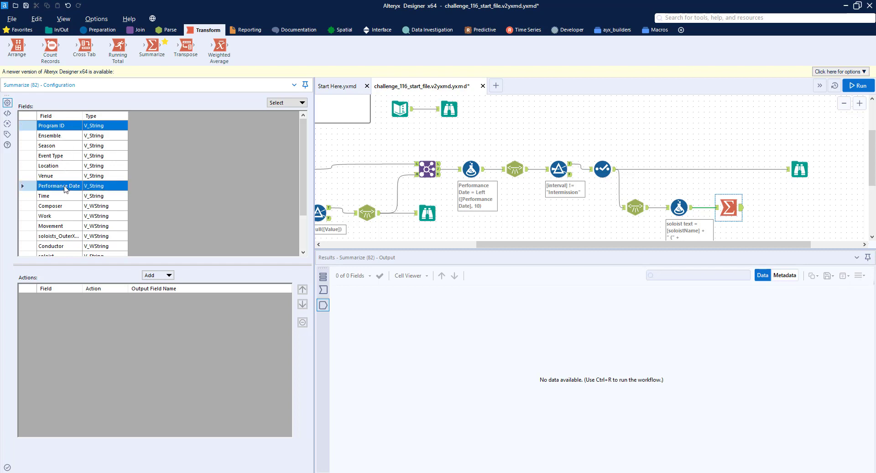
pyautogui.keyDown('ctrl'); pyautogui.click(57, 198); pyautogui.keyUp('ctrl')
pyautogui.keyDown('ctrl'); pyautogui.click(55, 208); pyautogui.keyUp('ctrl')
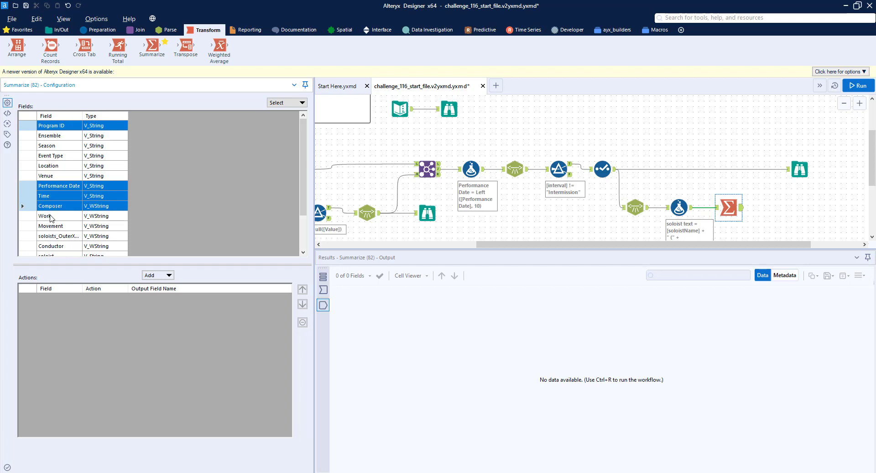
pyautogui.keyDown('ctrl'); pyautogui.click(51, 218); pyautogui.keyUp('ctrl')
pyautogui.click(149, 274)
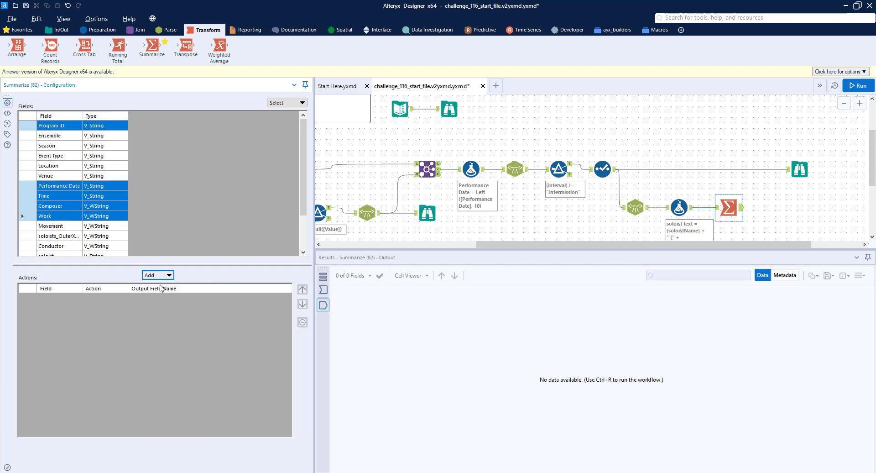
pyautogui.click(164, 288)
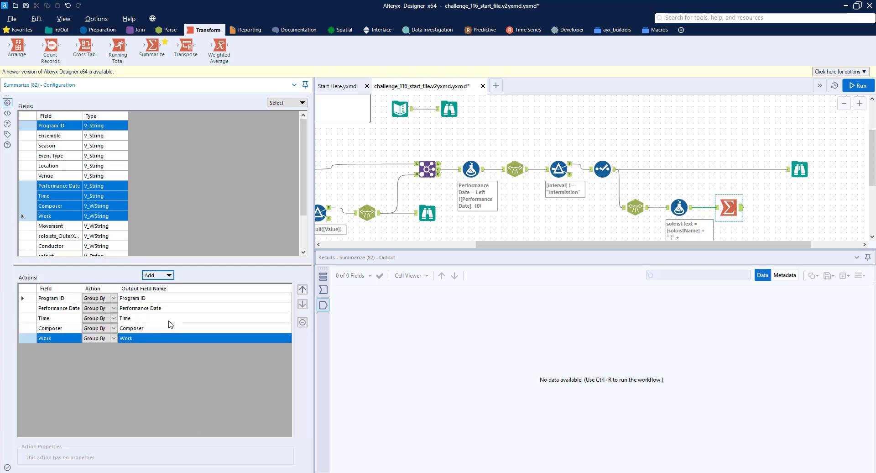
# Step: Add a Concatenate action on soloist text with a semicolon separator
pyautogui.scroll(-2, 152, 206)
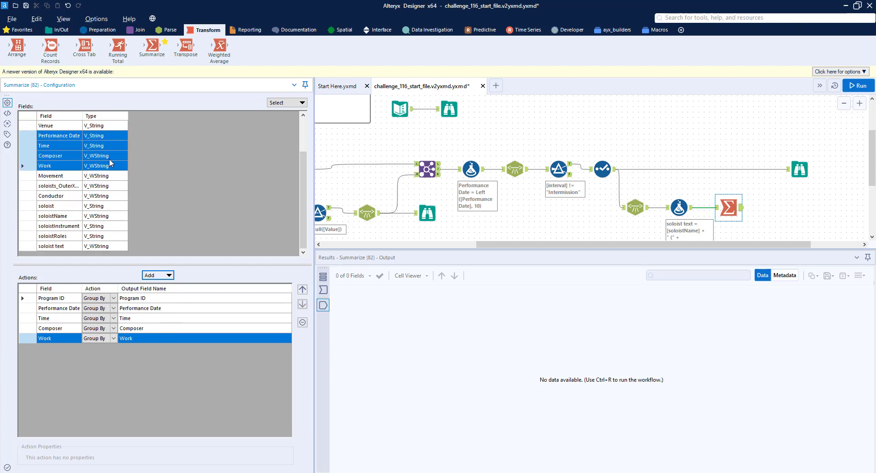
pyautogui.click(58, 246)
pyautogui.click(147, 272)
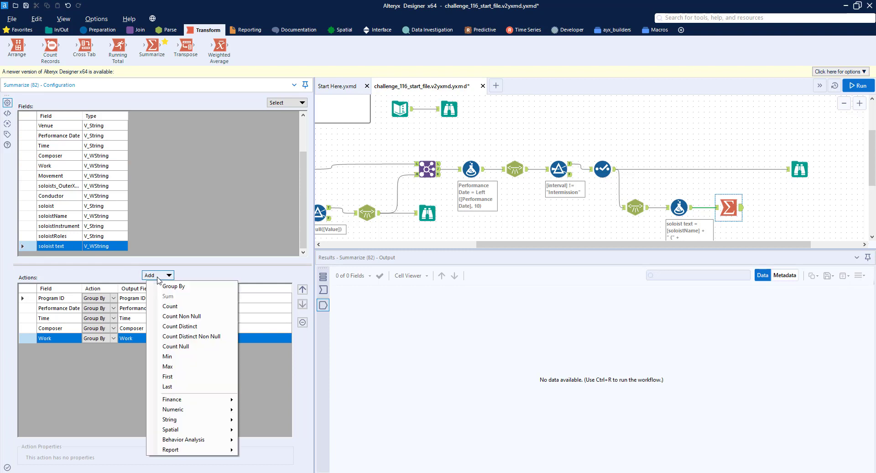
pyautogui.moveTo(209, 424)
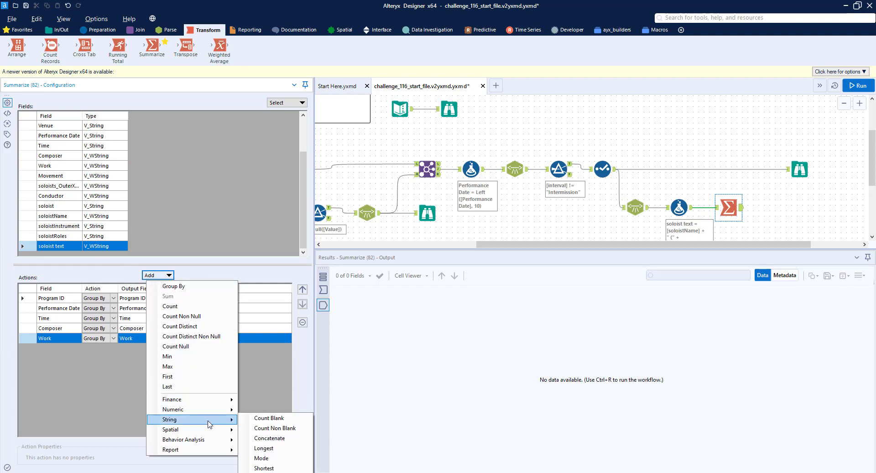
pyautogui.click(269, 438)
pyautogui.doubleClick(104, 456)
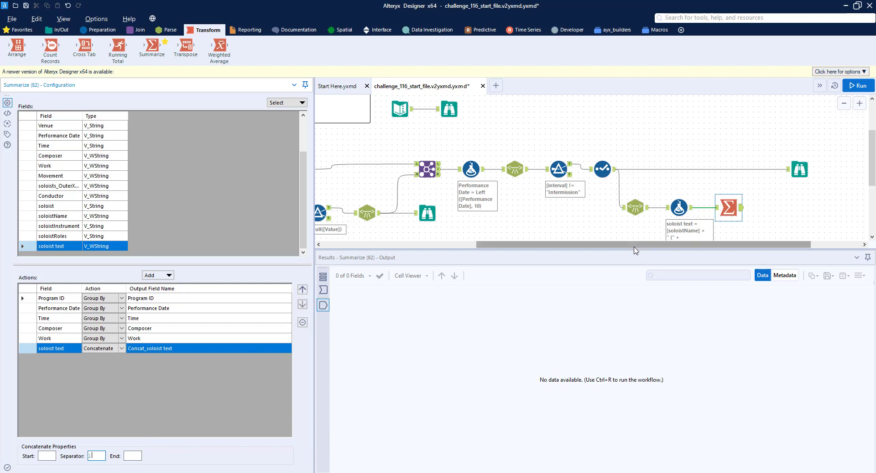
# Step: Insert a Join tool between the Select output and the final Browse, feeding the Summarize output into its right input
pyautogui.moveTo(635, 245); pyautogui.dragTo(686, 245)
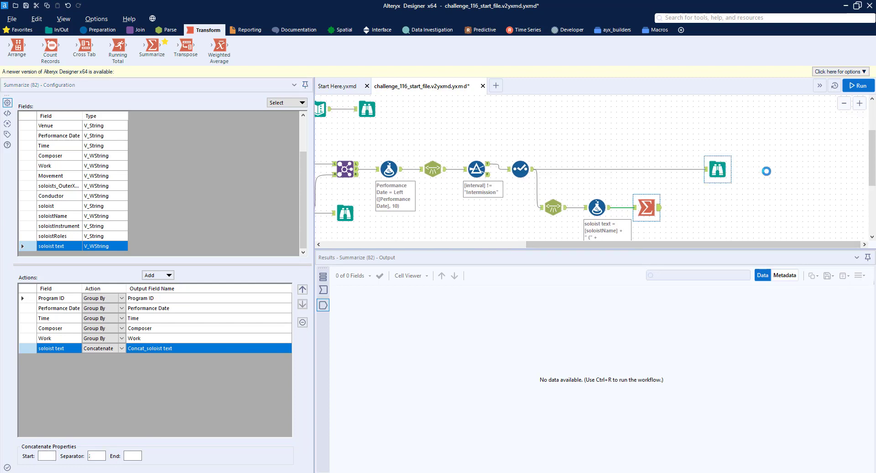
pyautogui.moveTo(718, 169); pyautogui.dragTo(773, 169)
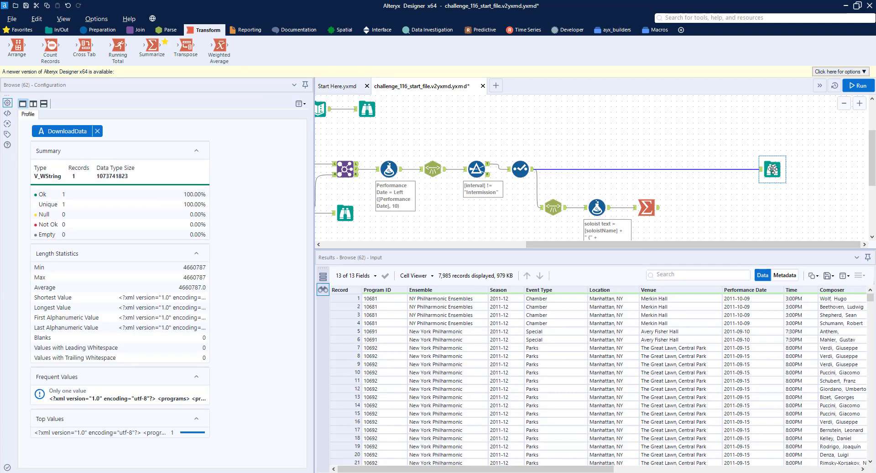
pyautogui.click(139, 30)
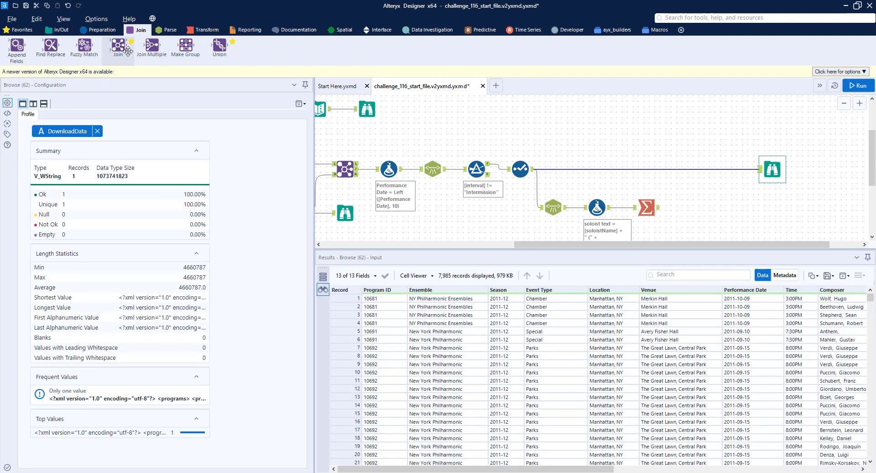
pyautogui.moveTo(120, 48); pyautogui.dragTo(695, 169)
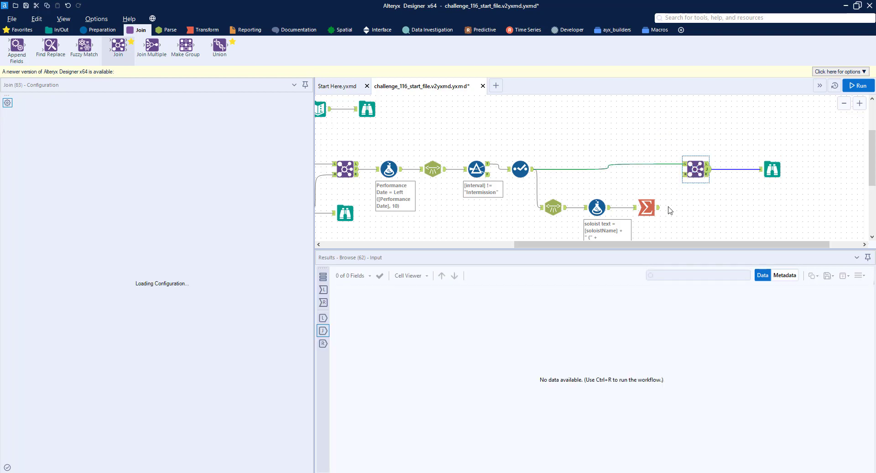
pyautogui.moveTo(659, 210); pyautogui.dragTo(691, 172)
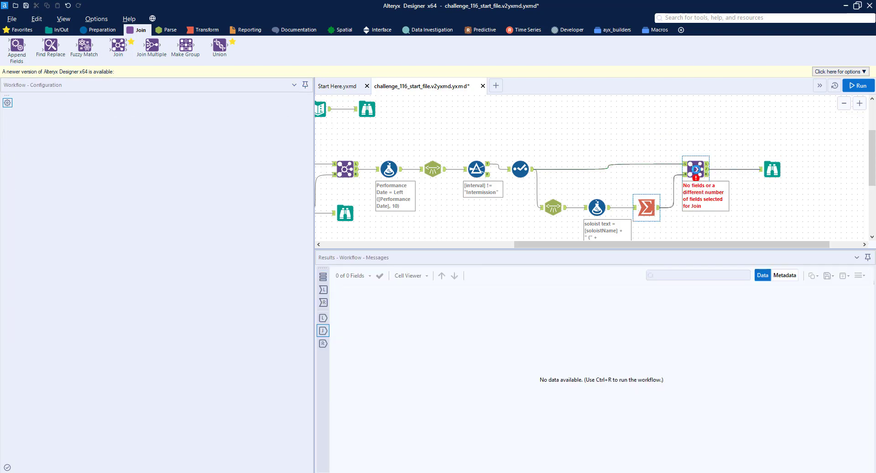
# Step: Join on Program ID, Performance Date, Time, Composer and Work from both inputs
pyautogui.click(696, 170)
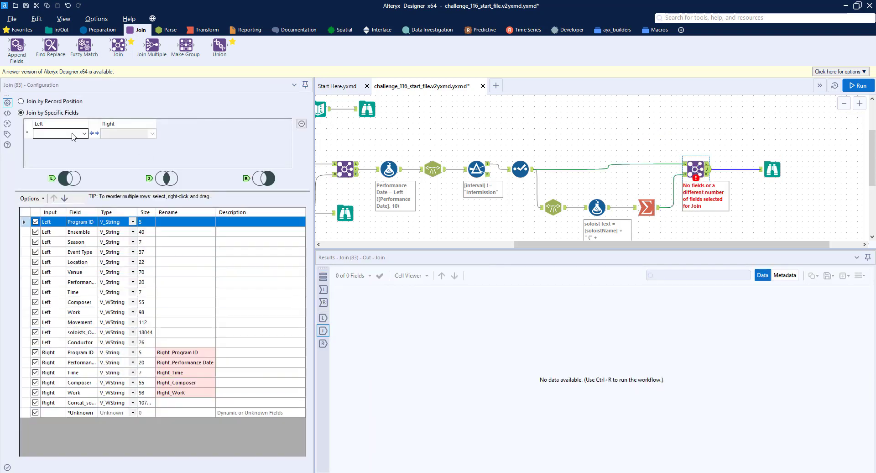
pyautogui.click(74, 134)
pyautogui.click(48, 143)
pyautogui.click(68, 143)
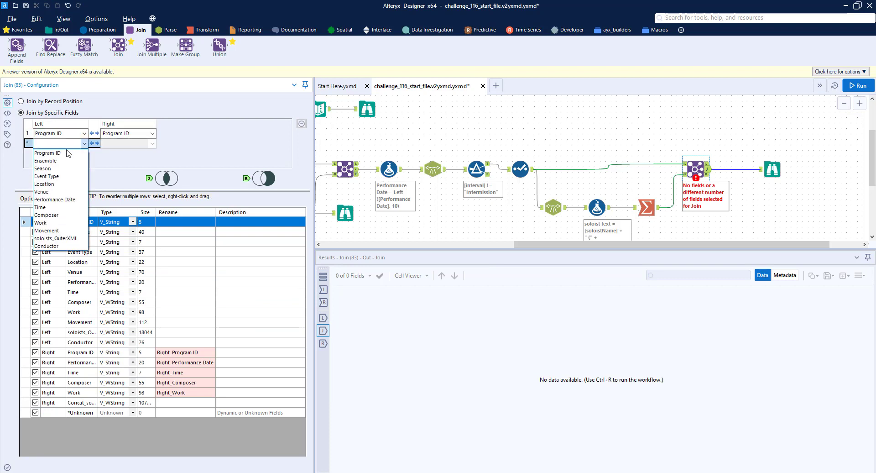
pyautogui.click(54, 199)
pyautogui.click(57, 152)
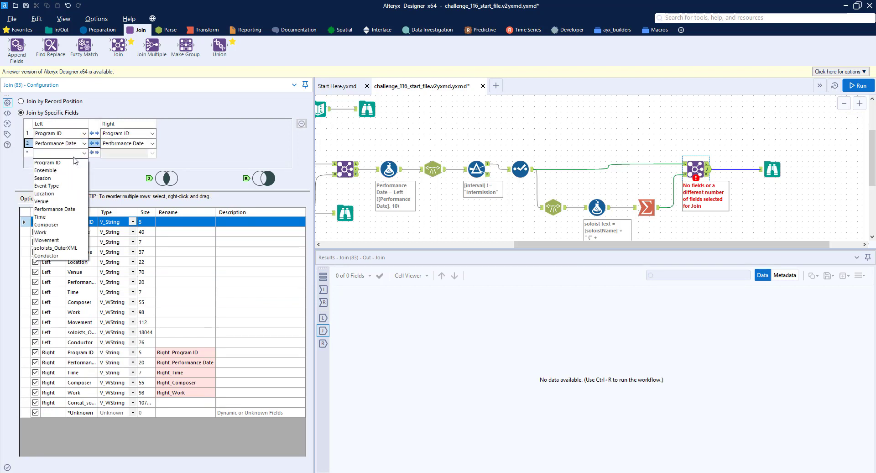
pyautogui.click(54, 219)
pyautogui.click(57, 162)
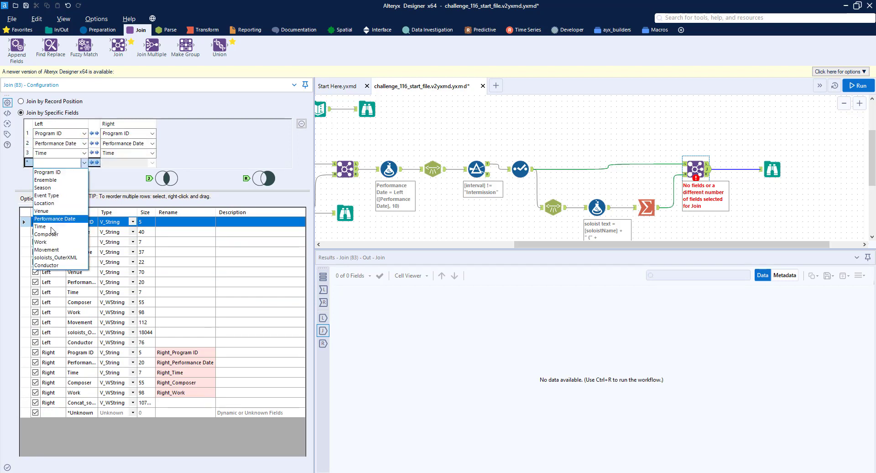
pyautogui.click(48, 234)
pyautogui.click(57, 152)
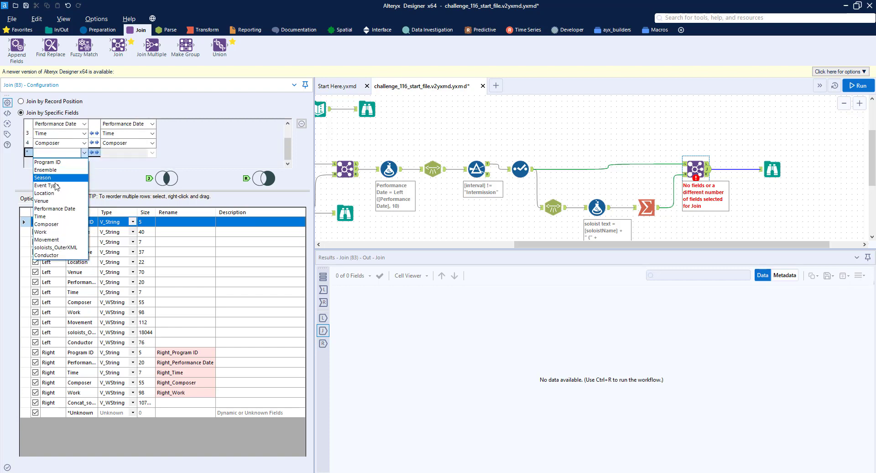
pyautogui.click(42, 232)
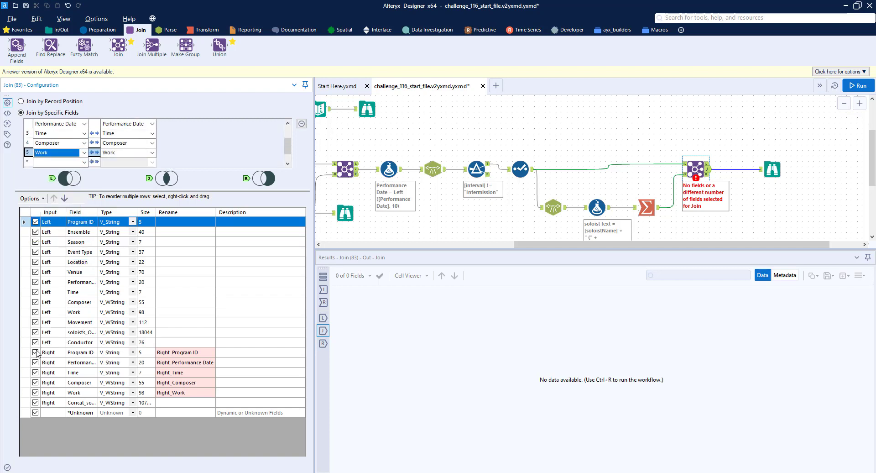
# Step: Deselect soloists_OuterXML and the right-side key fields, and rename Concat_soloist text to Soloists
pyautogui.moveTo(98, 212); pyautogui.dragTo(151, 213)
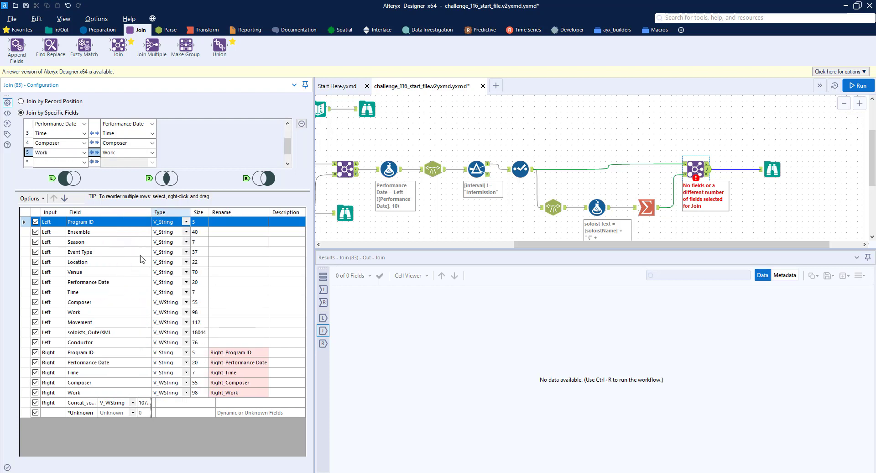
pyautogui.click(36, 333)
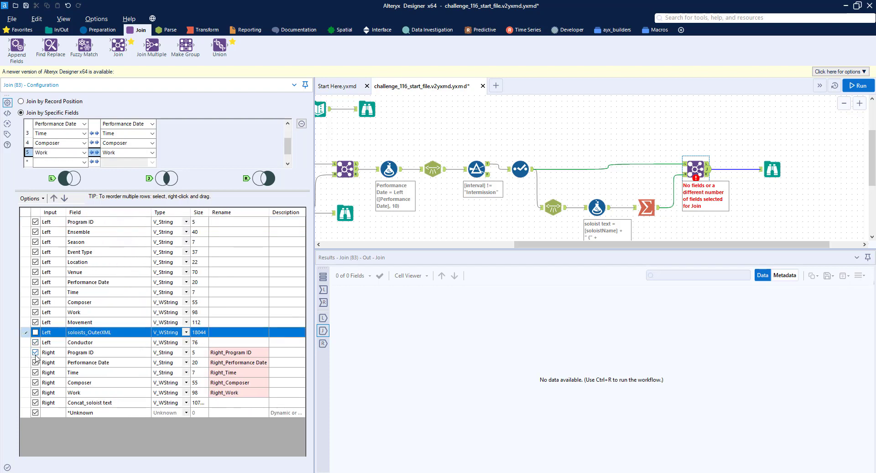
pyautogui.click(36, 353)
pyautogui.click(36, 363)
pyautogui.click(35, 372)
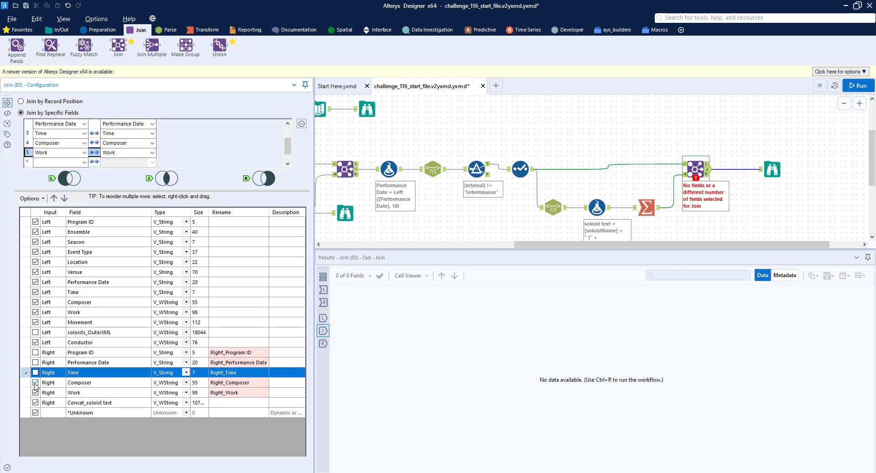
pyautogui.click(36, 382)
pyautogui.click(36, 392)
pyautogui.click(215, 402)
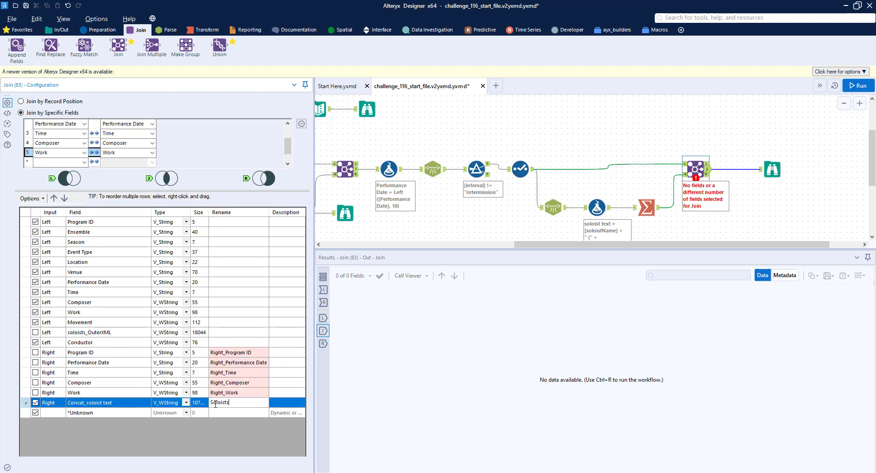
# Step: Compare the data in the upper Browse with the final Browse output
pyautogui.scroll(2, 484, 147)
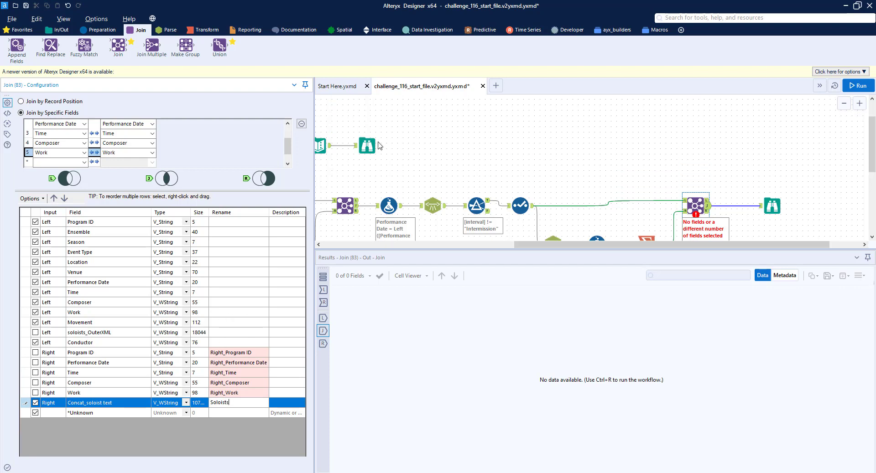
pyautogui.click(363, 147)
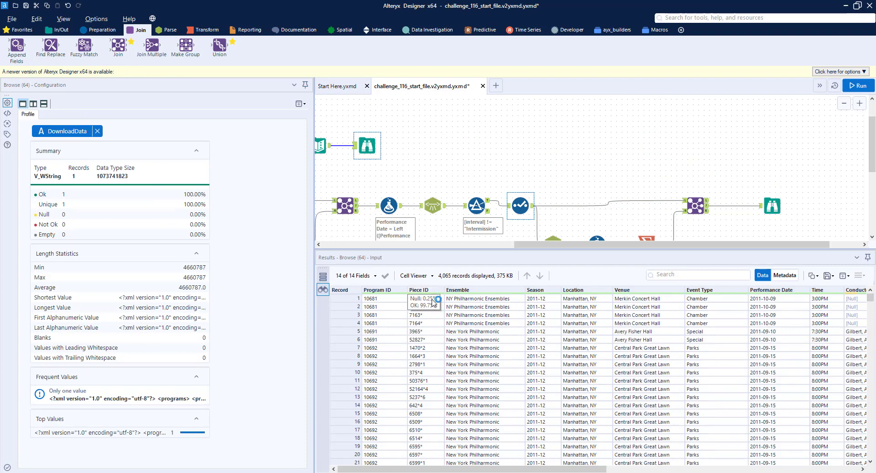
pyautogui.click(773, 205)
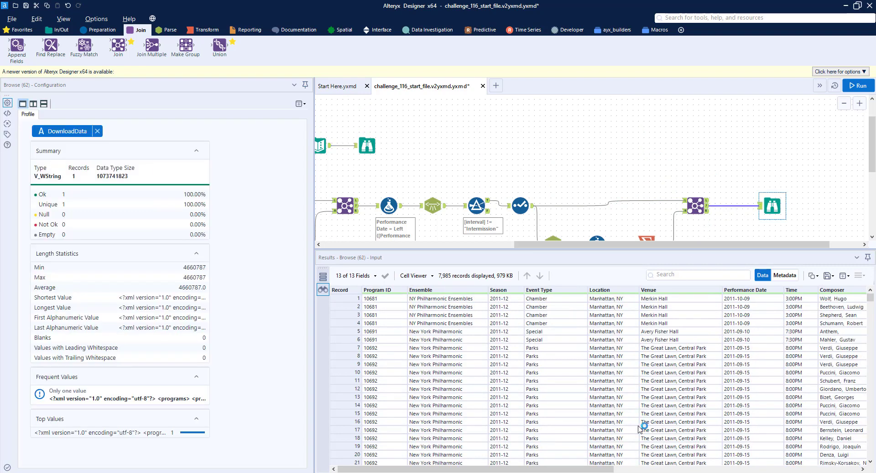
pyautogui.moveTo(612, 469); pyautogui.dragTo(589, 411)
pyautogui.scroll(-2, 513, 191)
# Step: In the Select tool, include the ID field, rename it Piece ID and move it below Program ID
pyautogui.click(520, 150)
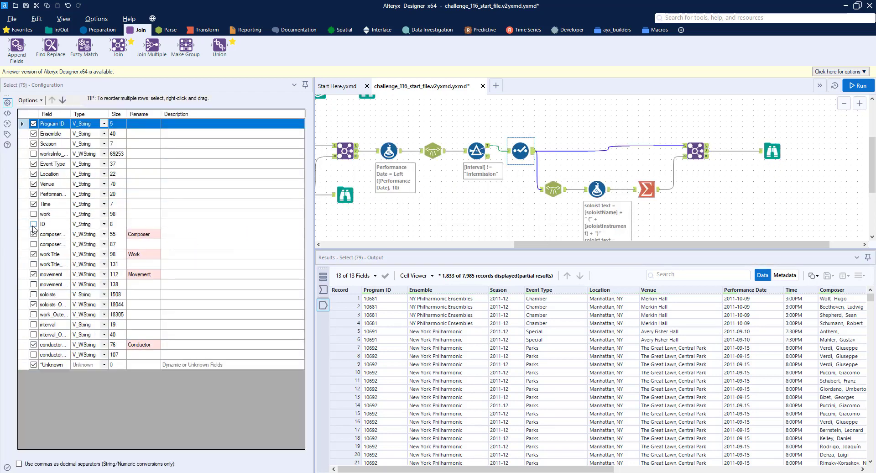
pyautogui.click(34, 224)
pyautogui.click(140, 225)
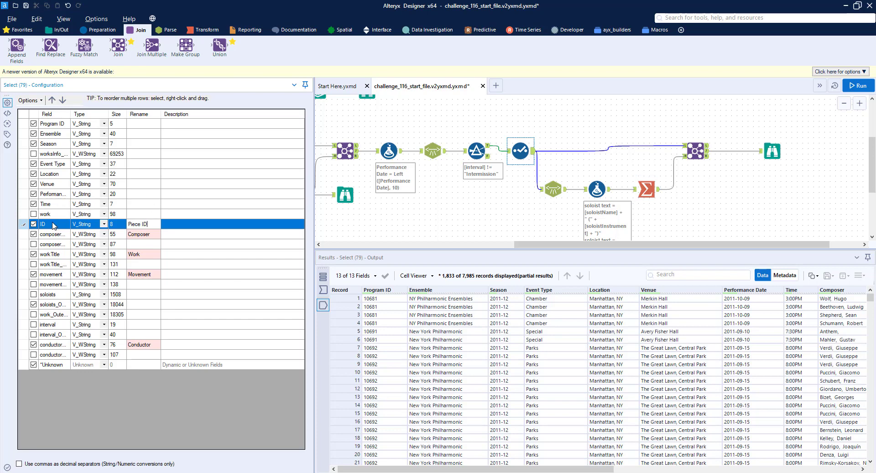
pyautogui.moveTo(54, 225)
pyautogui.mouseDown()
pyautogui.moveTo(53, 153)
pyautogui.moveTo(52, 227)
pyautogui.mouseUp()
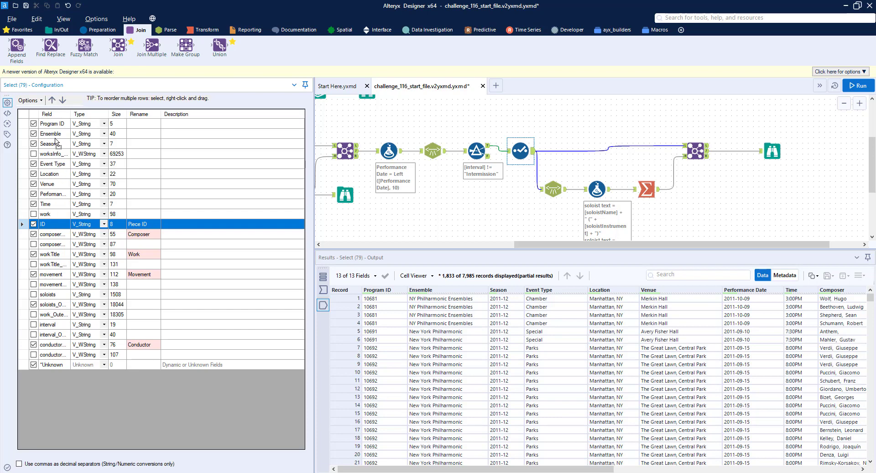
pyautogui.moveTo(56, 143); pyautogui.dragTo(55, 134)
pyautogui.scroll(2, 369, 130)
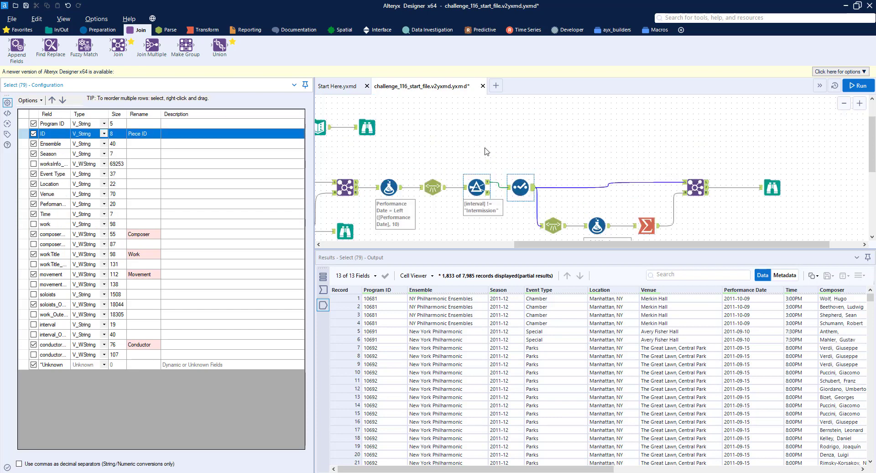
# Step: In the Select tool, move Location and Venue up so they come before Event Type
pyautogui.click(366, 147)
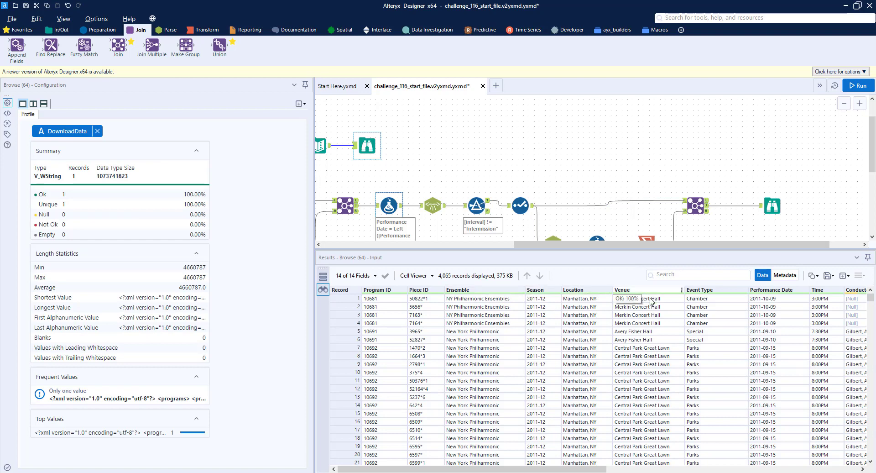
pyautogui.click(523, 205)
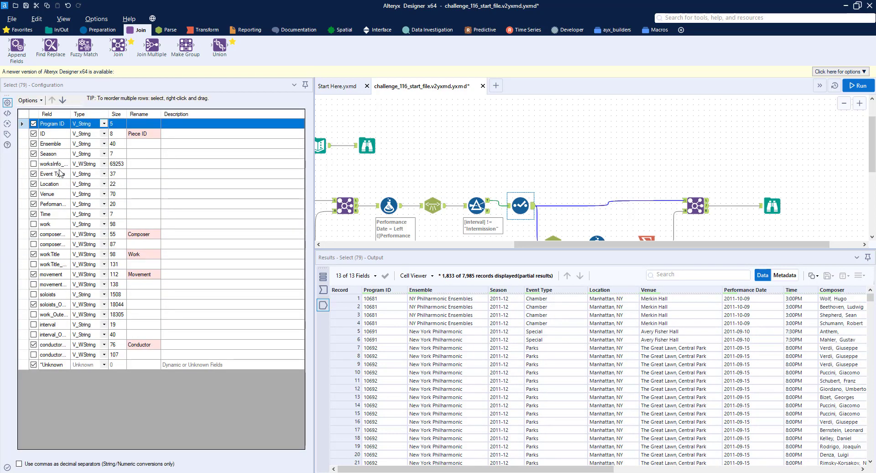
pyautogui.click(54, 185)
pyautogui.click(52, 100)
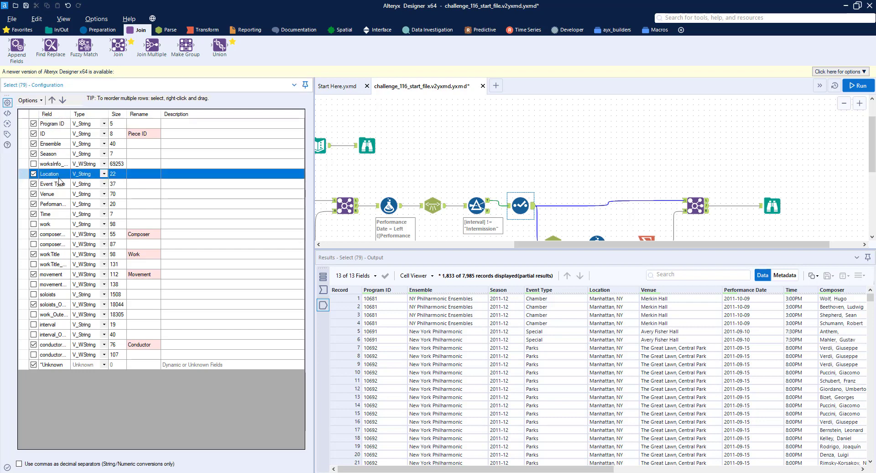
pyautogui.click(59, 193)
pyautogui.click(52, 100)
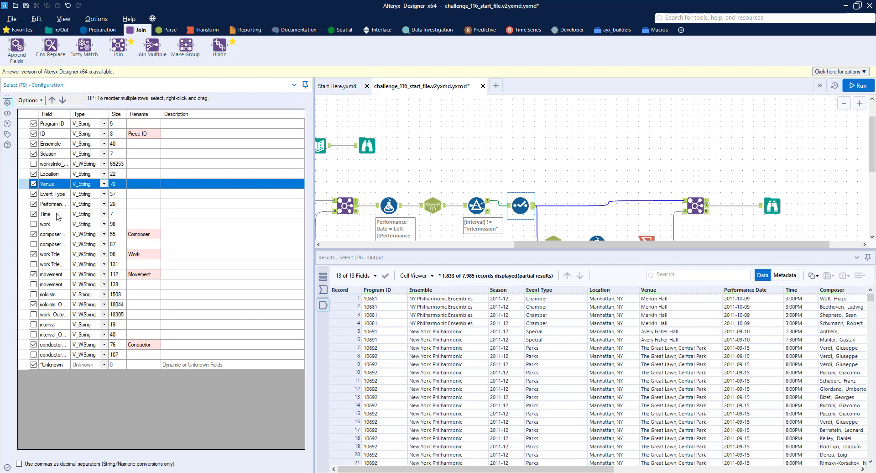
# Step: In the Join tool, move the Conductor field up to sit after Time and before Composer
pyautogui.click(367, 145)
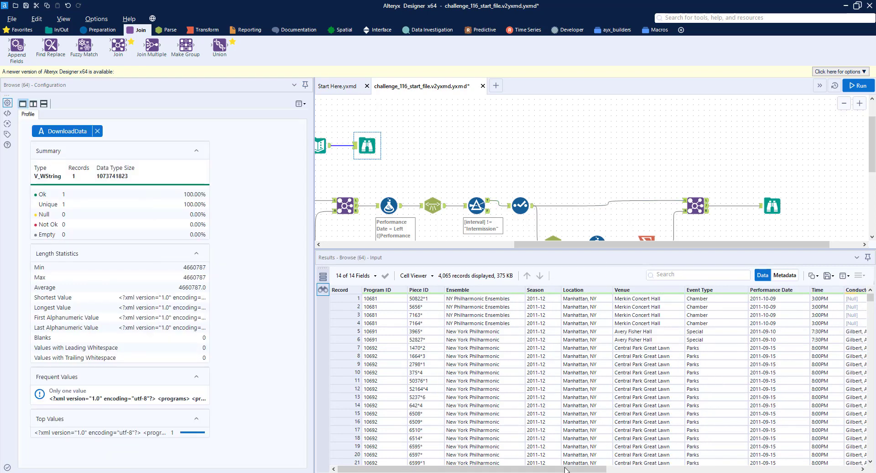
pyautogui.hscroll(5, 593, 379)
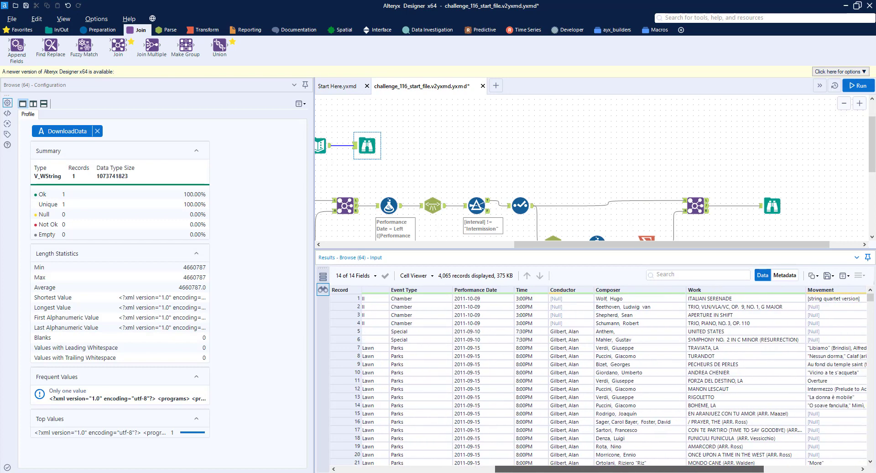
pyautogui.click(696, 205)
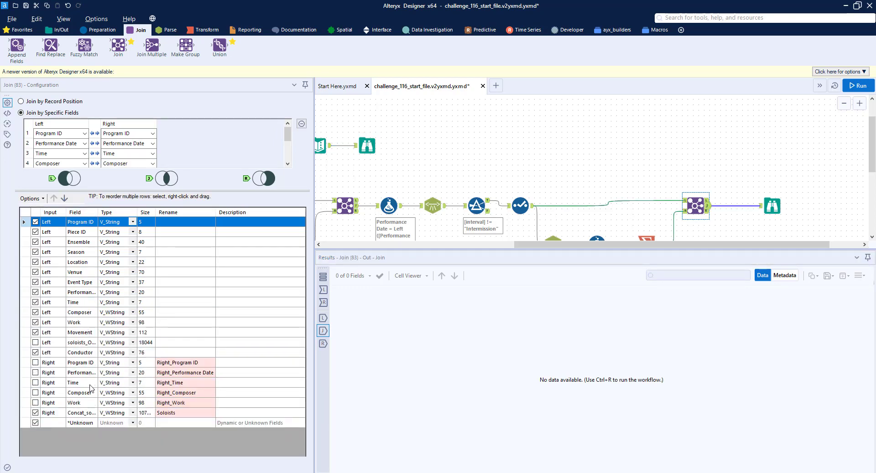
pyautogui.click(81, 352)
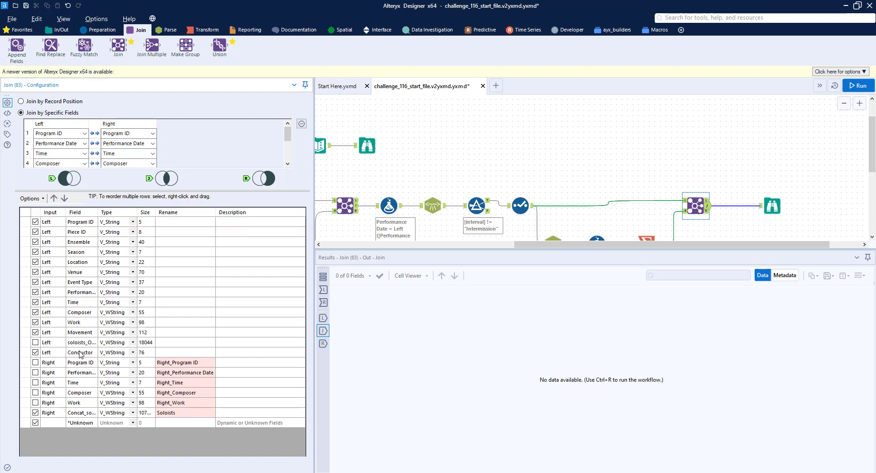
pyautogui.click(53, 198)
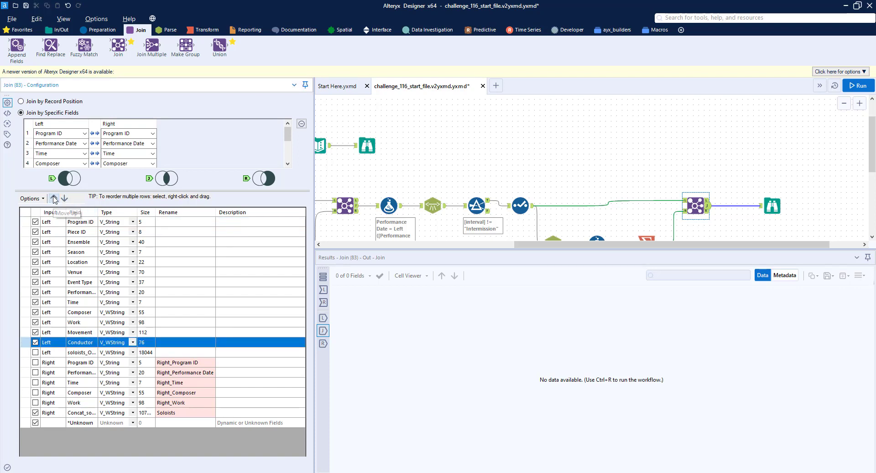
pyautogui.click(53, 198)
pyautogui.click(53, 197)
pyautogui.click(54, 198)
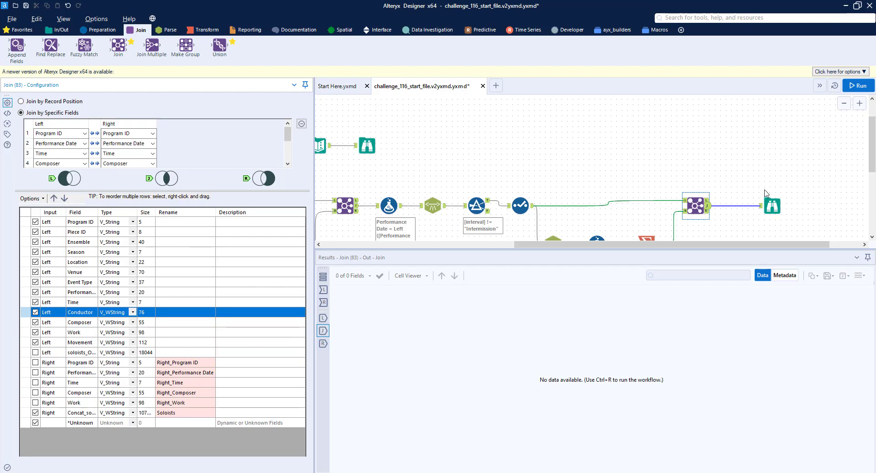
# Step: Run the workflow
pyautogui.click(858, 89)
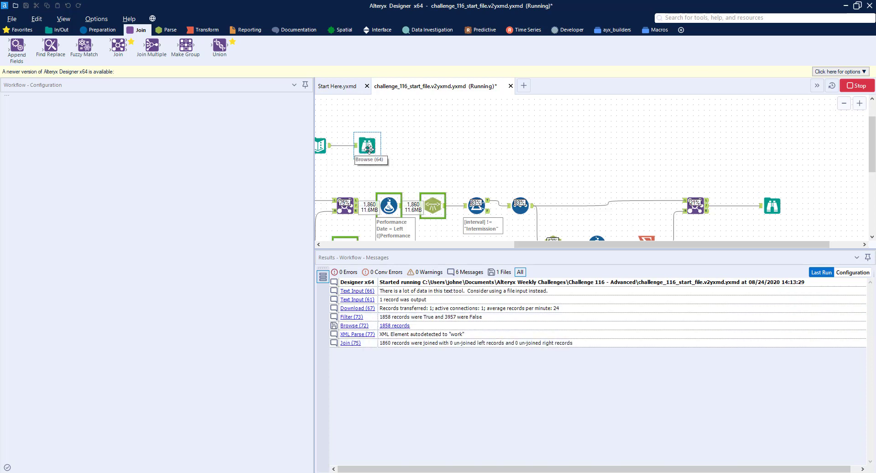
pyautogui.click(368, 146)
pyautogui.click(365, 151)
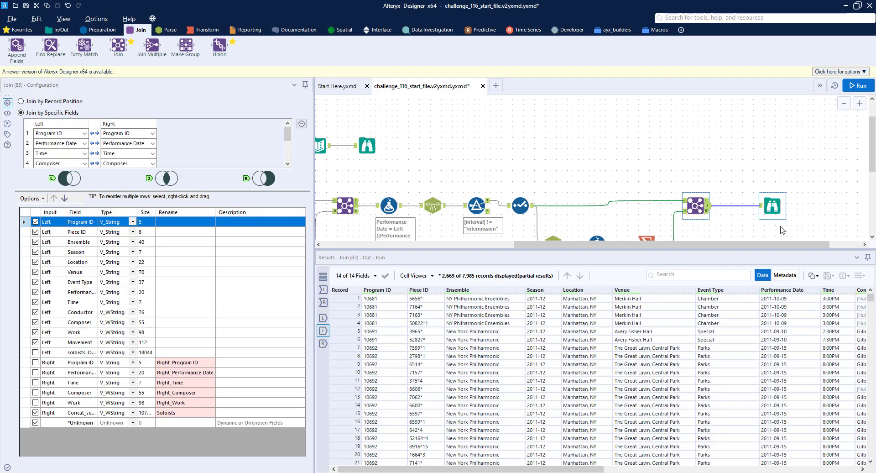
# Step: Compare the columns and rows of the final Browse output with the expected output in the upper Browse
pyautogui.click(771, 204)
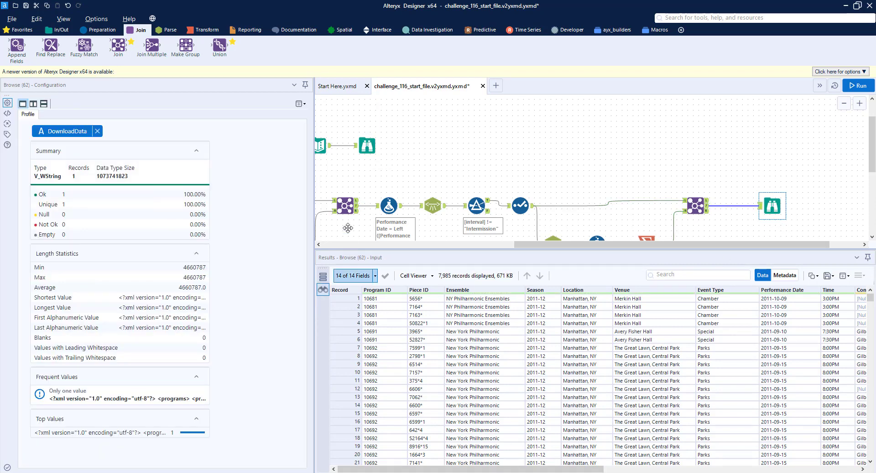
pyautogui.moveTo(315, 167); pyautogui.dragTo(237, 170)
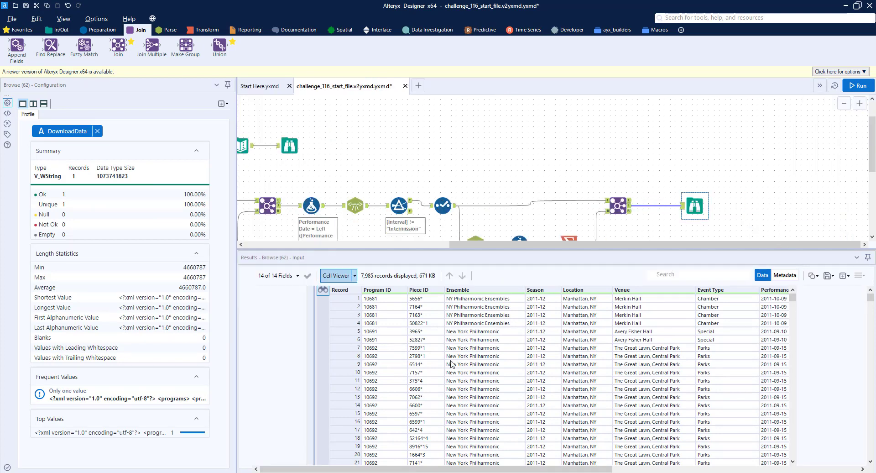
pyautogui.moveTo(516, 470); pyautogui.dragTo(743, 470)
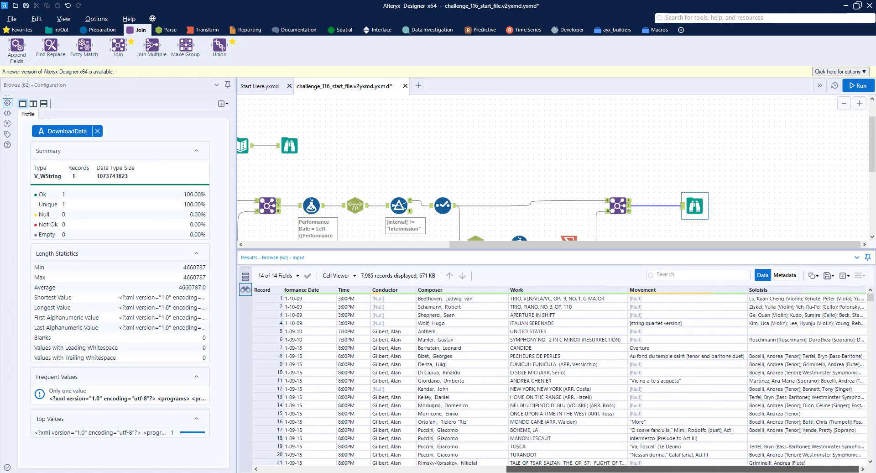
pyautogui.click(290, 143)
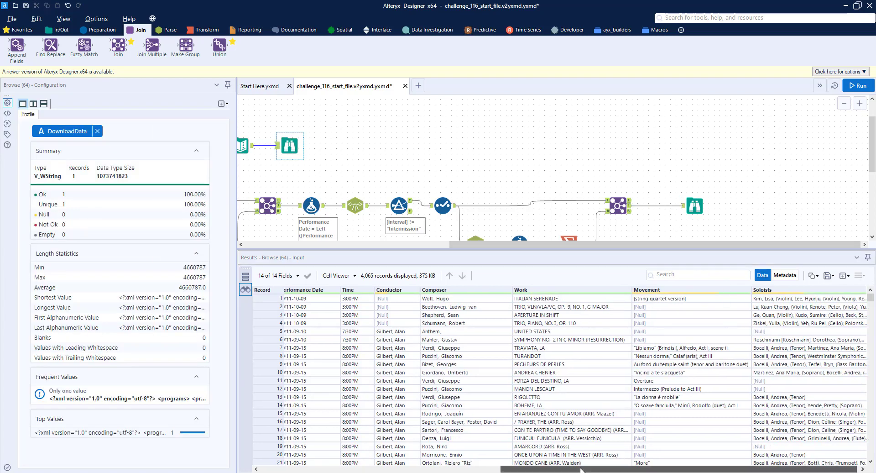
pyautogui.moveTo(581, 468); pyautogui.dragTo(334, 469)
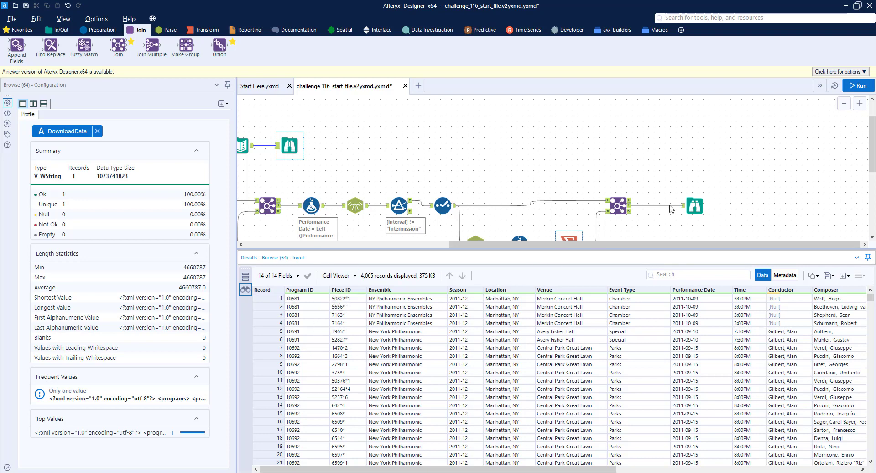
pyautogui.click(693, 206)
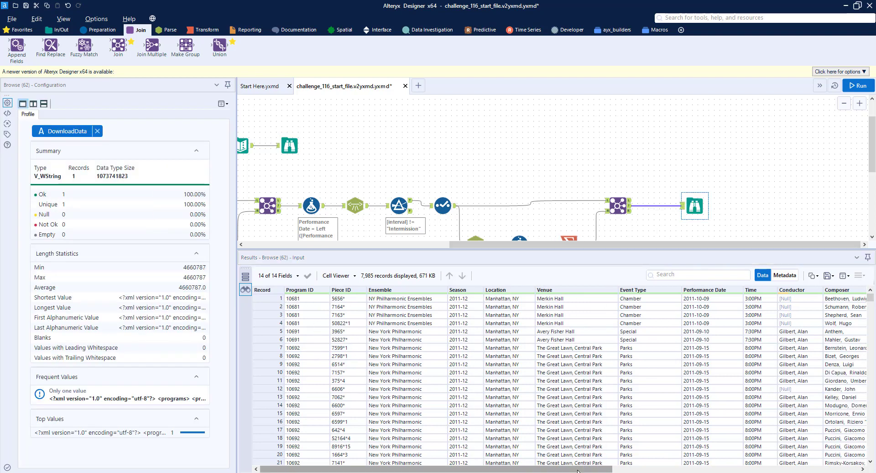
pyautogui.moveTo(578, 469); pyautogui.dragTo(516, 465)
pyautogui.moveTo(493, 245); pyautogui.dragTo(310, 223)
pyautogui.scroll(-5, 383, 184)
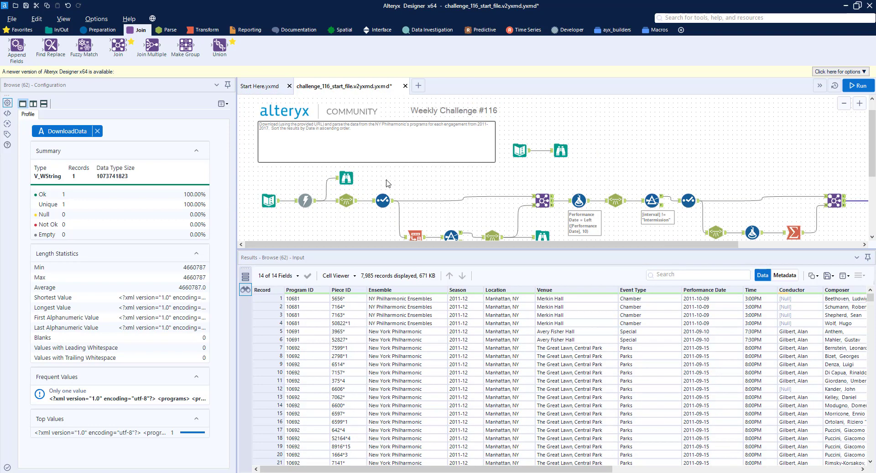
pyautogui.scroll(-1, 408, 171)
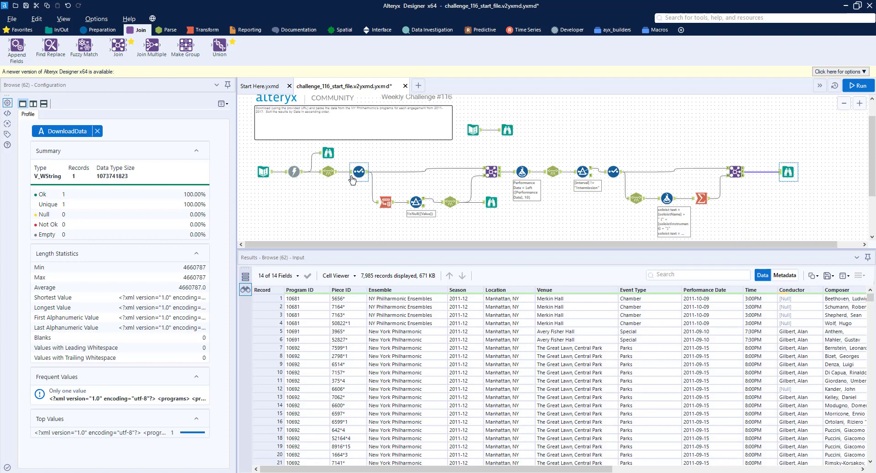